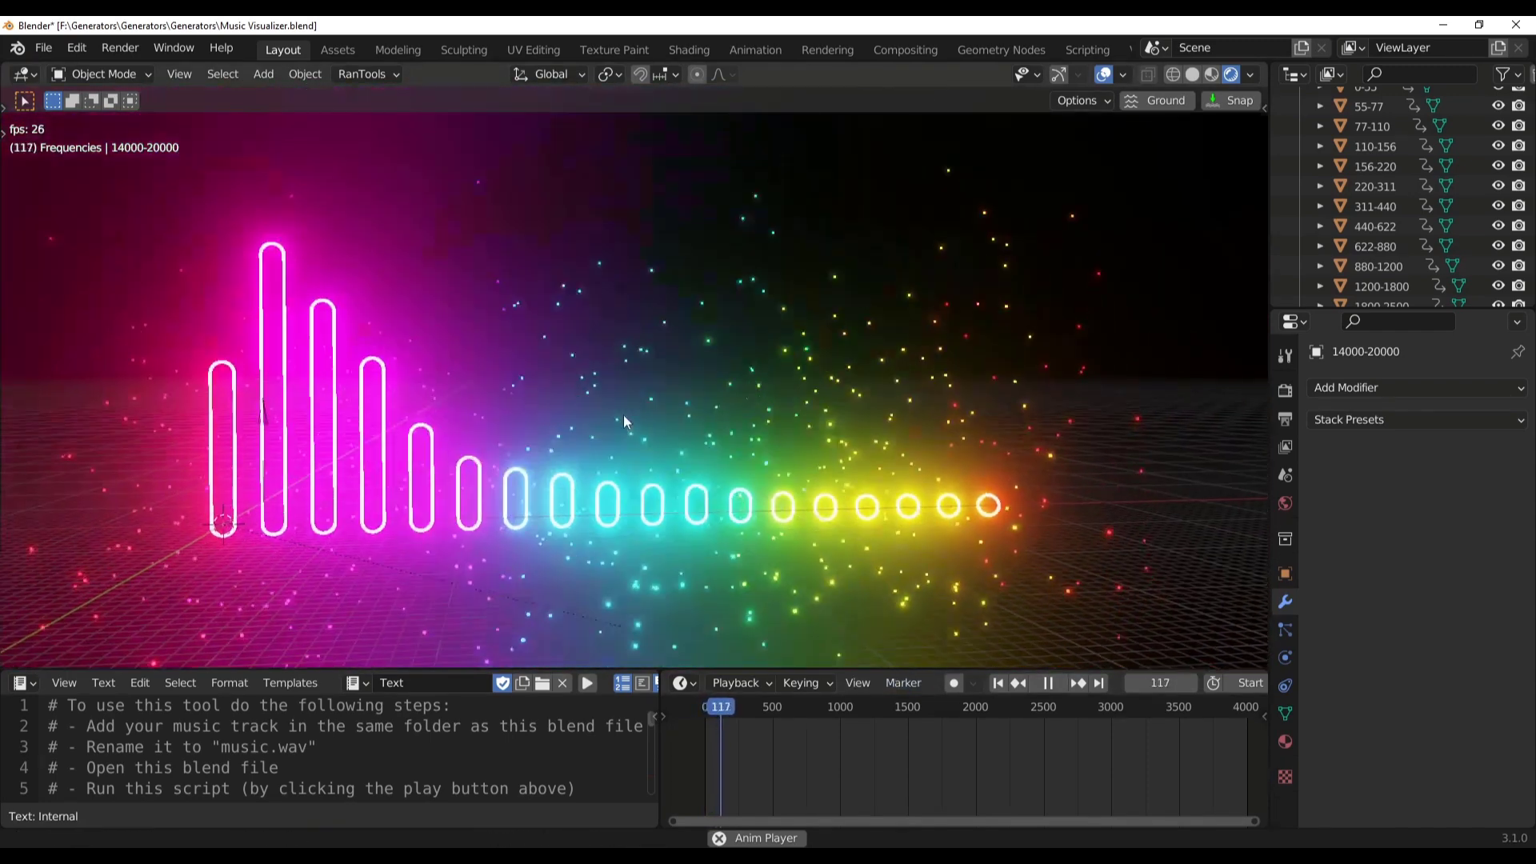
pyautogui.moveTo(624, 422); pyautogui.dragTo(325, 432, button='middle')
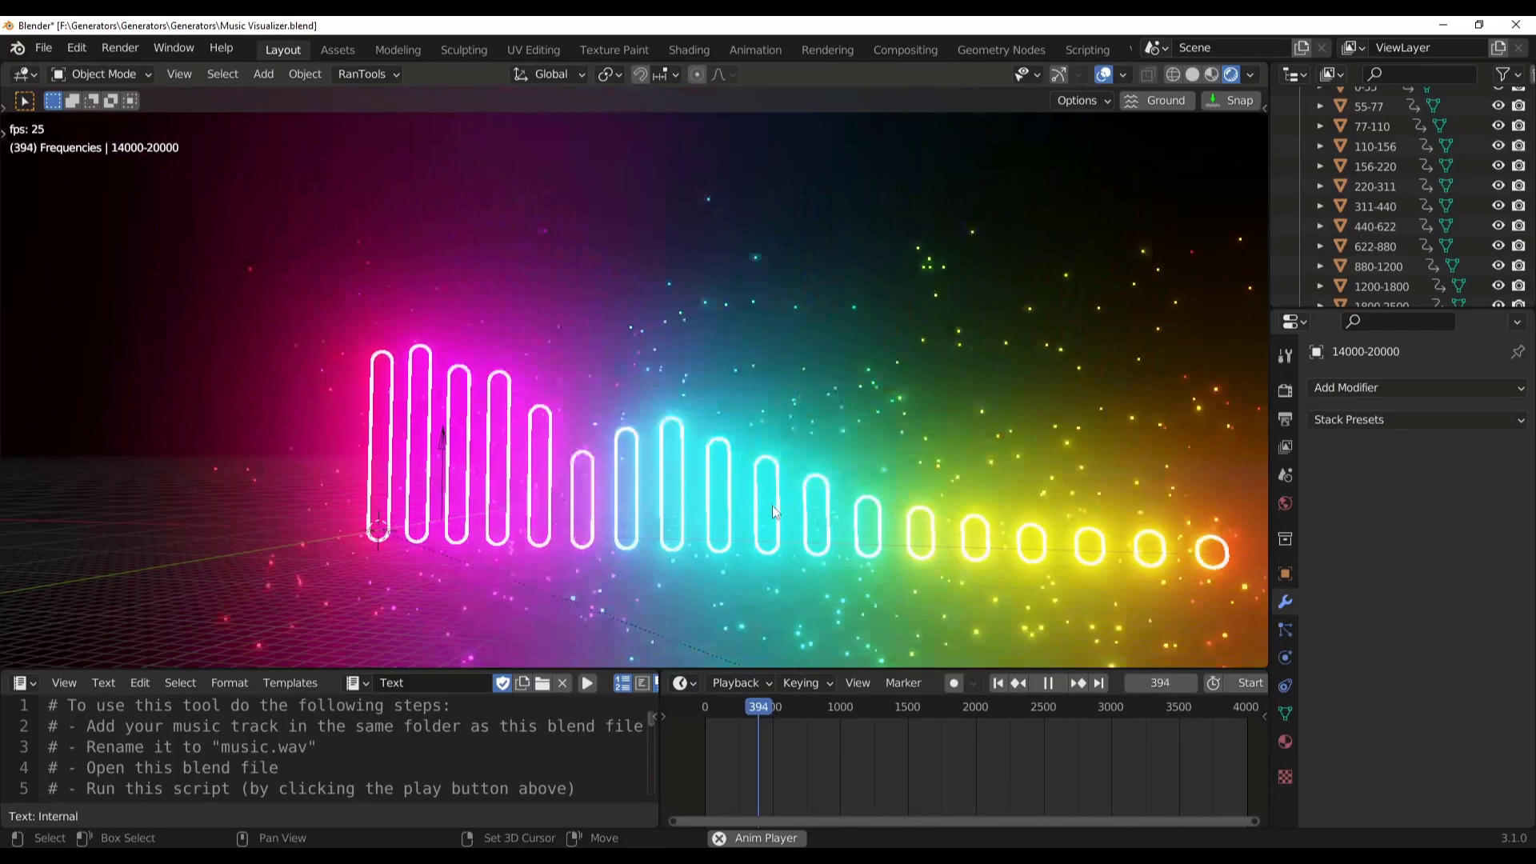
pyautogui.moveTo(772, 506); pyautogui.dragTo(710, 548, button='middle')
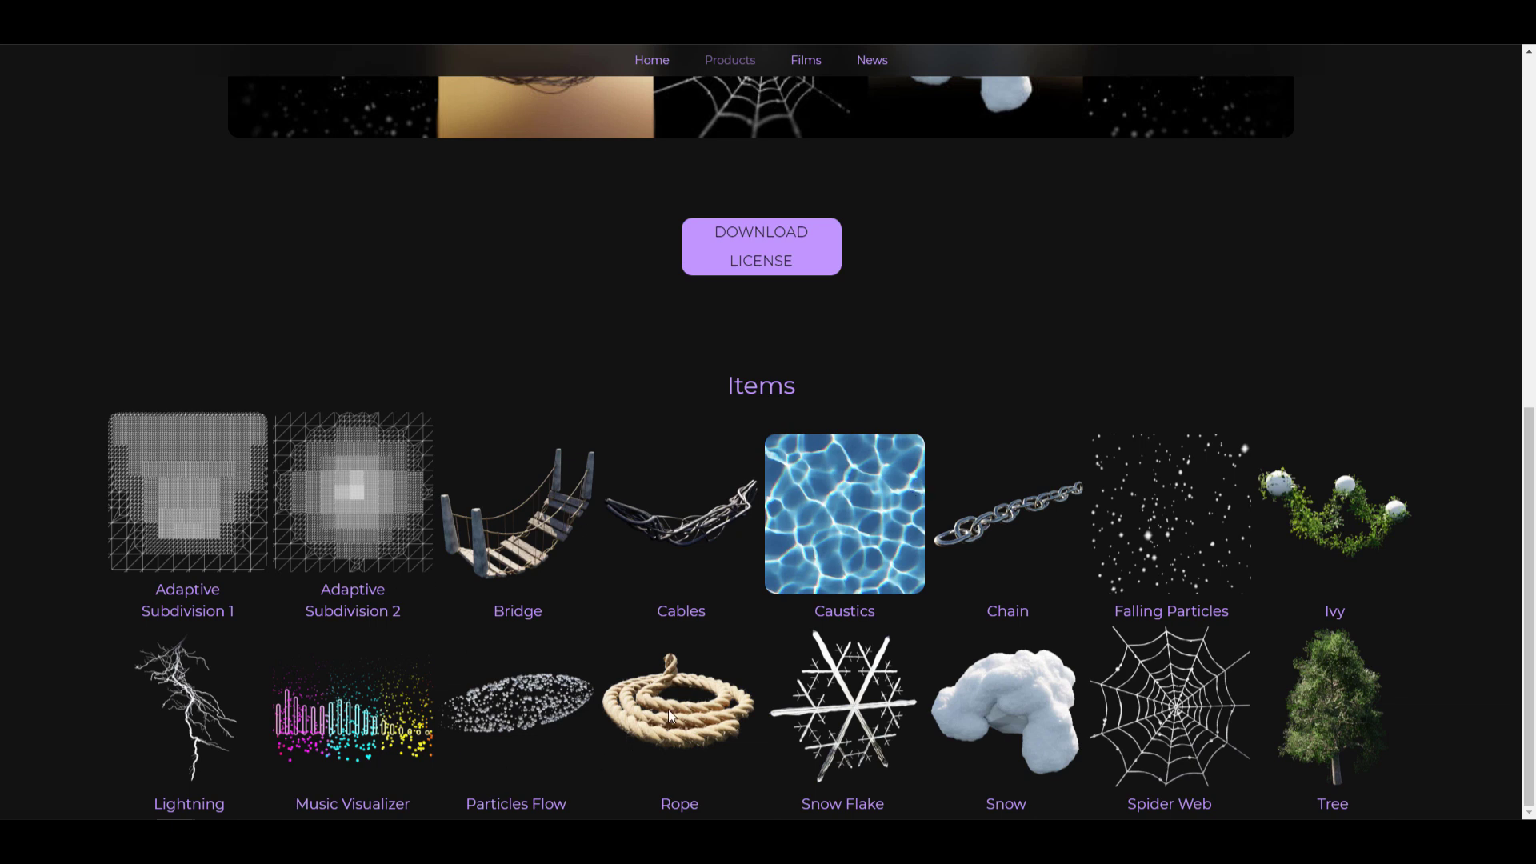
# Step: Show the license terms of the generators pack on its product page
pyautogui.click(816, 265)
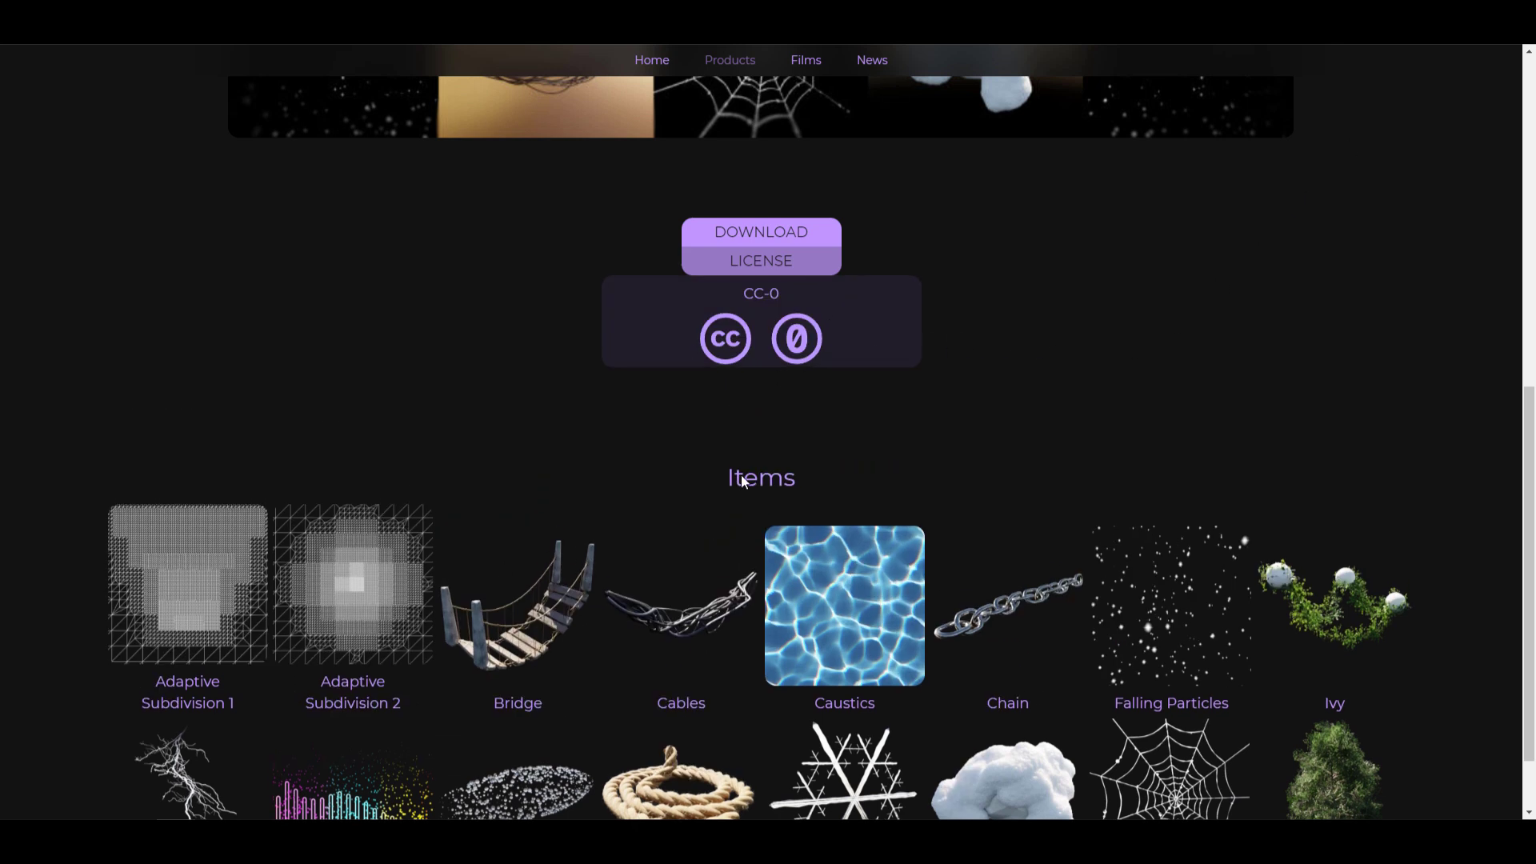
pyautogui.click(786, 247)
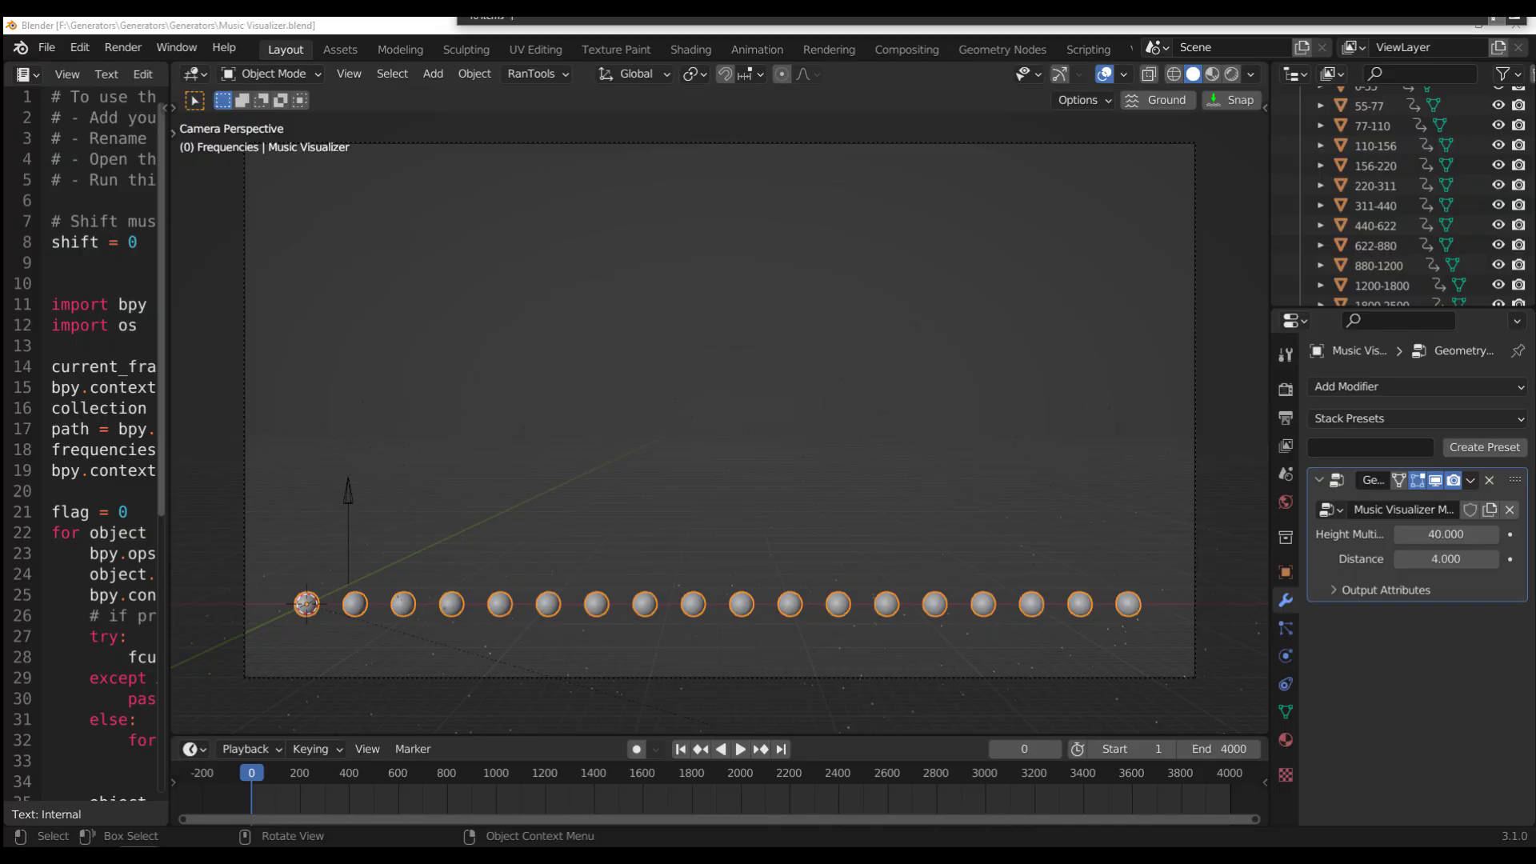
# Step: Locate Music Visualizer.blend in the Generators folder in File Explorer and move the window aside to reveal Blender
pyautogui.press('super+e')
pyautogui.moveTo(995, 91); pyautogui.dragTo(763, 109)
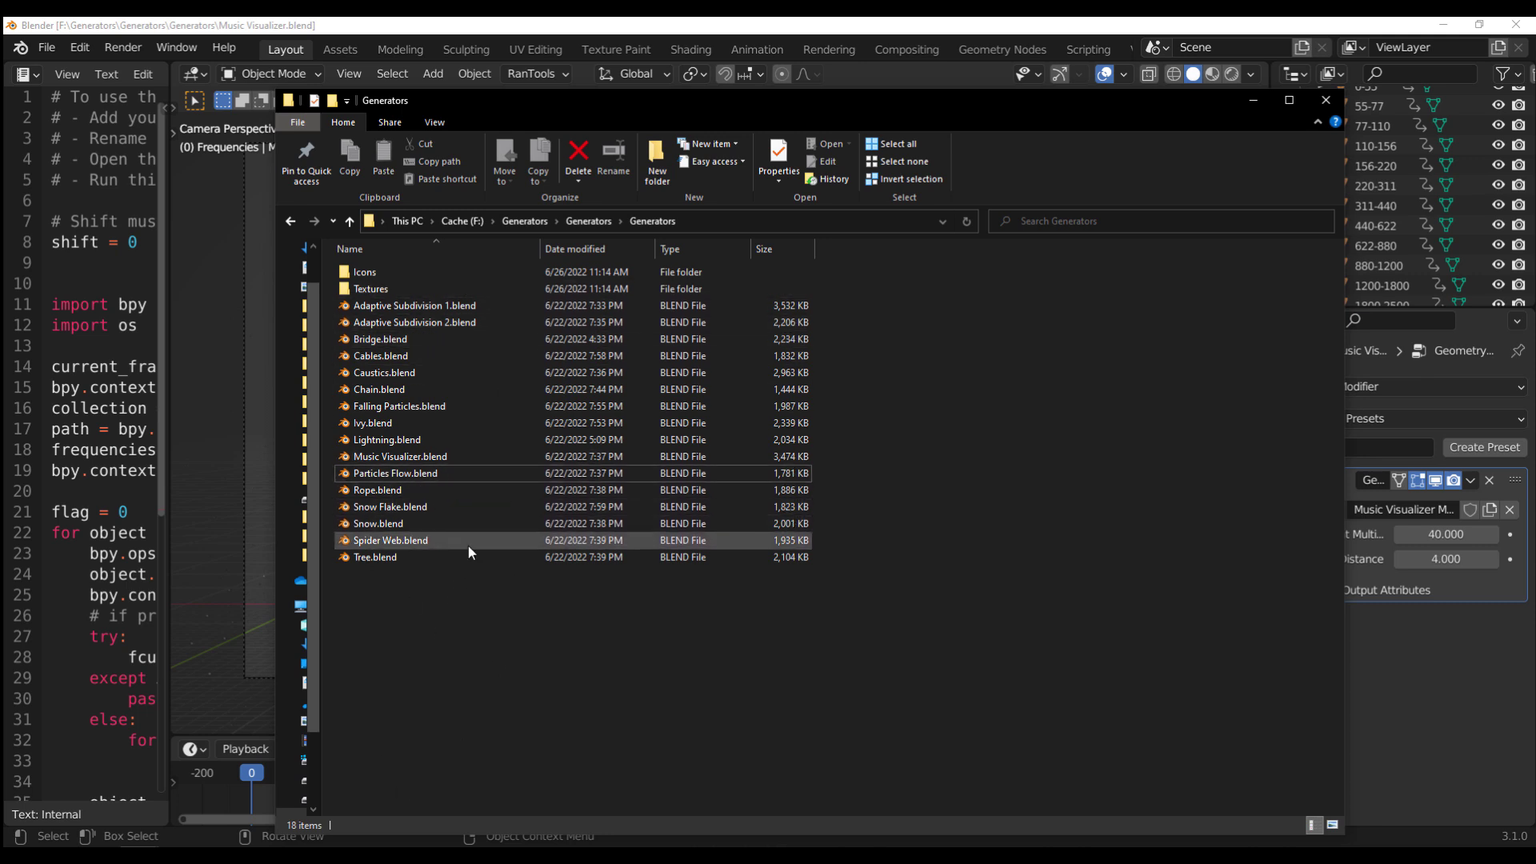
pyautogui.click(413, 457)
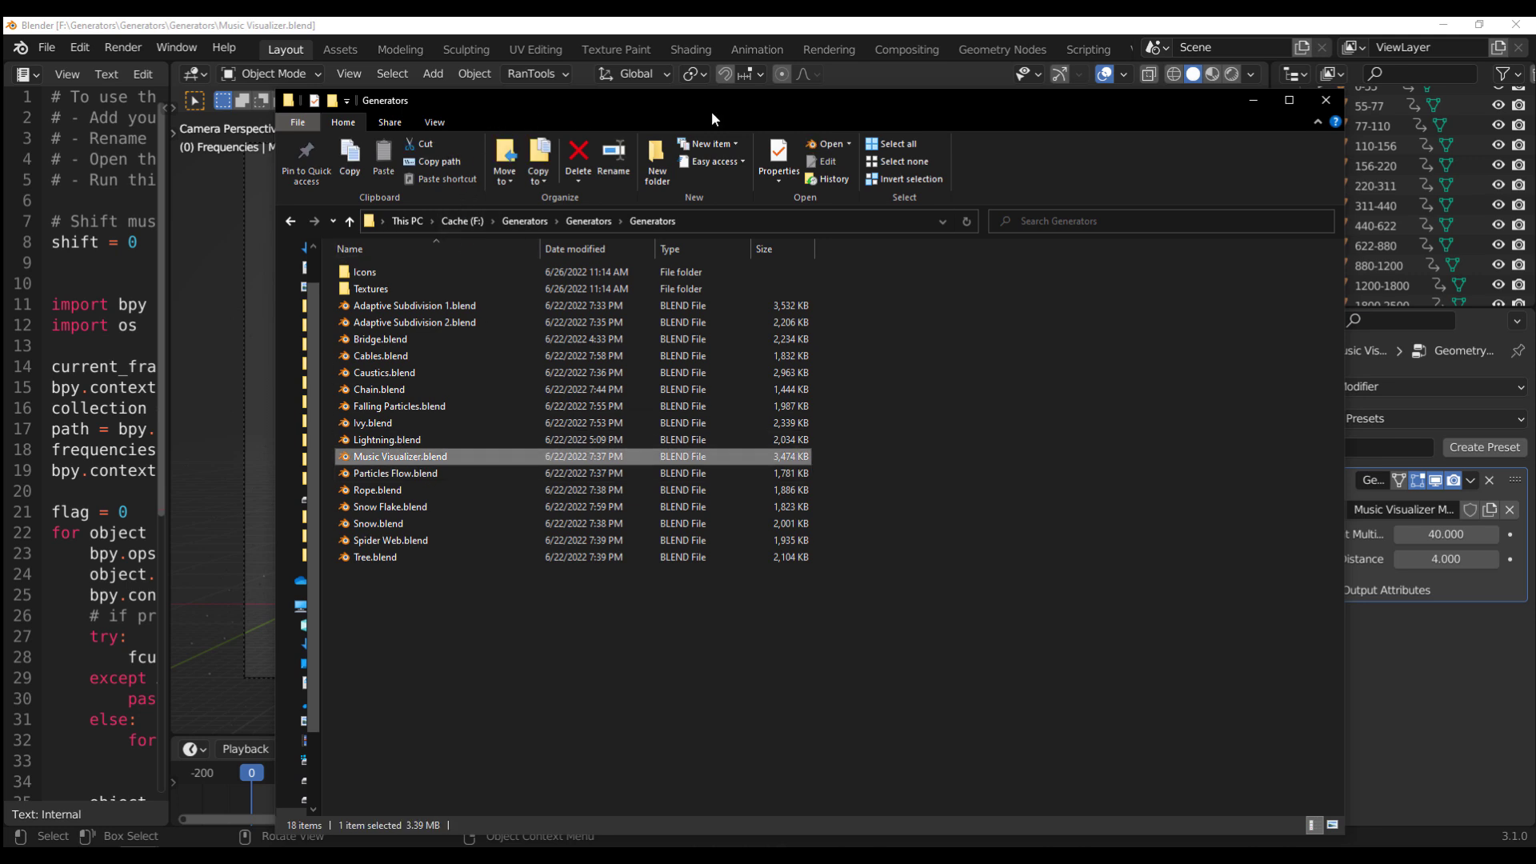
pyautogui.moveTo(728, 115); pyautogui.dragTo(1171, 125)
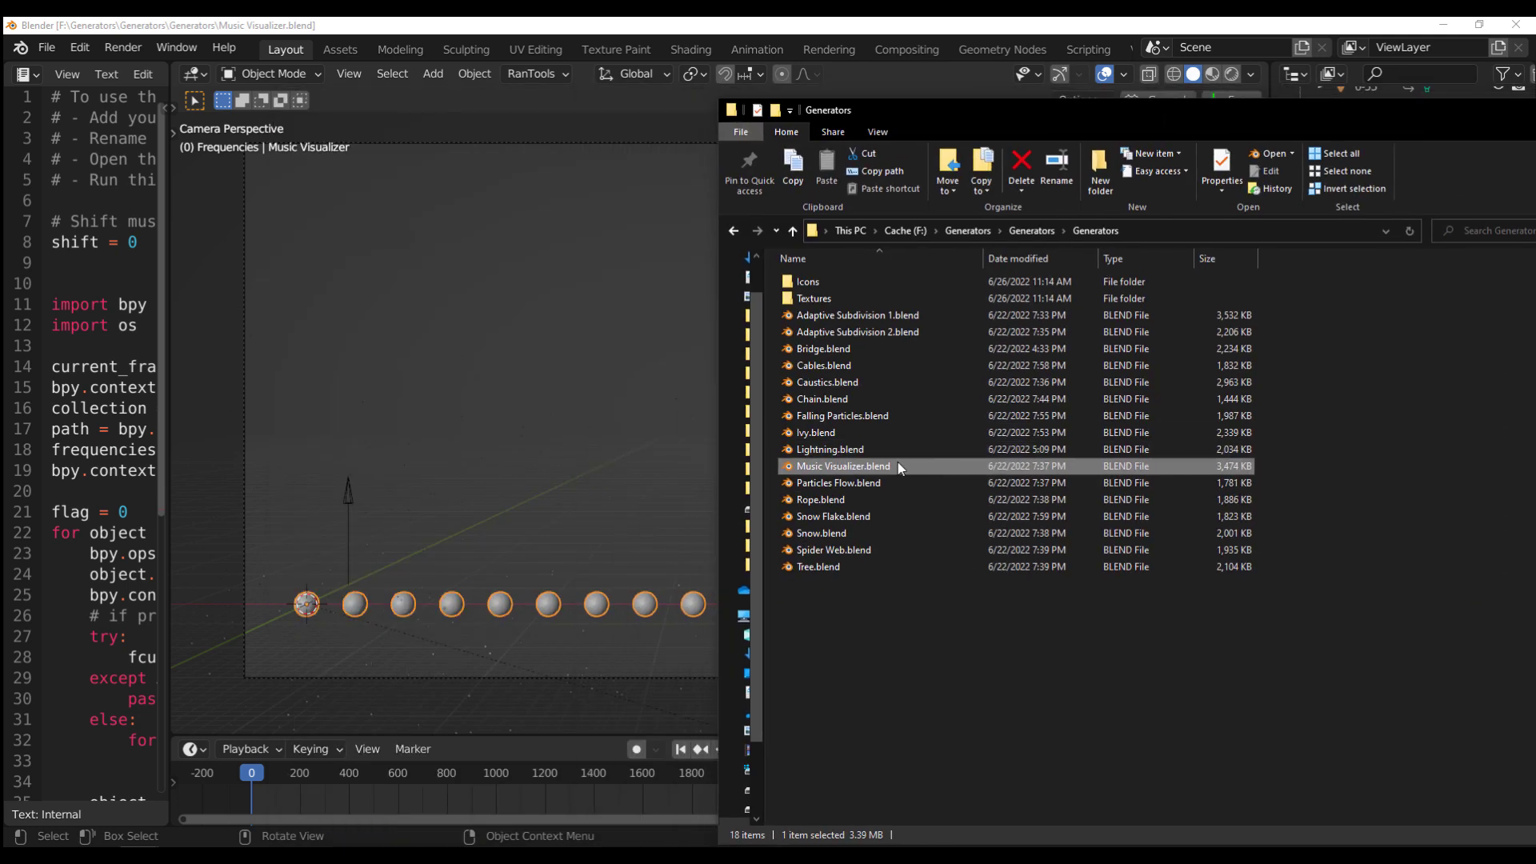
# Step: Return to Blender, narrow the script editor to enlarge the viewport, and deselect the visualizer bars
pyautogui.moveTo(412, 310); pyautogui.dragTo(413, 309)
pyautogui.click(413, 308)
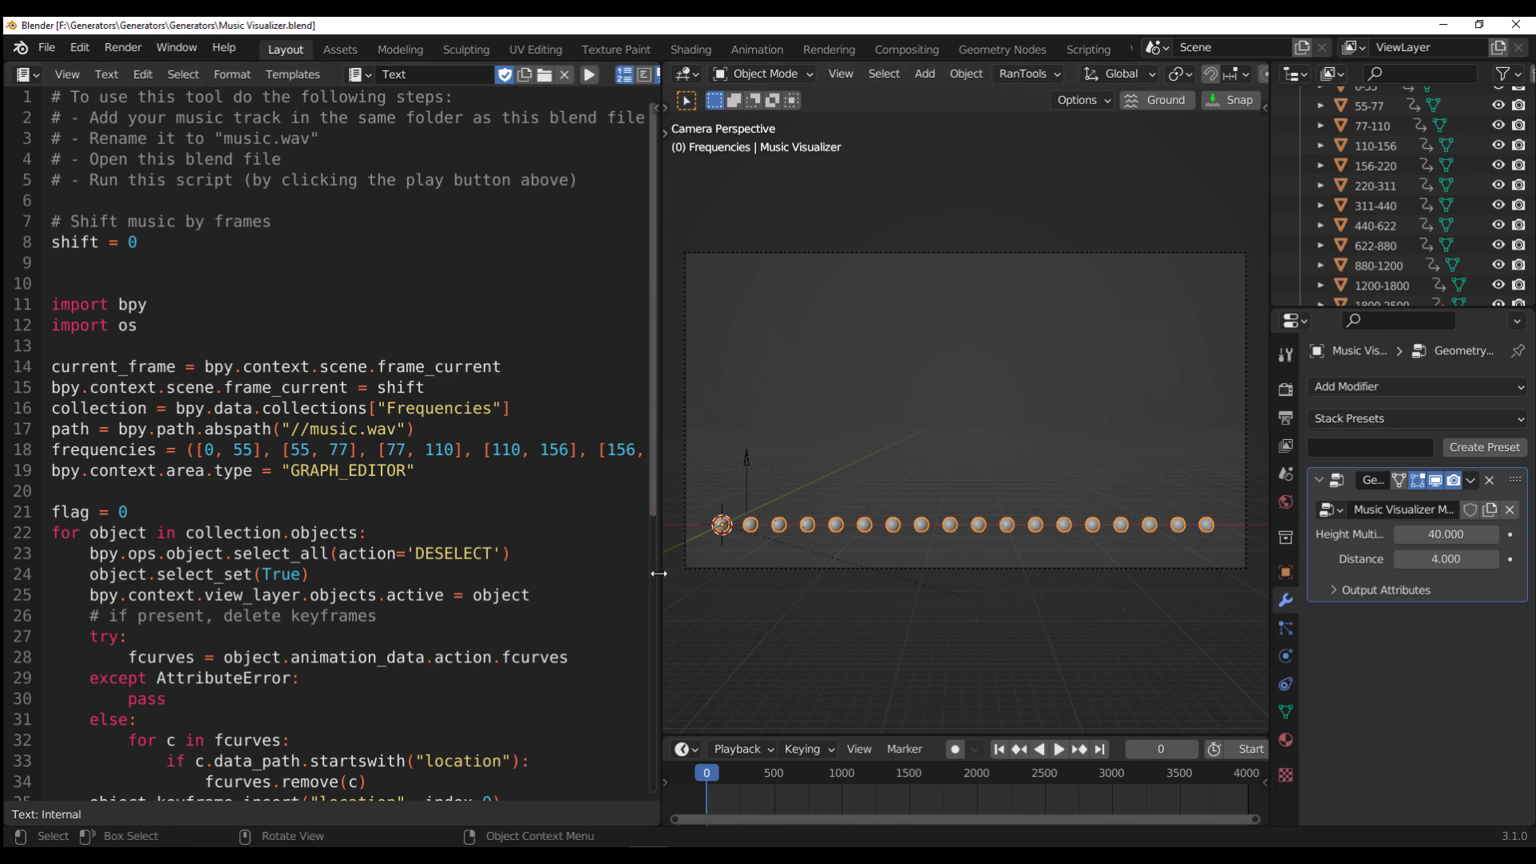
pyautogui.moveTo(657, 573); pyautogui.dragTo(108, 573)
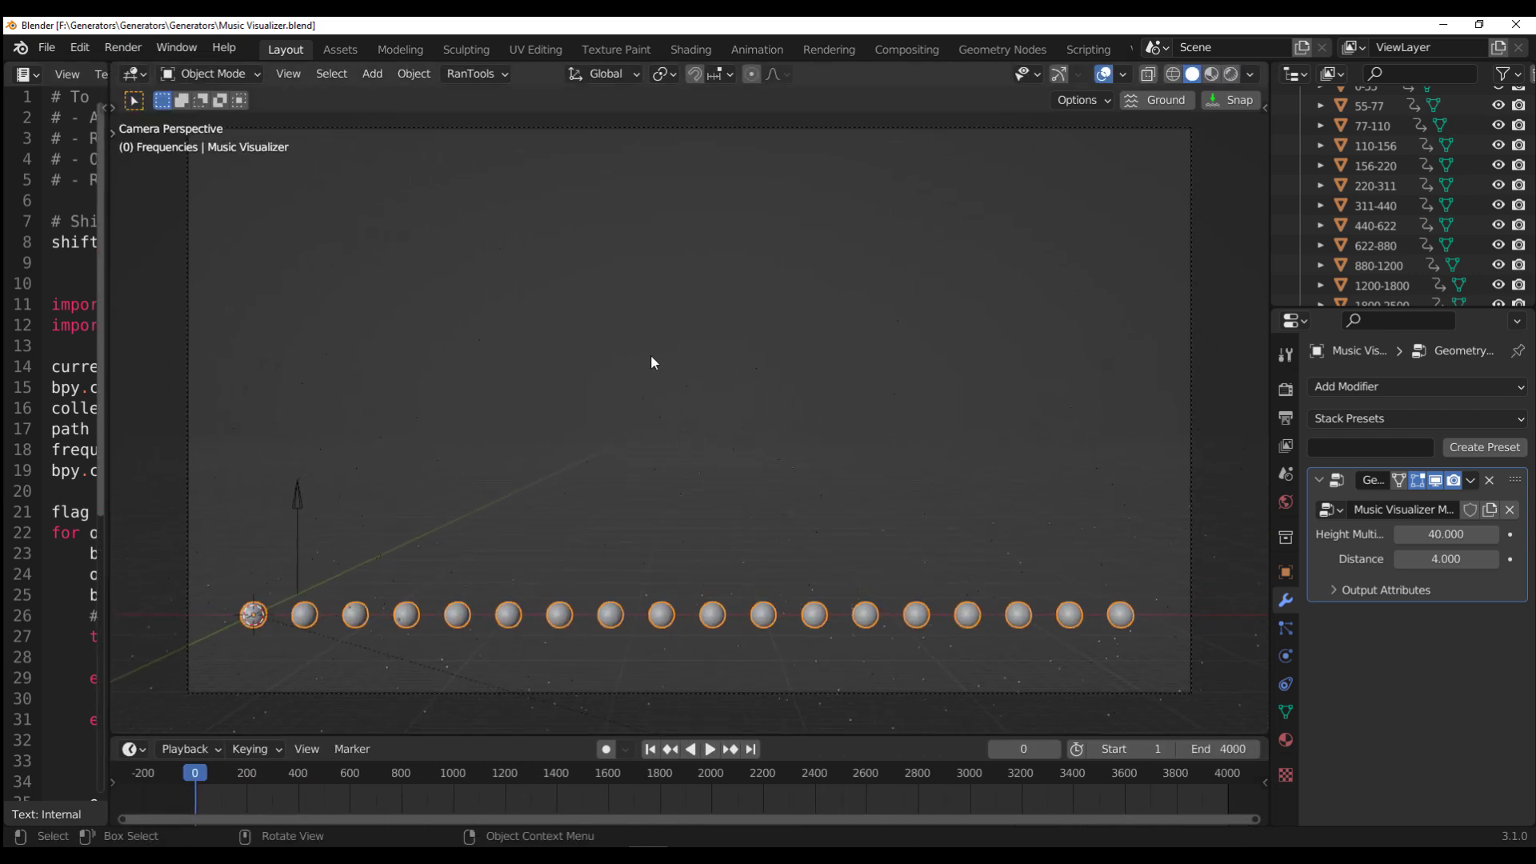
pyautogui.click(652, 362)
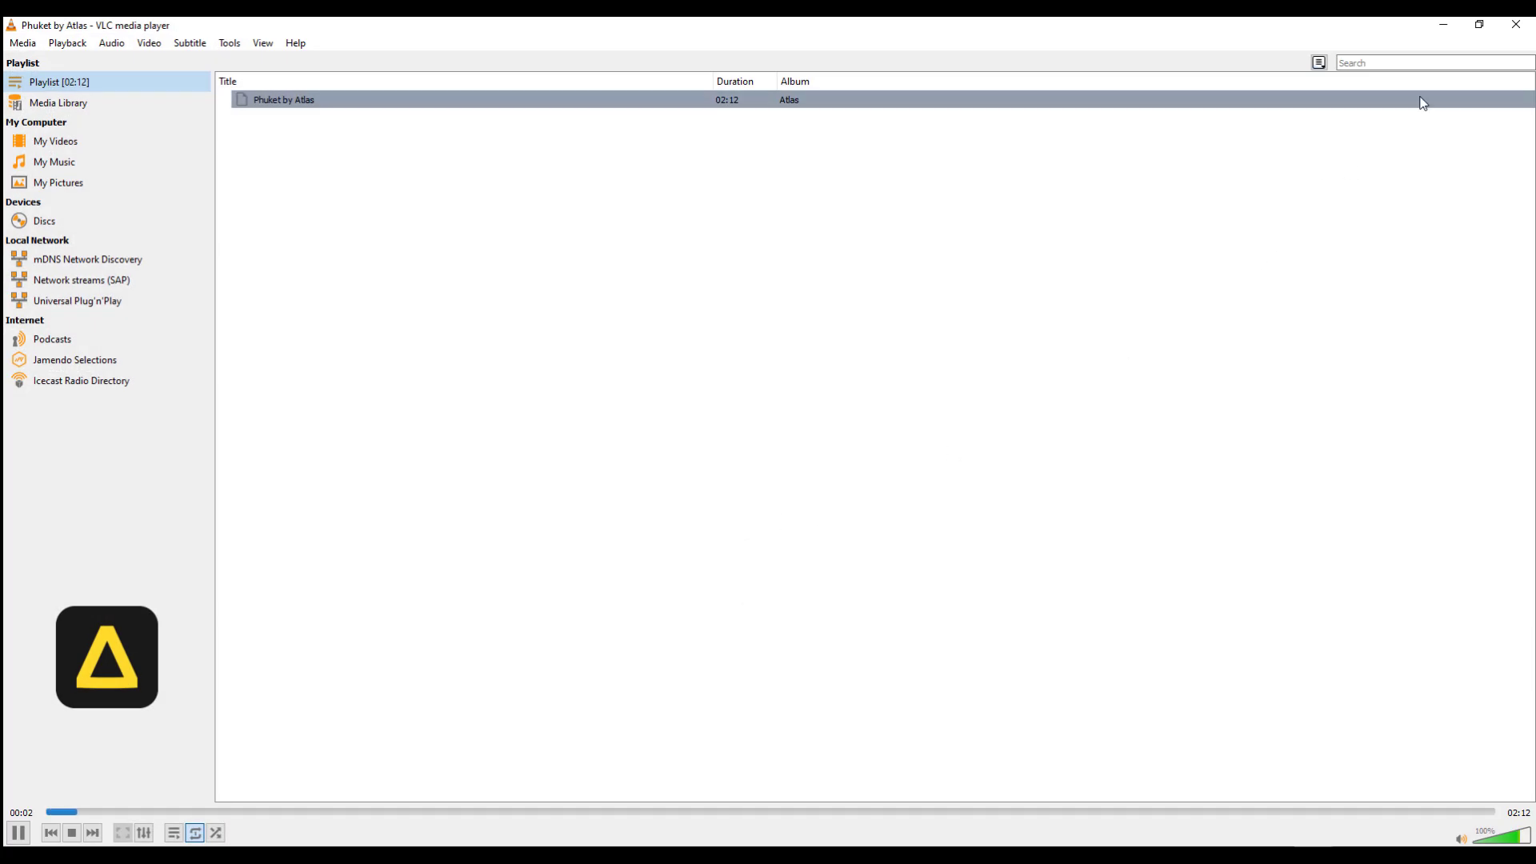
# Step: Close the media player and look through the target formats of the audio converter on the Online-Convert website
pyautogui.click(1515, 27)
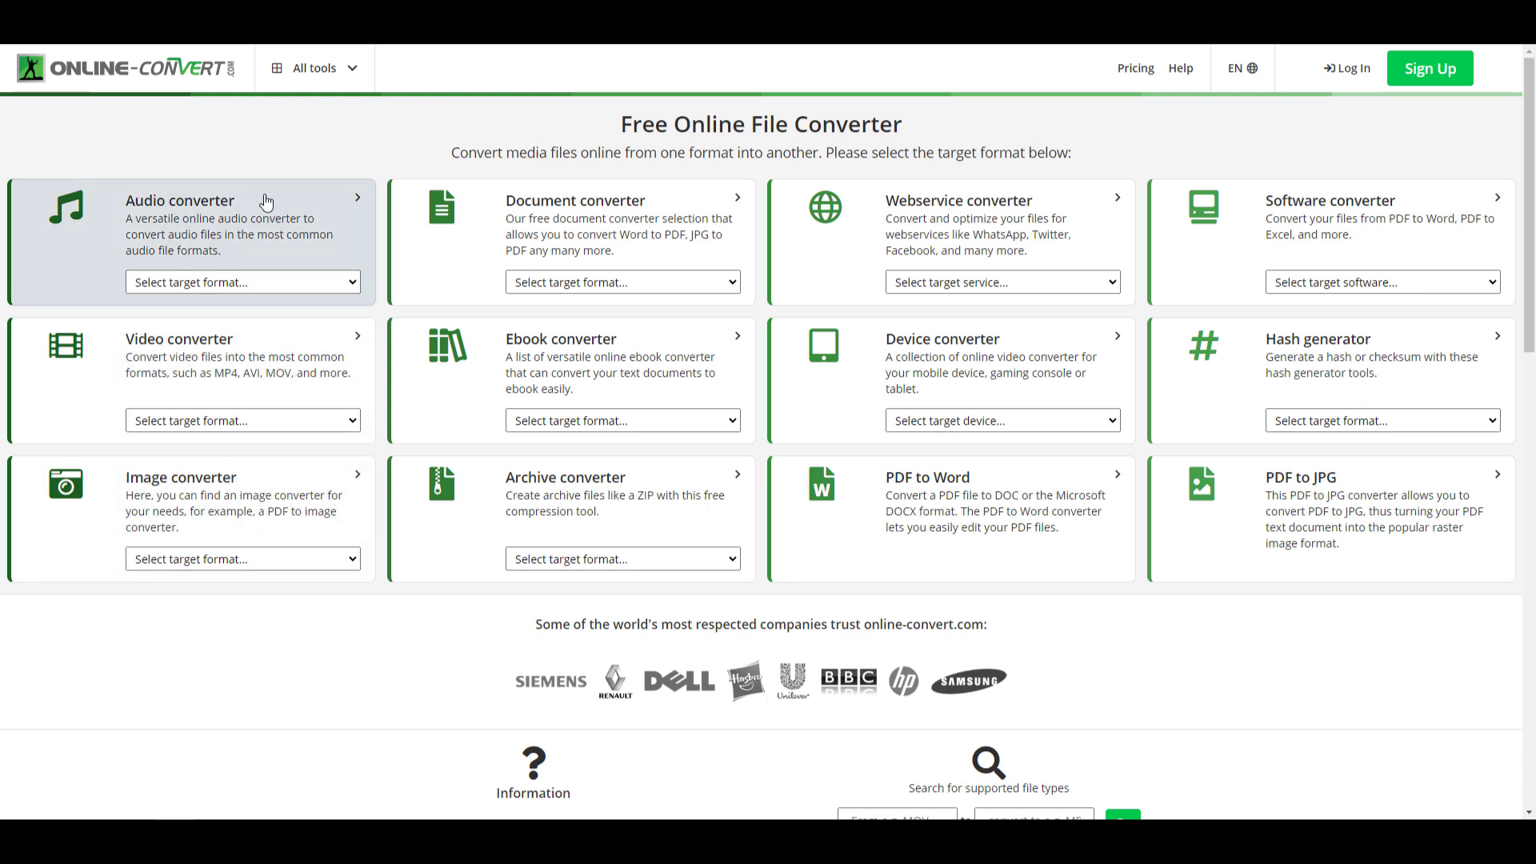
pyautogui.scroll(-15, 500, 452)
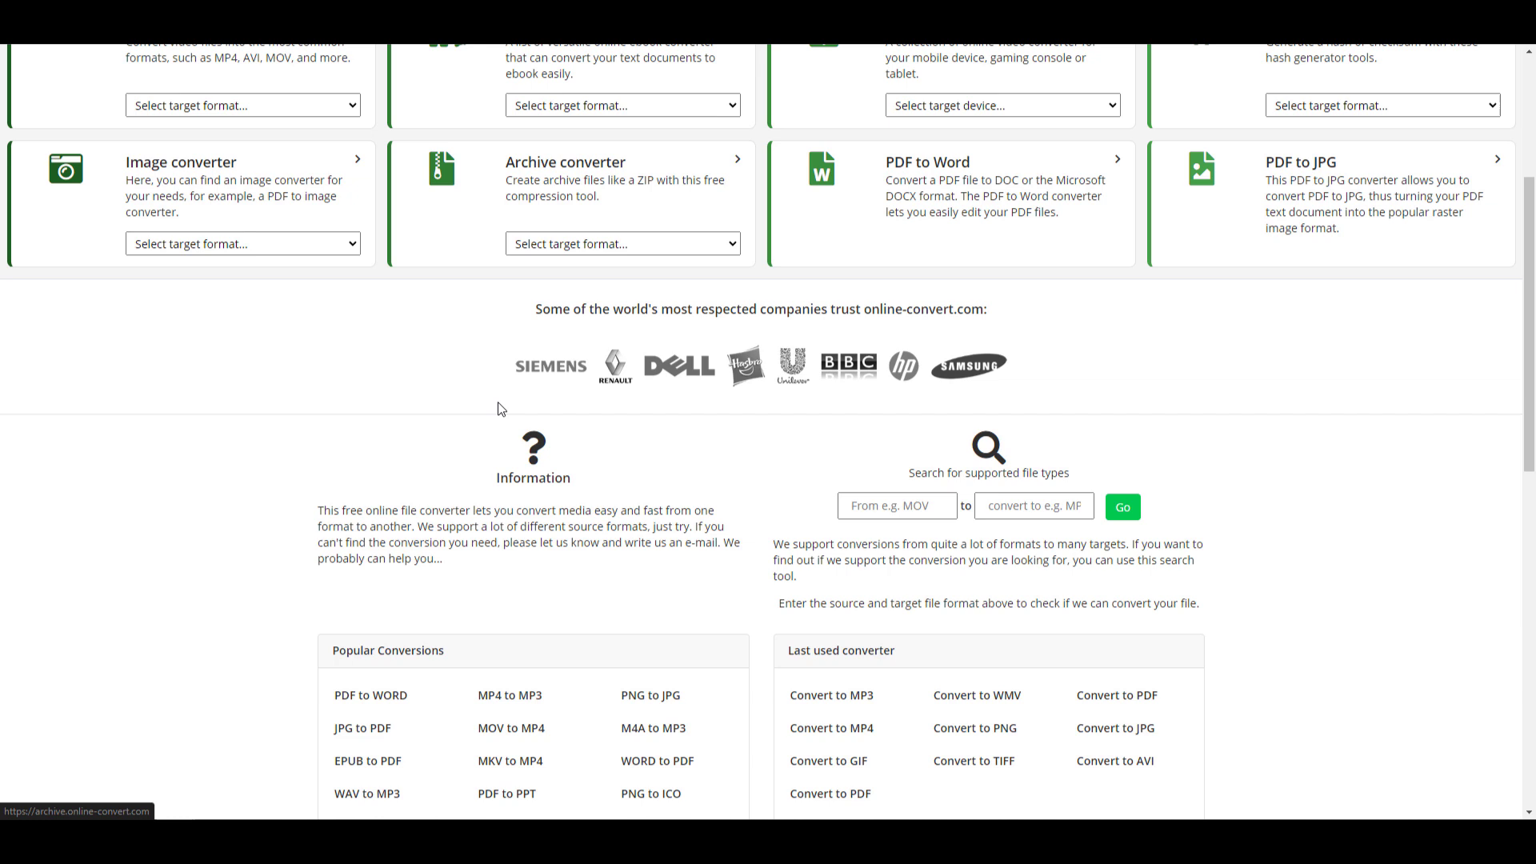
pyautogui.scroll(15, 500, 448)
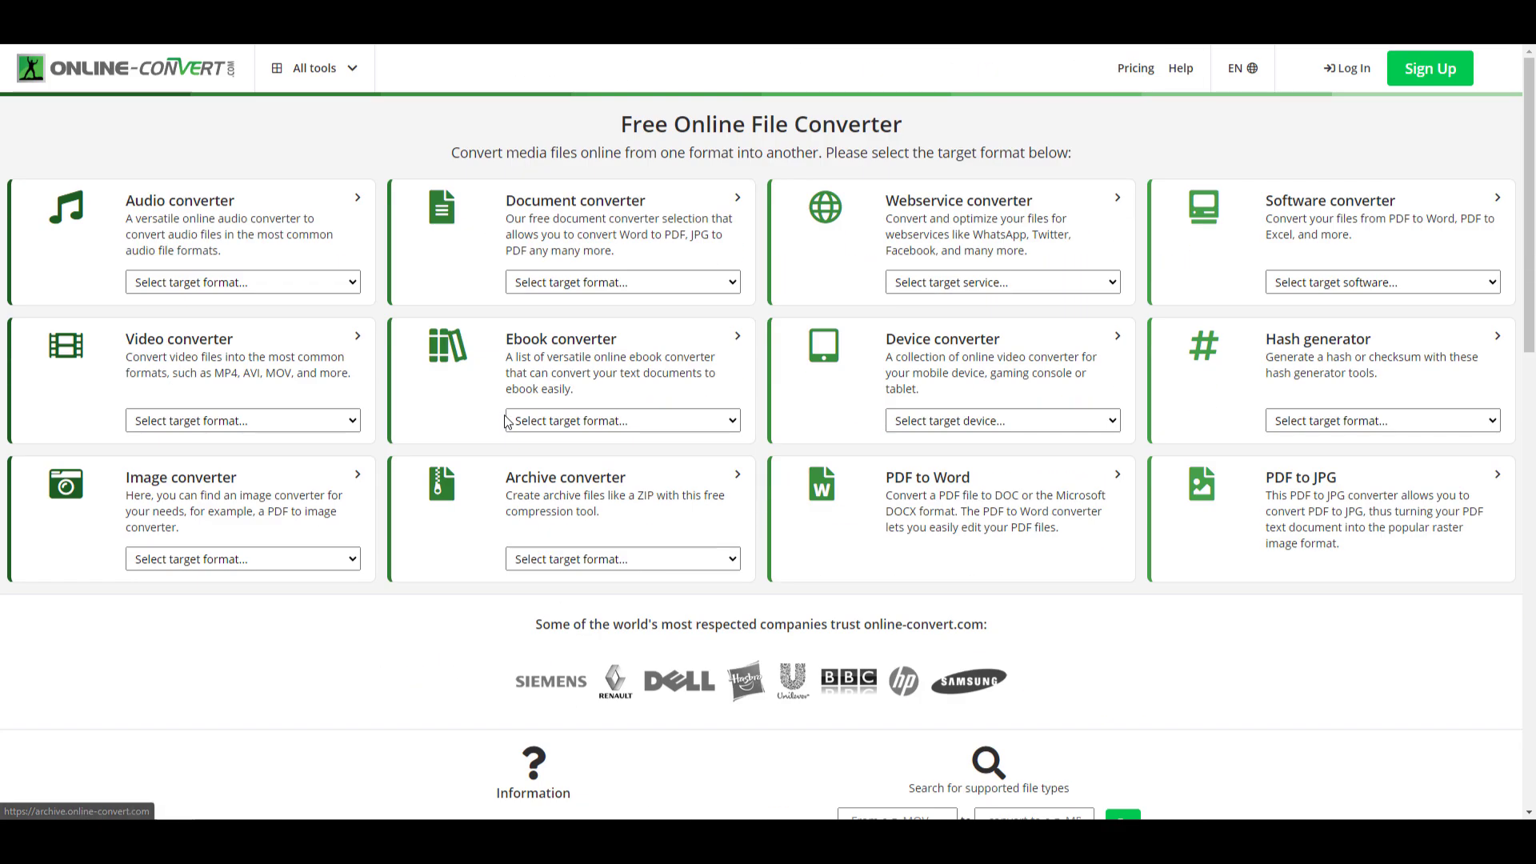
pyautogui.click(254, 284)
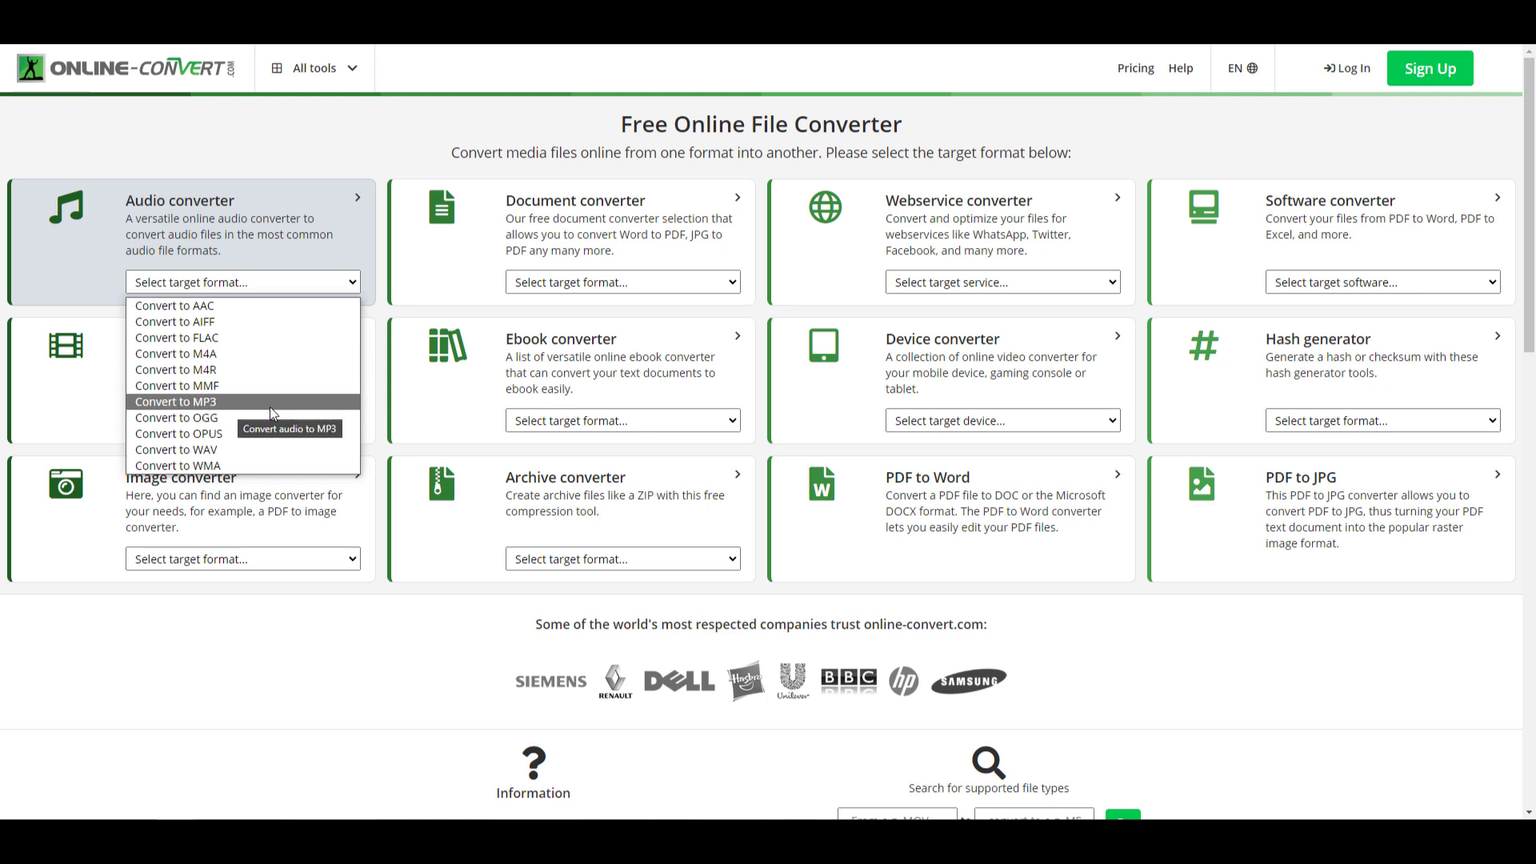
pyautogui.click(437, 688)
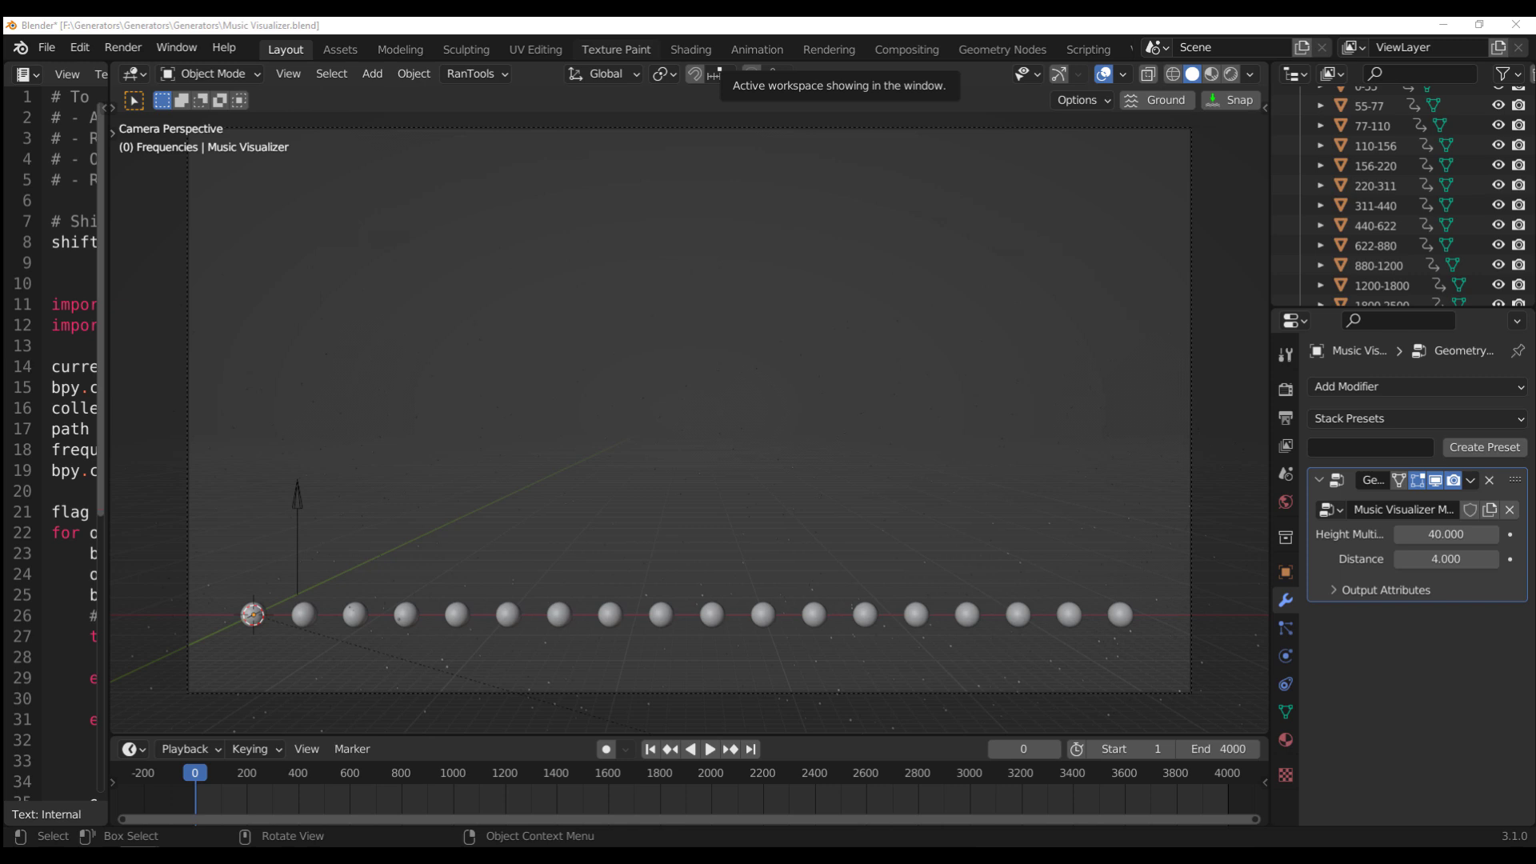
# Step: Switch to the Music folder, play Music.wav in VLC to check it, and close the player
pyautogui.hotkey('alt', 'Tab')
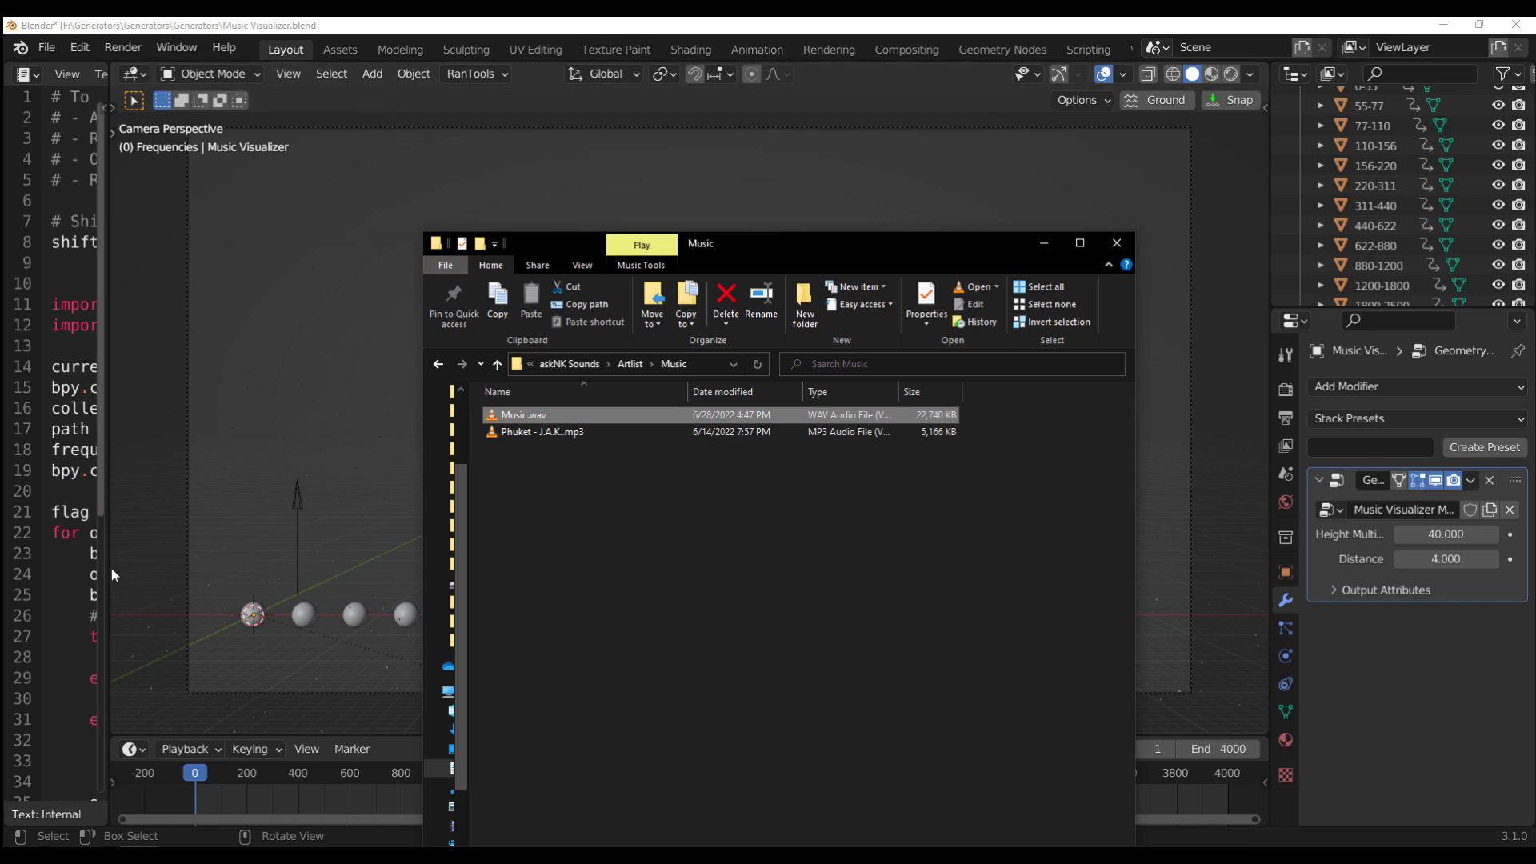
pyautogui.doubleClick(539, 416)
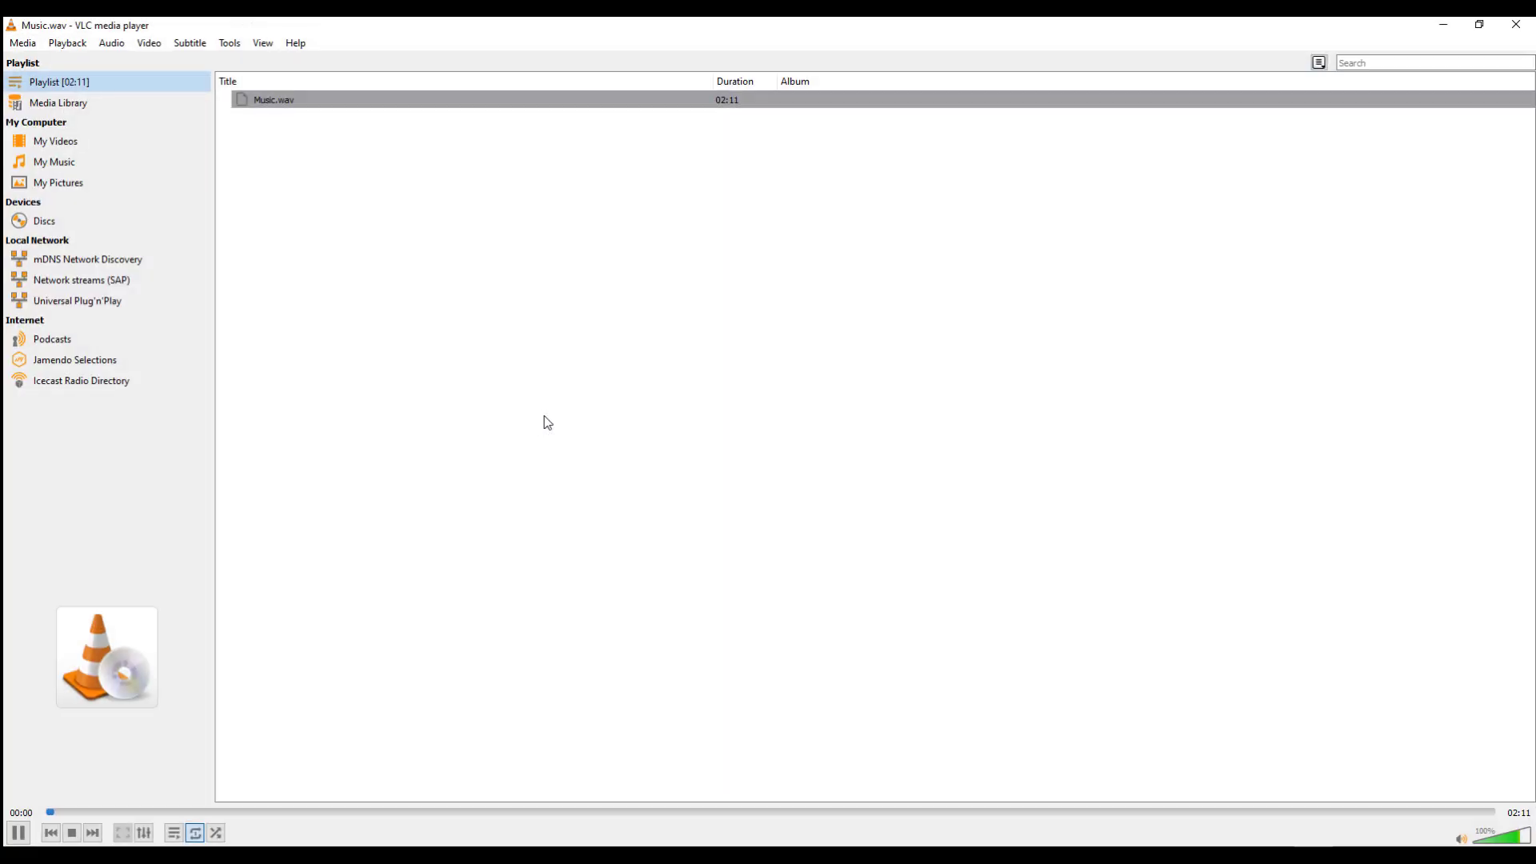
pyautogui.click(1516, 24)
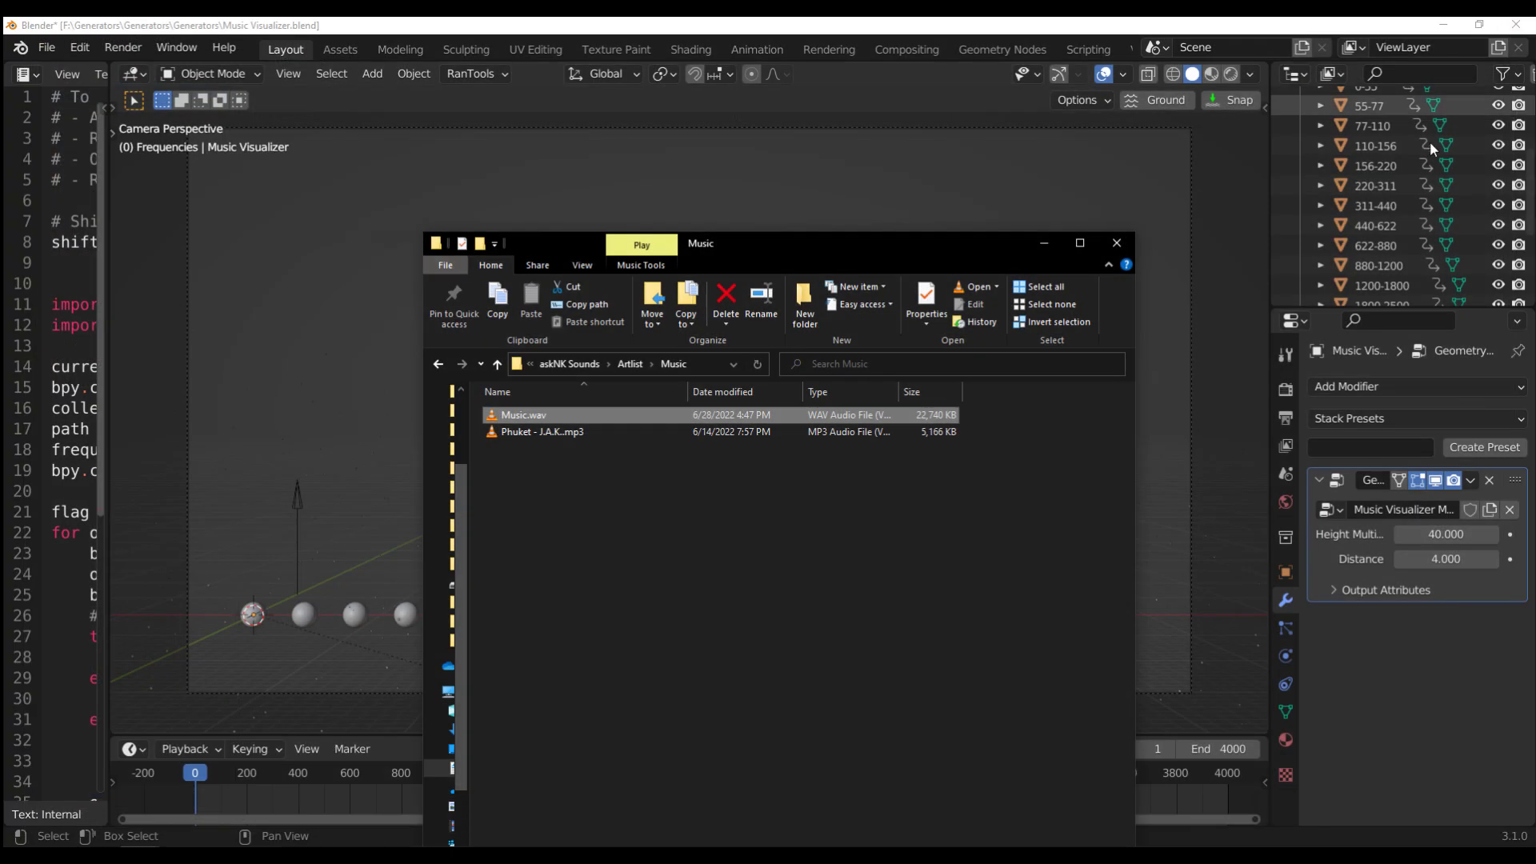
# Step: Copy Music.wav from the Music folder and paste it into the Generators folder beside Music Visualizer.blend
pyautogui.rightClick(587, 417)
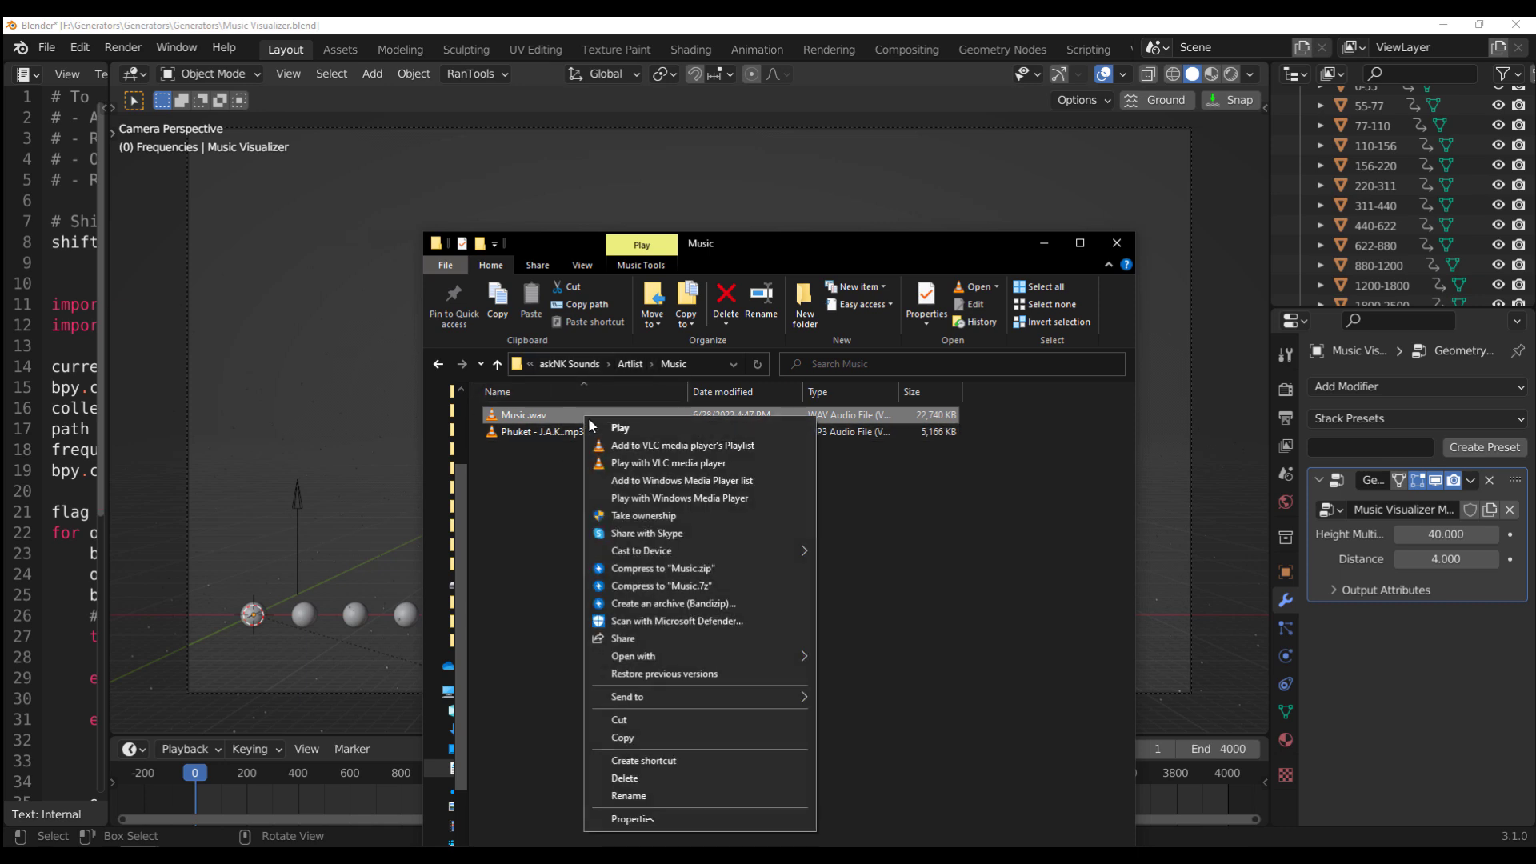
pyautogui.click(674, 737)
pyautogui.click(988, 450)
pyautogui.click(1043, 243)
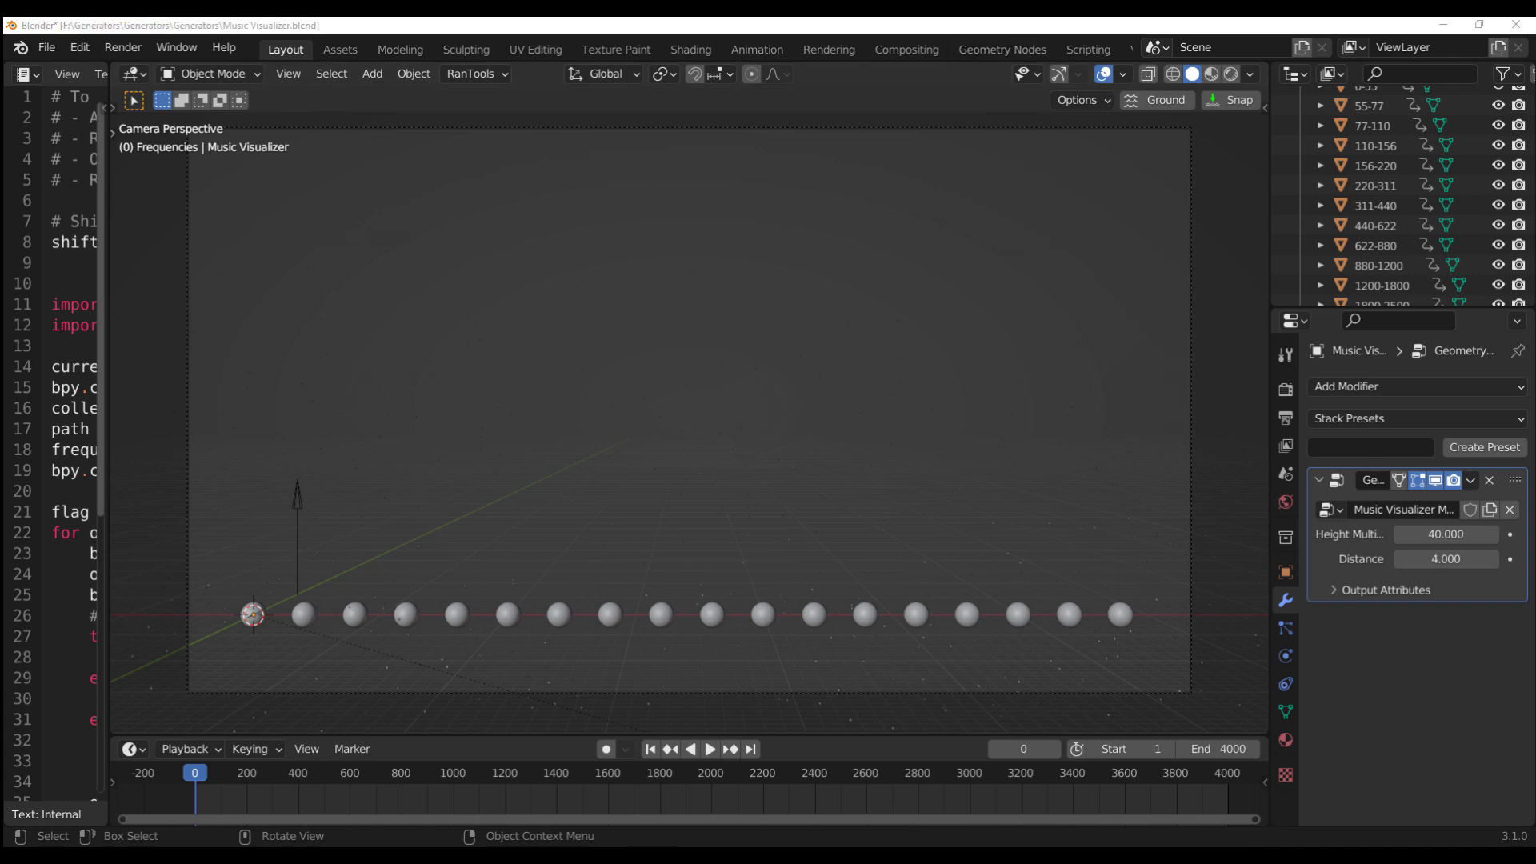
pyautogui.hotkey('alt', 'Tab')
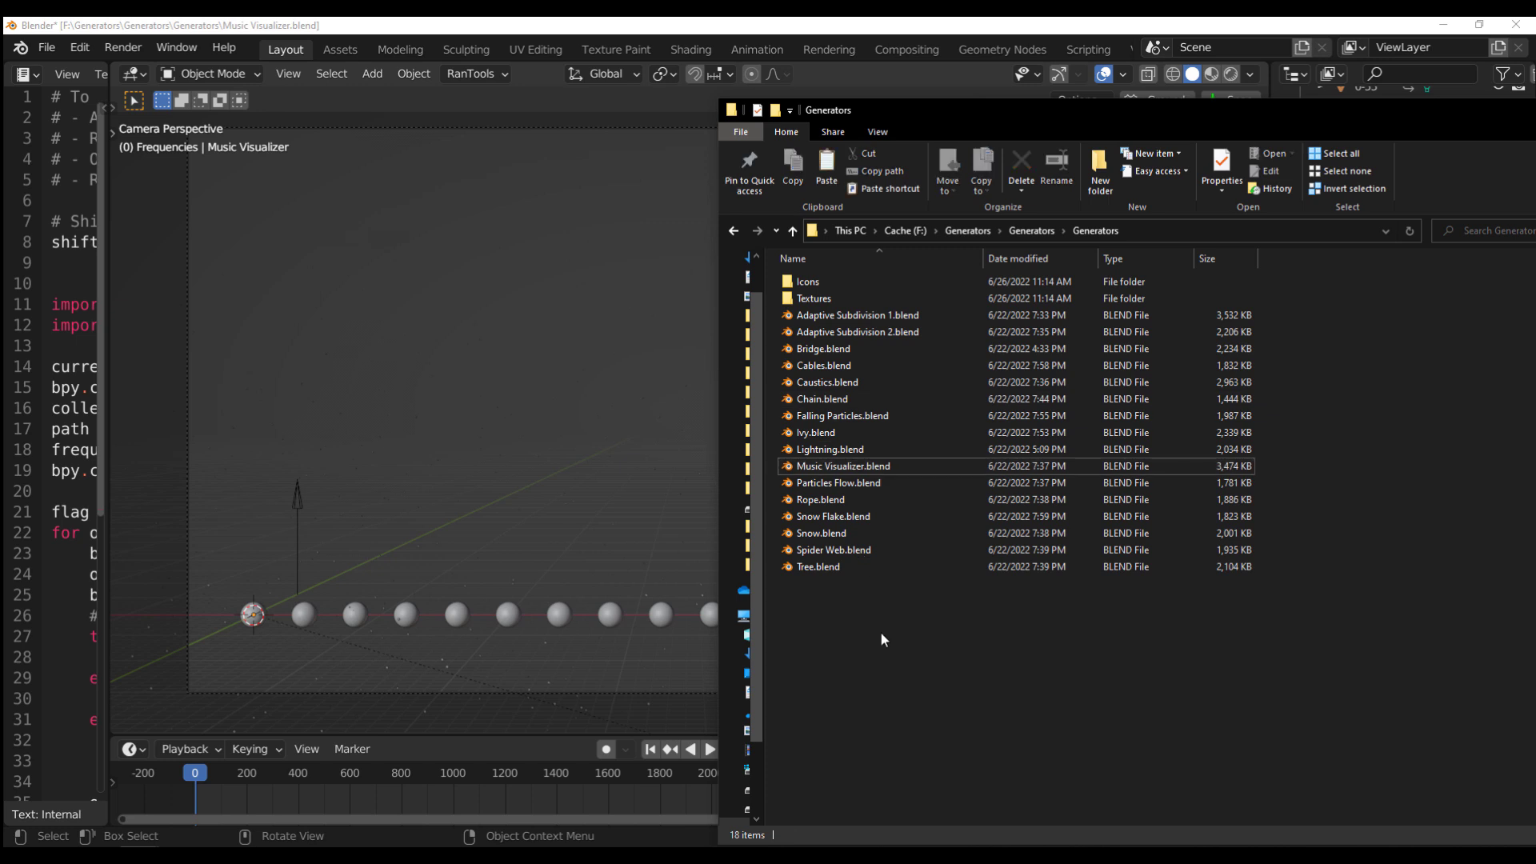
pyautogui.rightClick(881, 633)
pyautogui.click(932, 494)
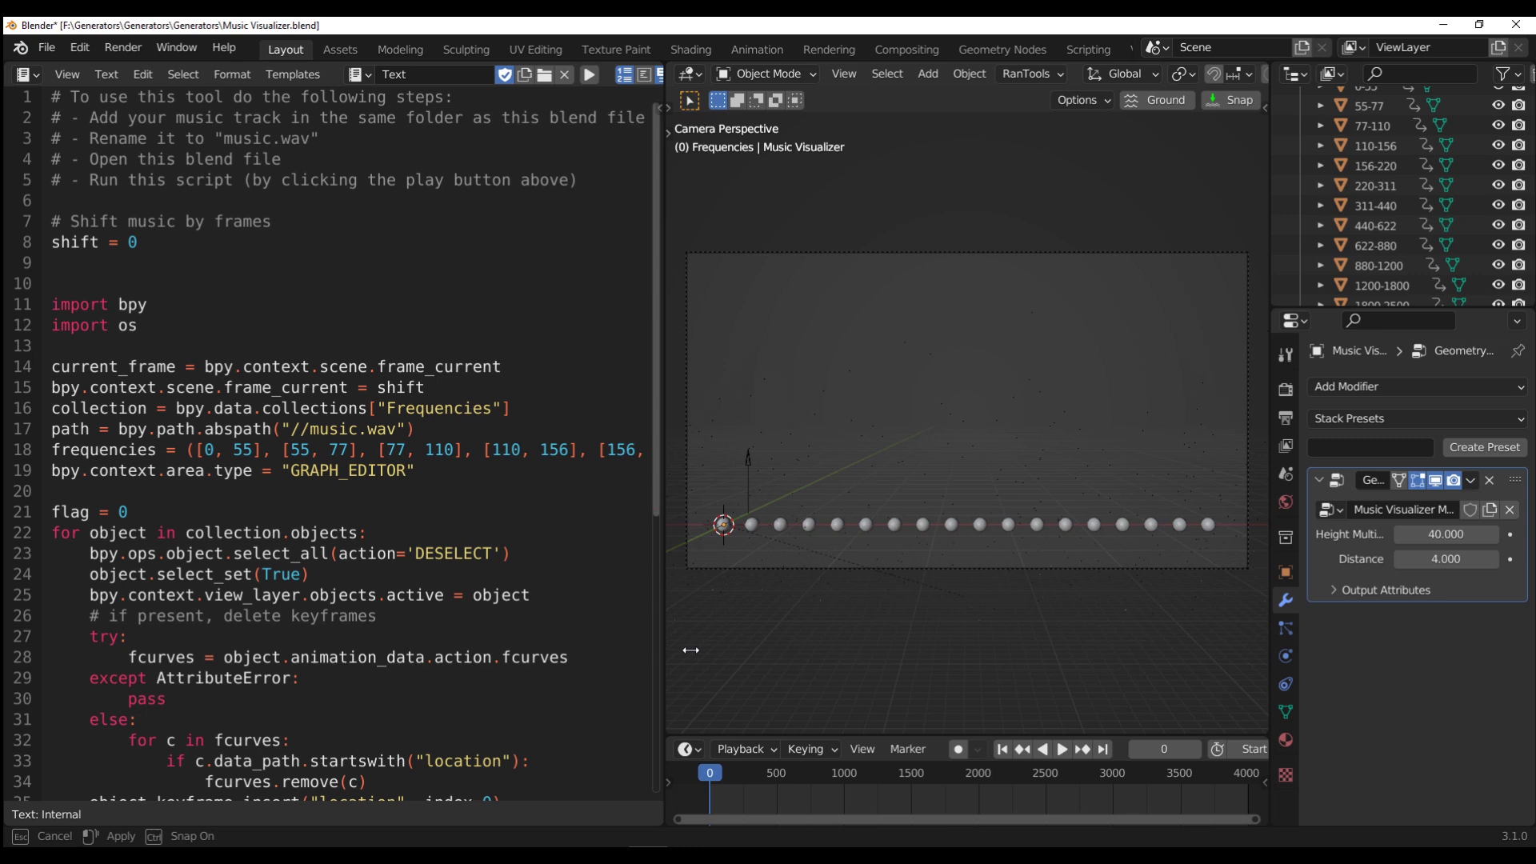
# Step: Check the music.wav path in the widened script editor and run the script to bake the track into the frequency objects
pyautogui.moveTo(690, 650); pyautogui.dragTo(646, 648)
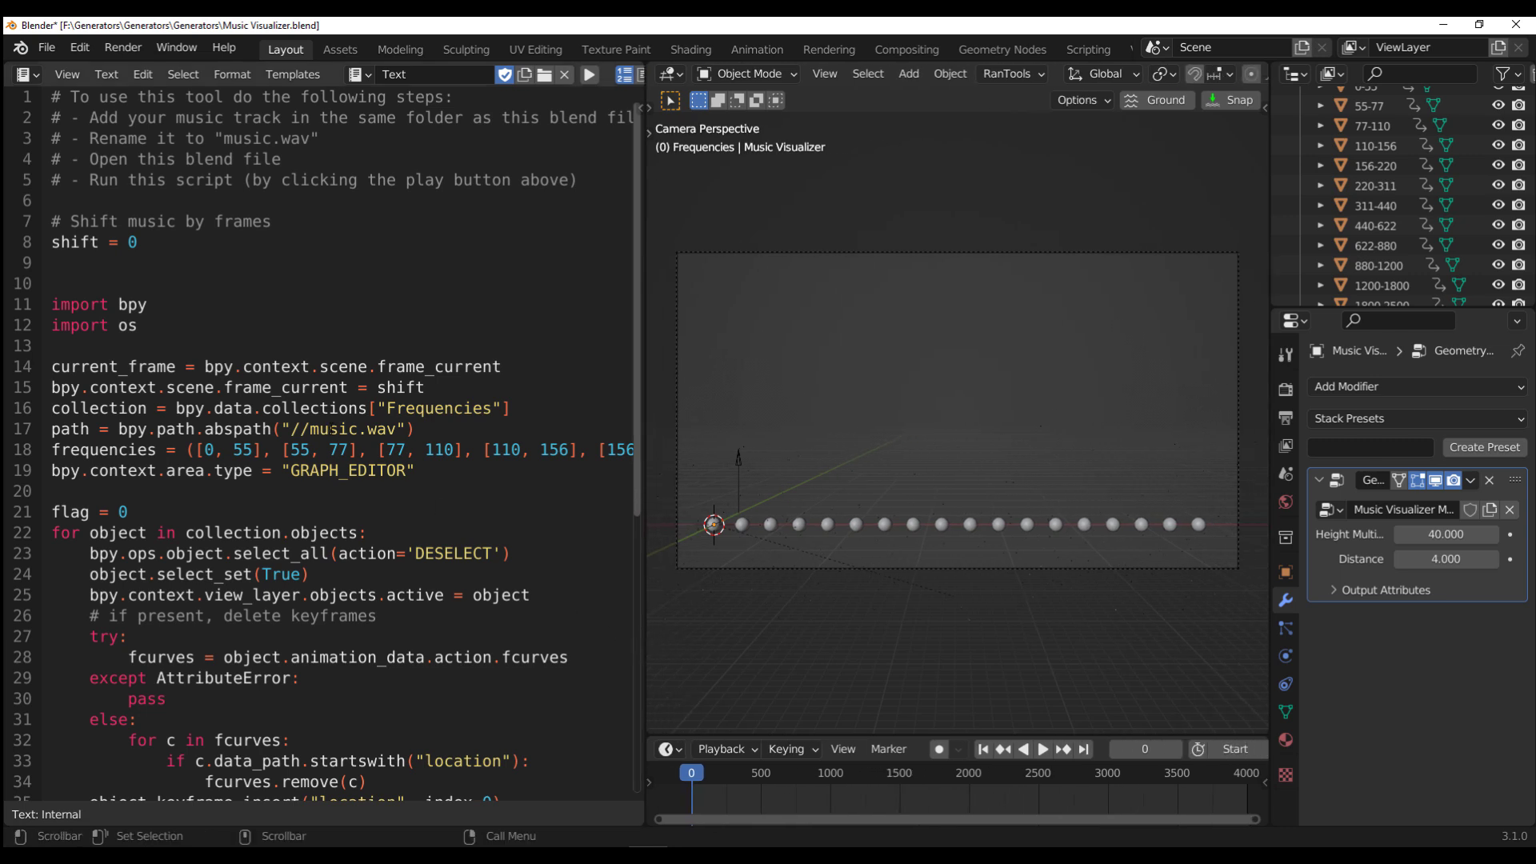
pyautogui.click(354, 428)
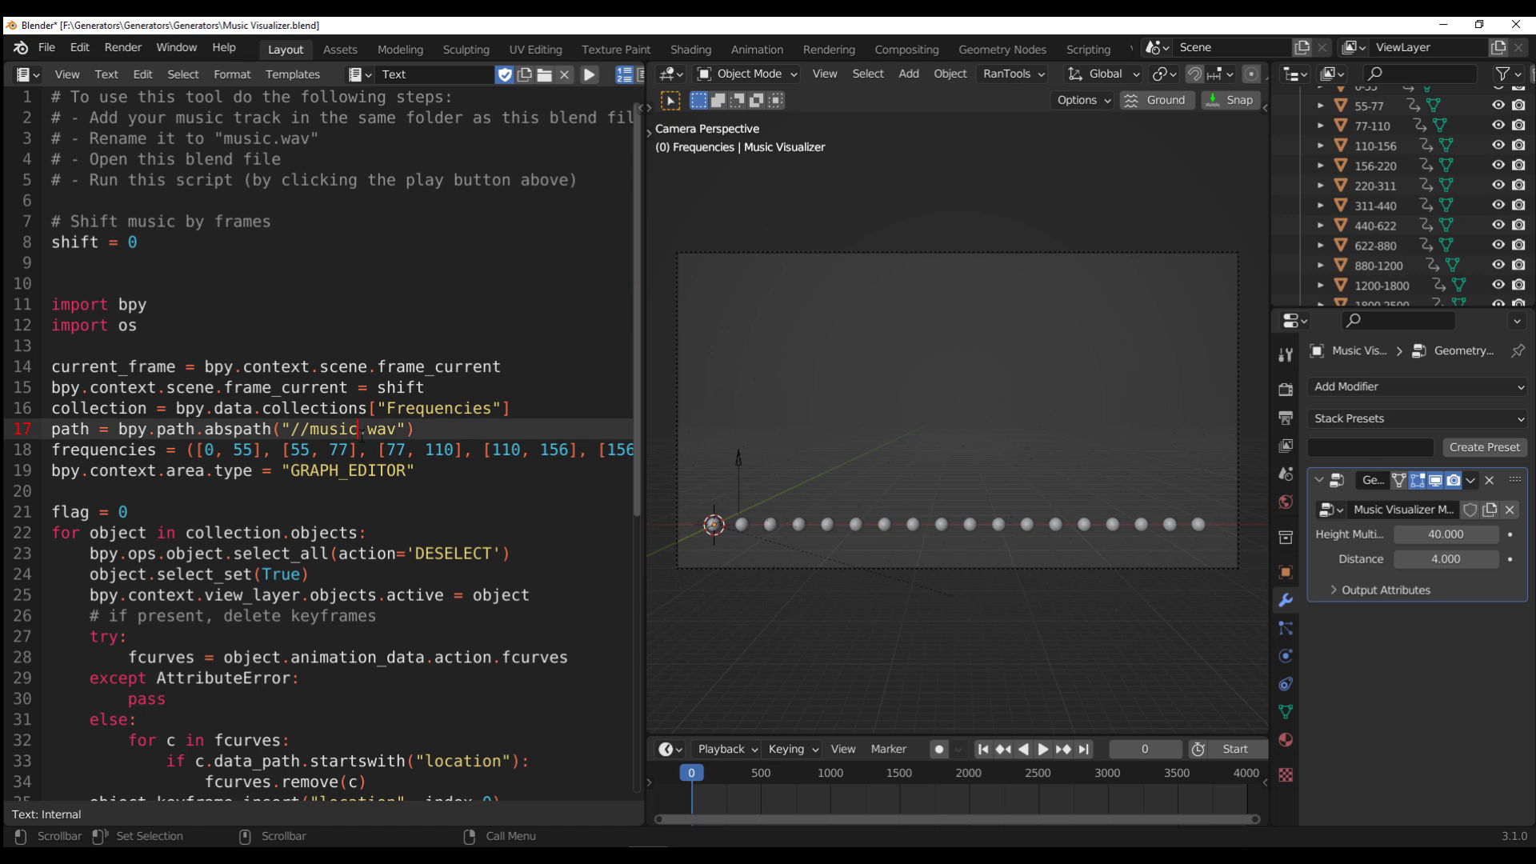
pyautogui.write('00')
pyautogui.press('BackSpace')
pyautogui.press('BackSpace')
pyautogui.moveTo(646, 403); pyautogui.dragTo(113, 410)
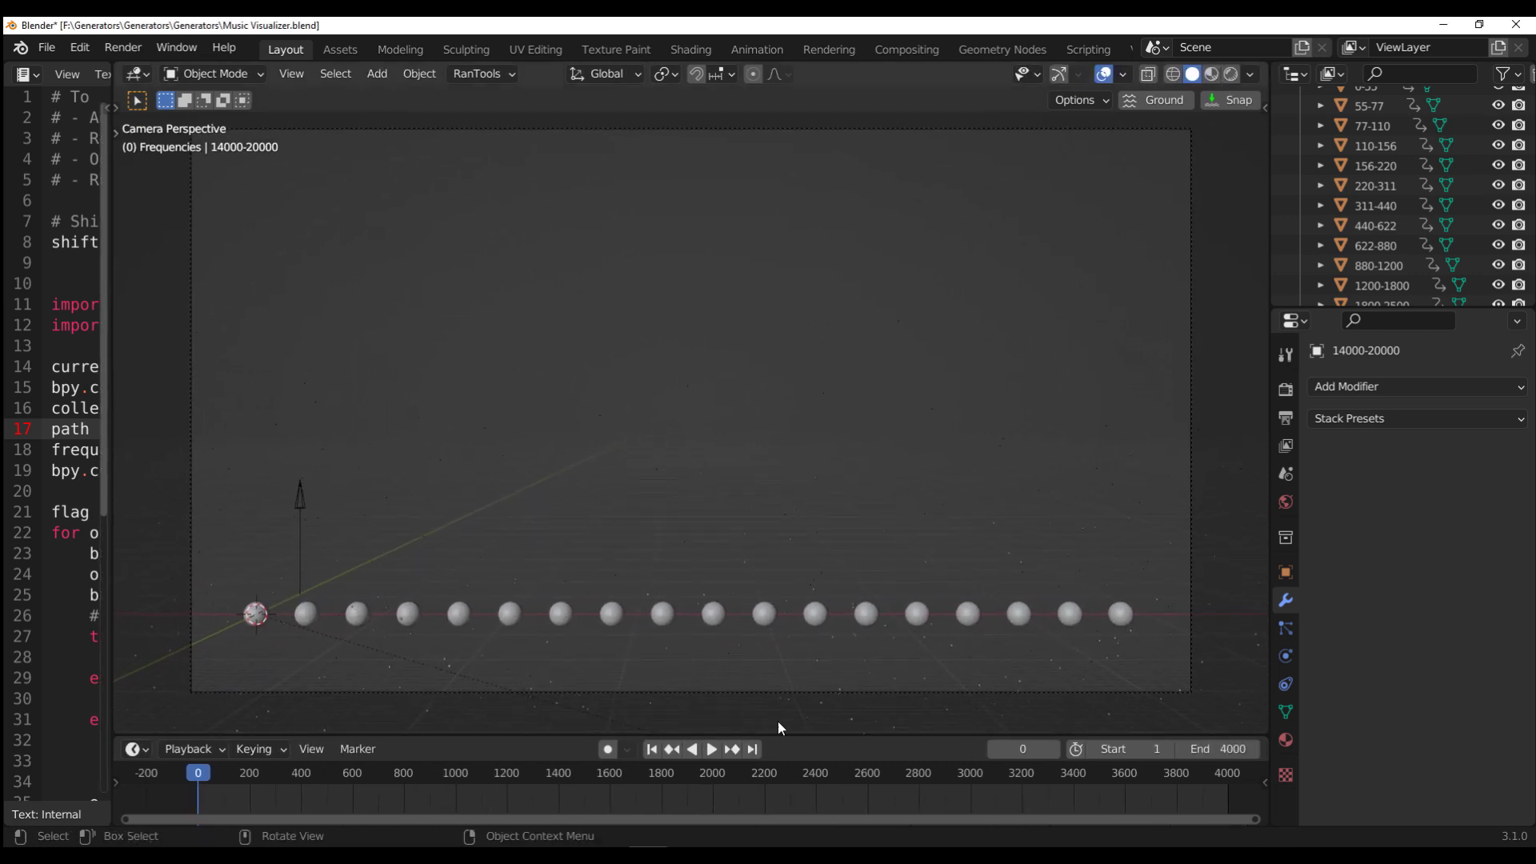
# Step: Play back the animation to preview the bars reacting to the music
pyautogui.click(712, 748)
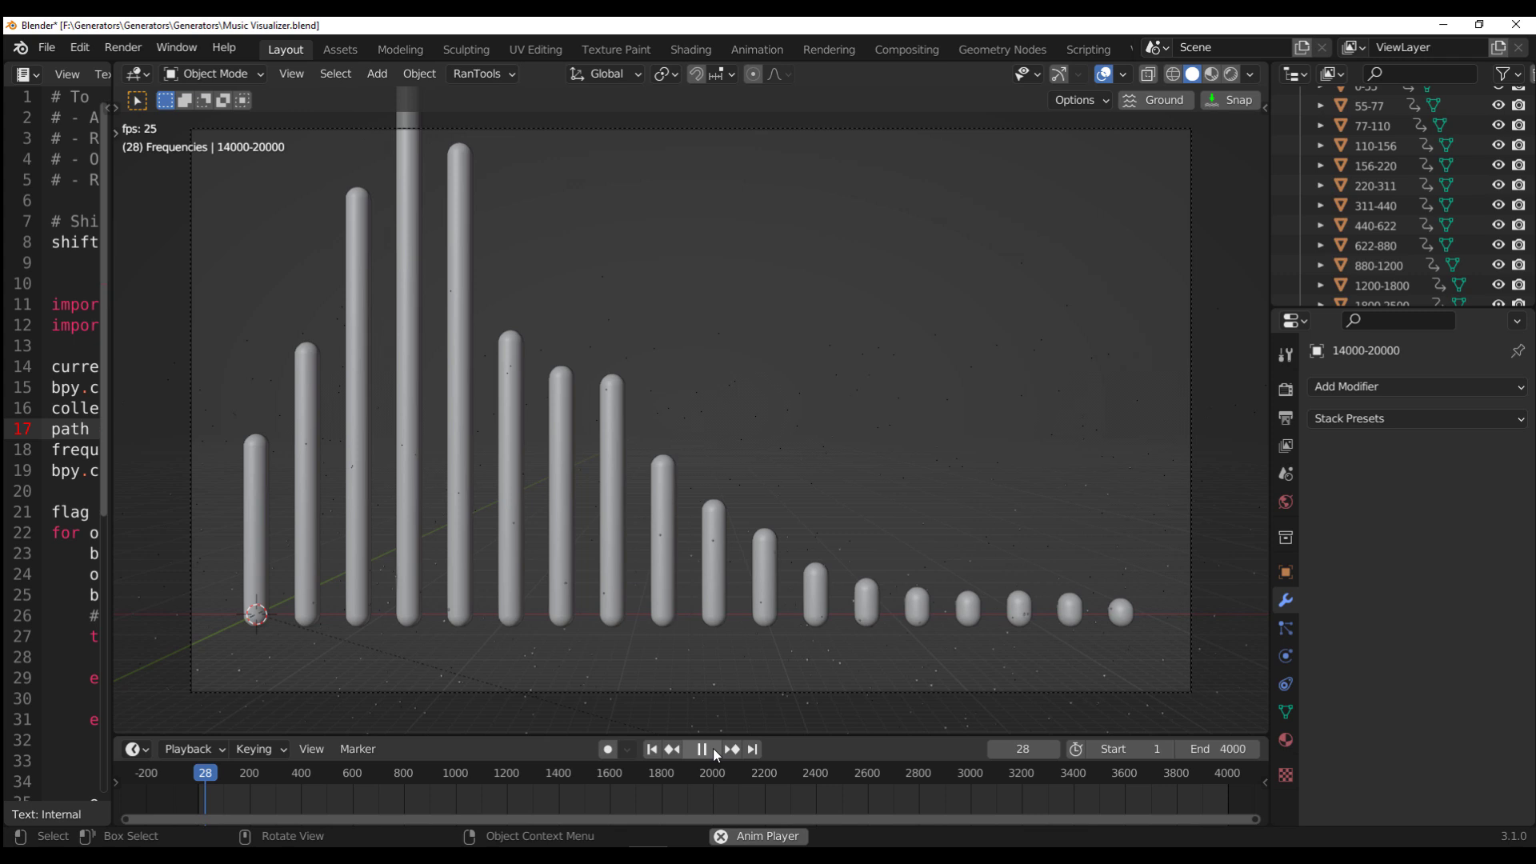
pyautogui.click(713, 750)
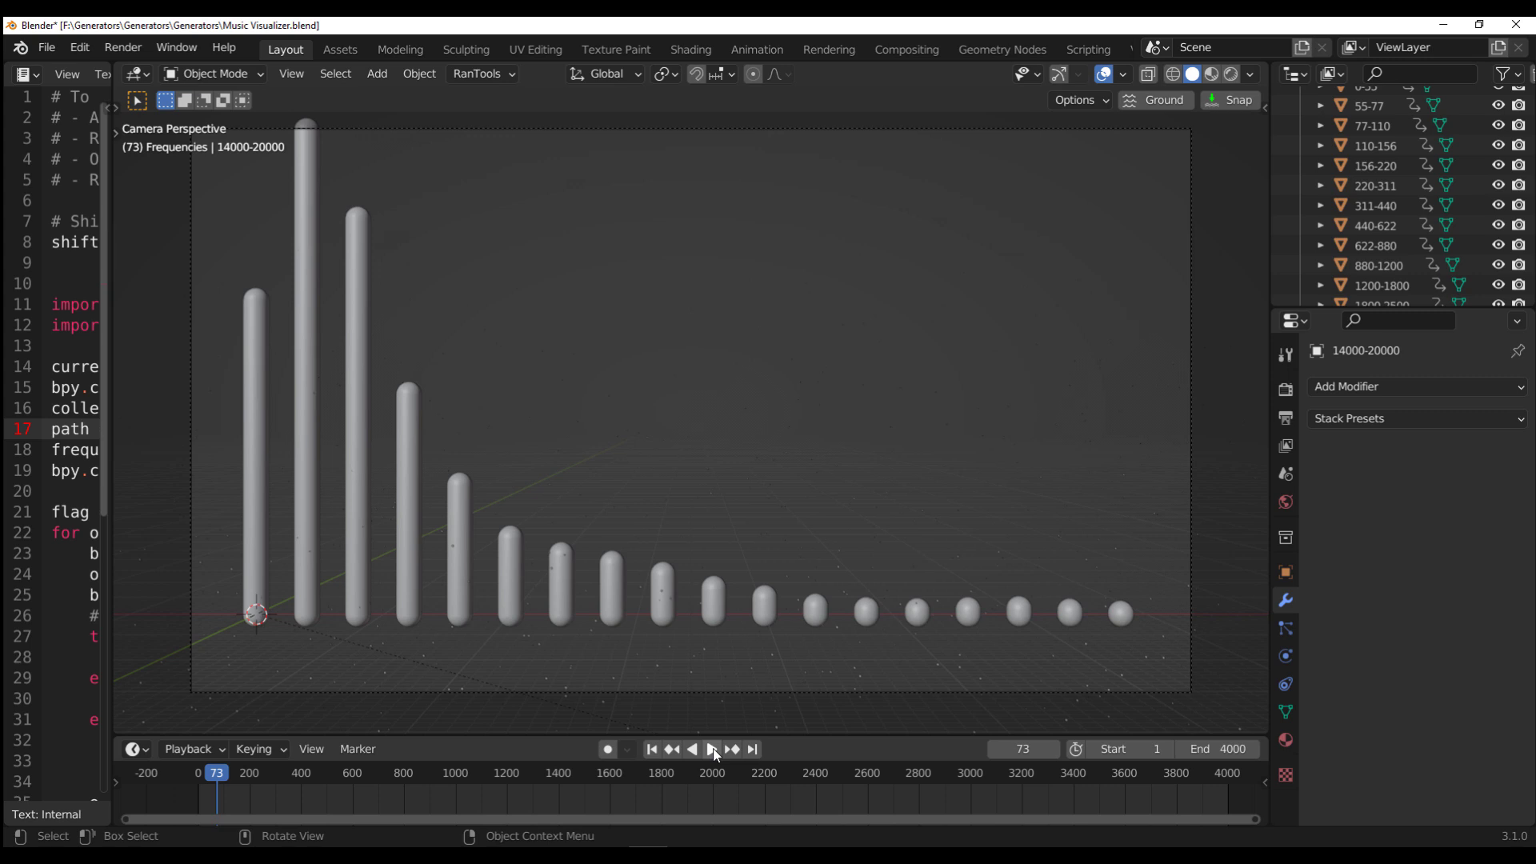
pyautogui.click(712, 749)
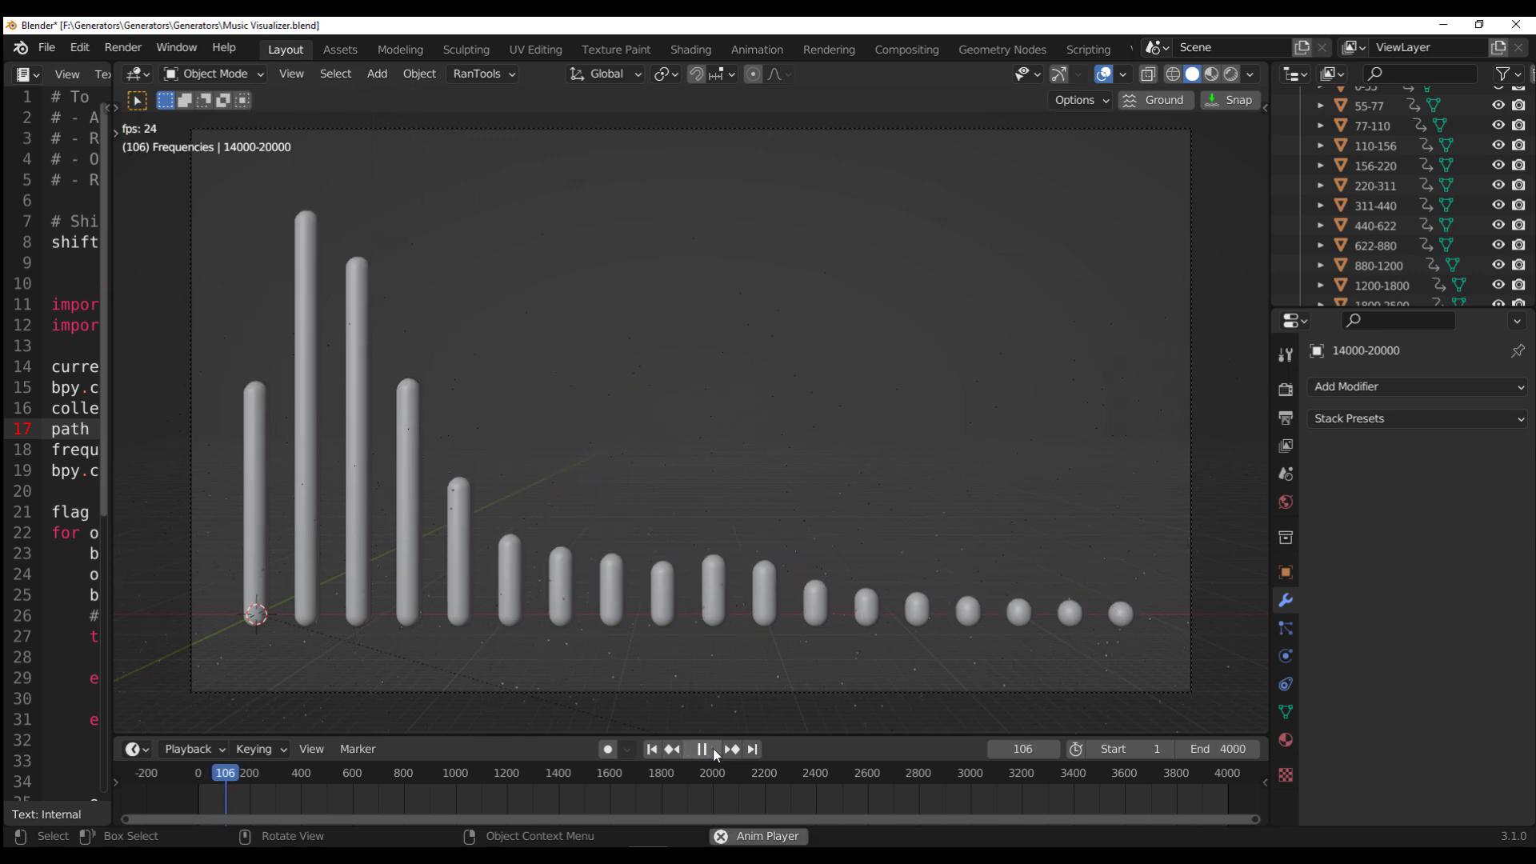
# Step: Switch the viewport to rendered shading during playback and pause the animation
pyautogui.click(1231, 75)
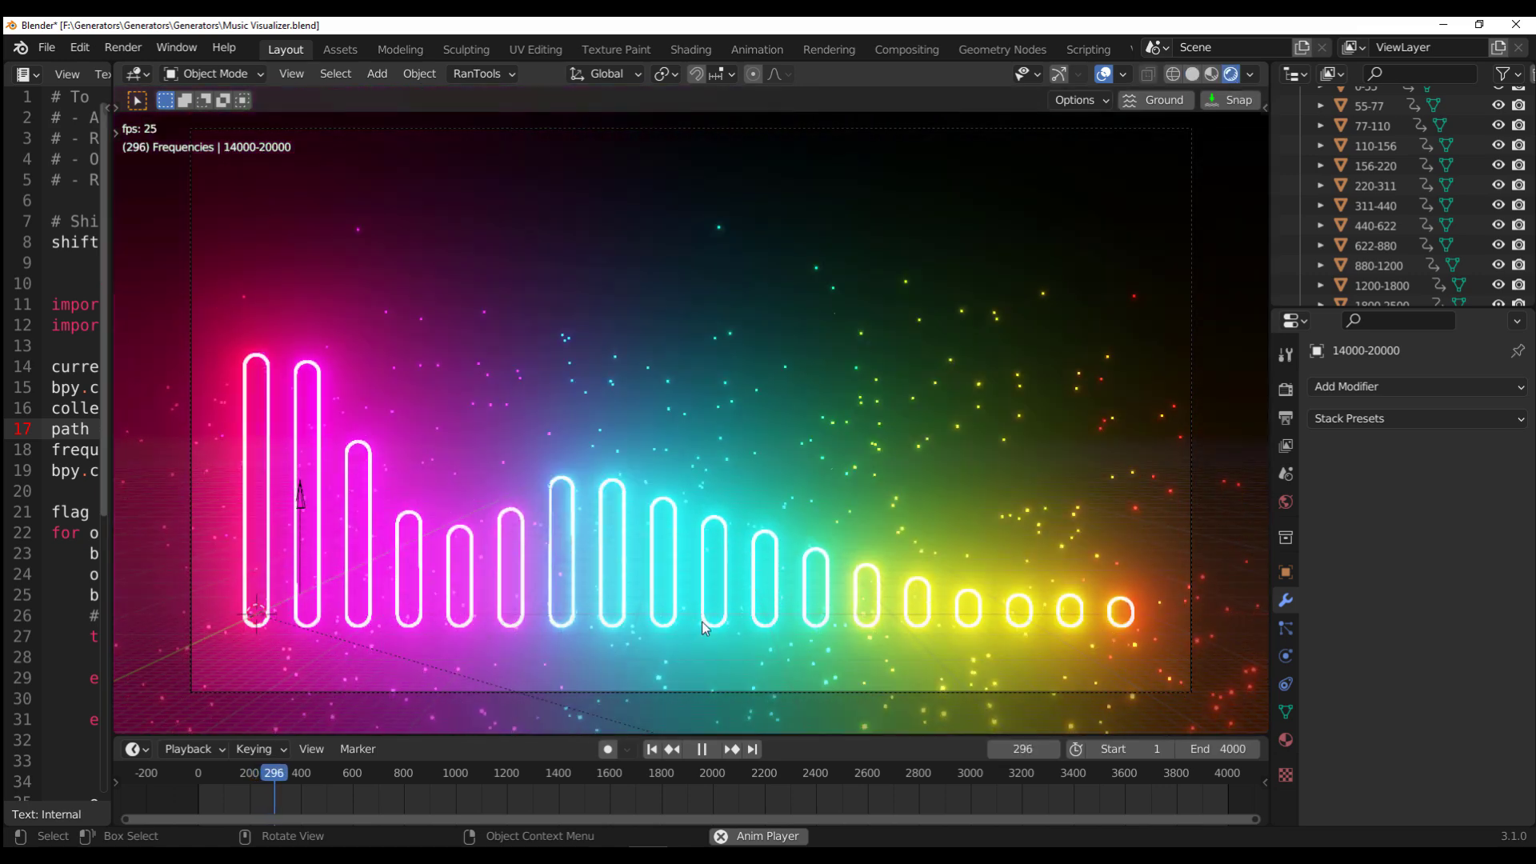
pyautogui.scroll(-2, 760, 555)
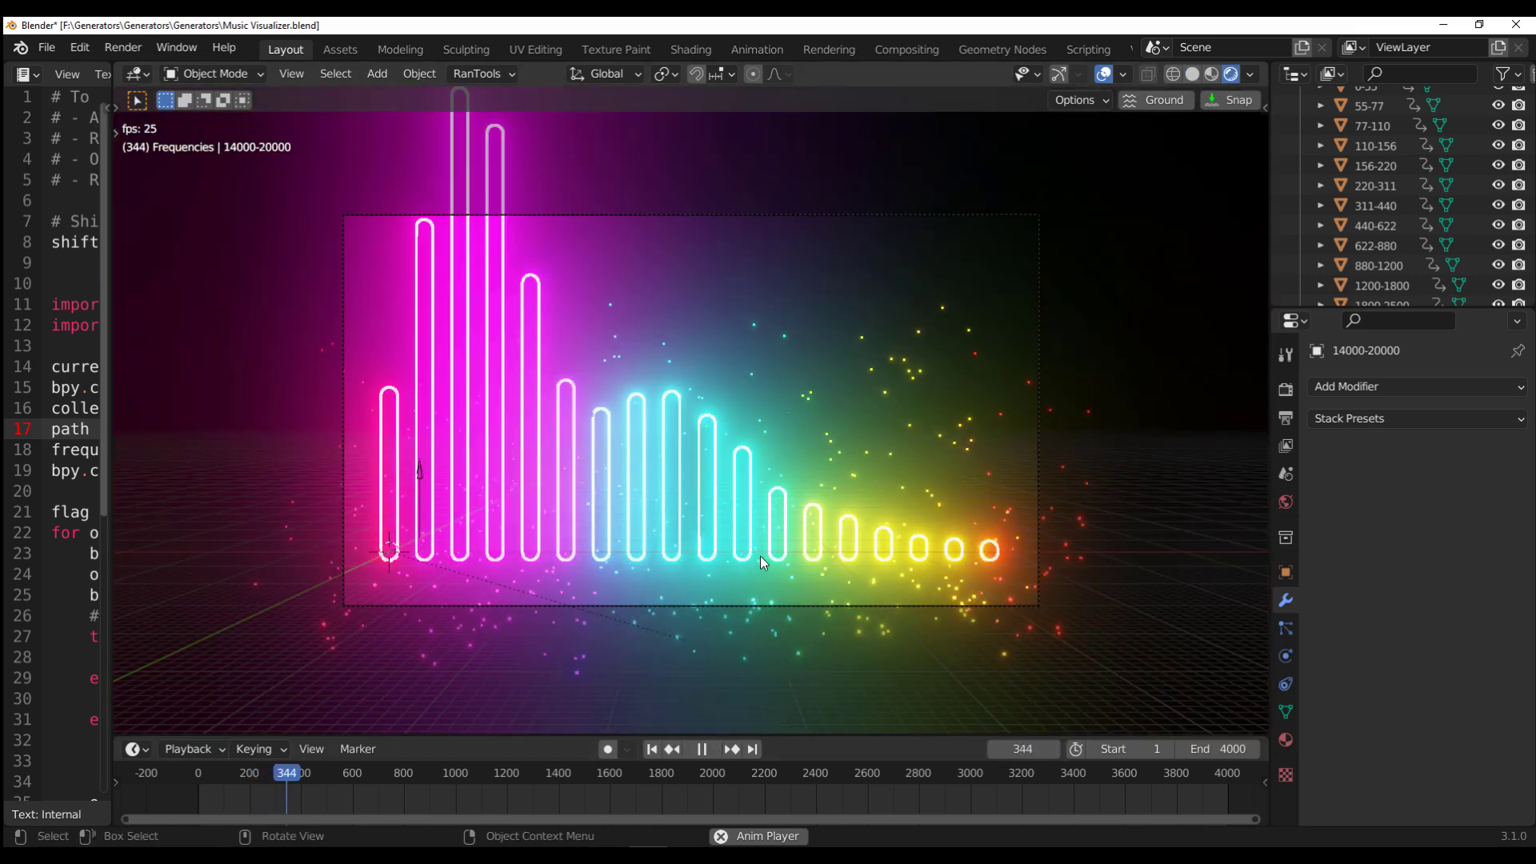
pyautogui.scroll(2, 760, 555)
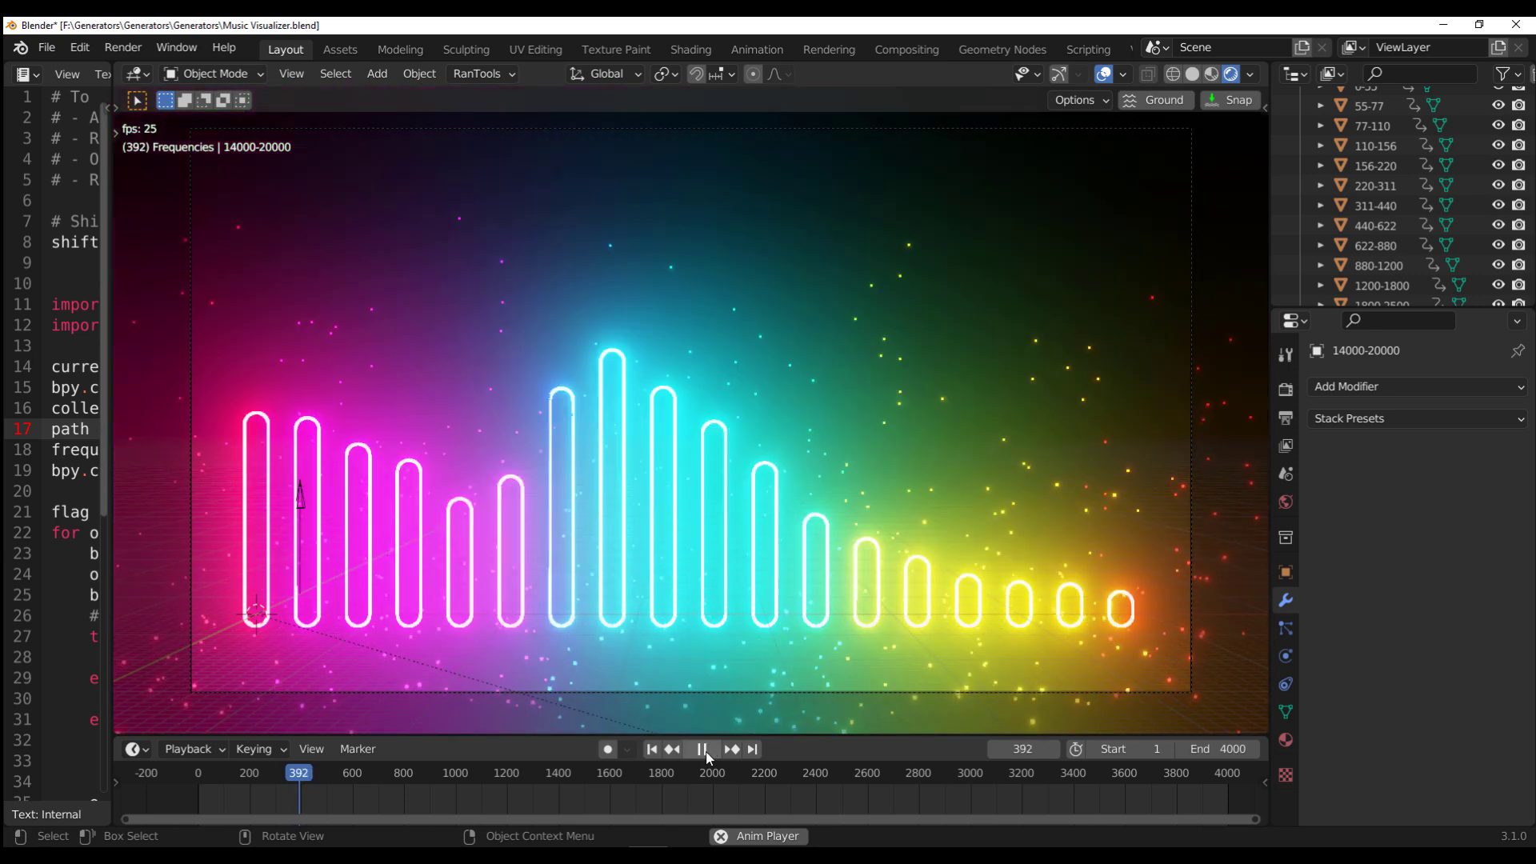
pyautogui.click(701, 748)
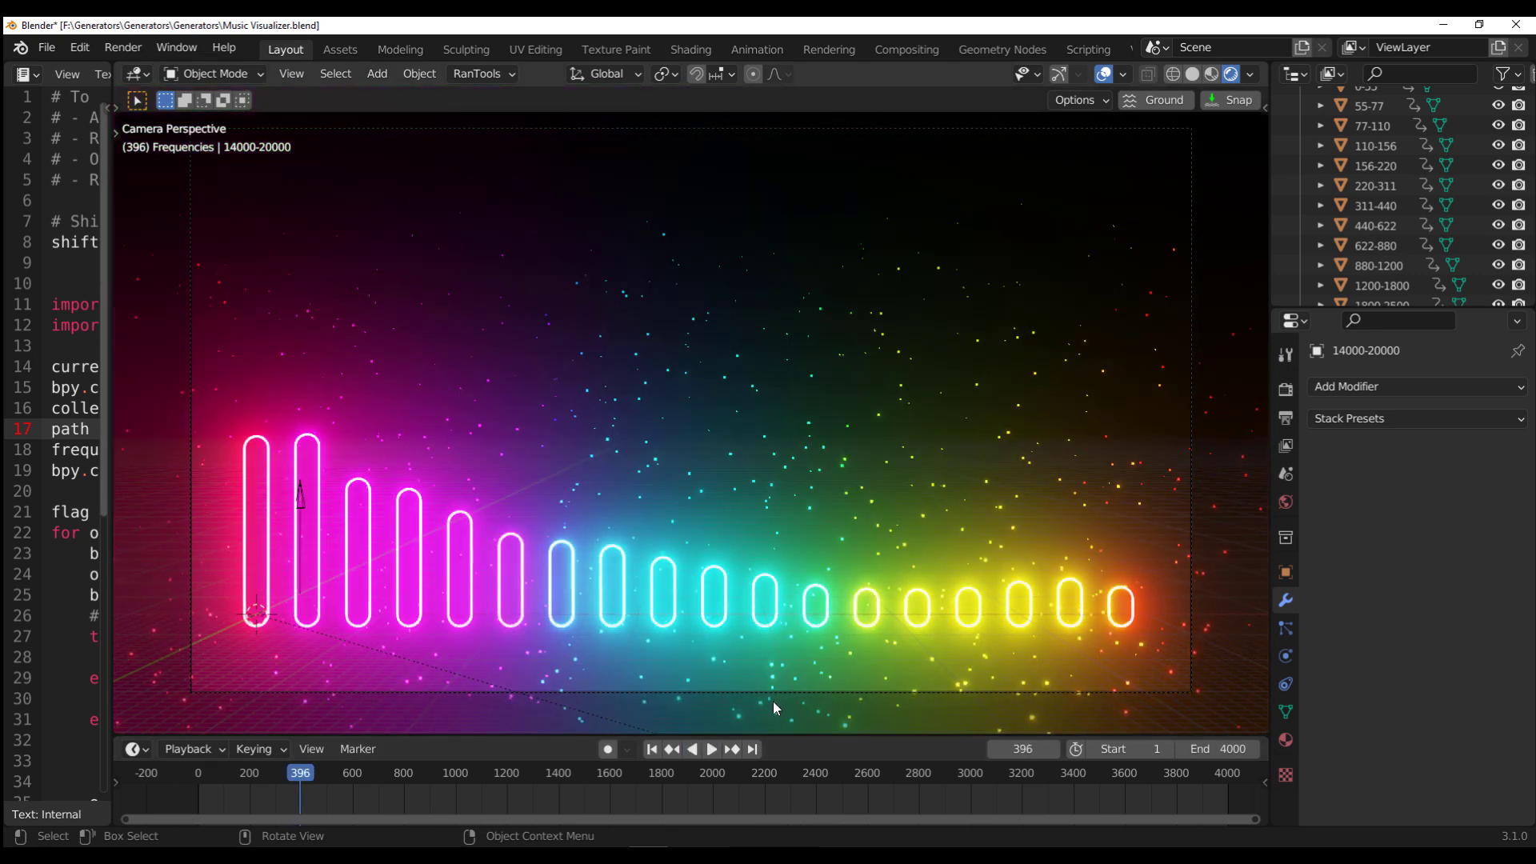
# Step: Set the Music Visualizer modifier's Height Multiplier to 53.76 and Distance to -0.01, and return to the first frame
pyautogui.click(775, 611)
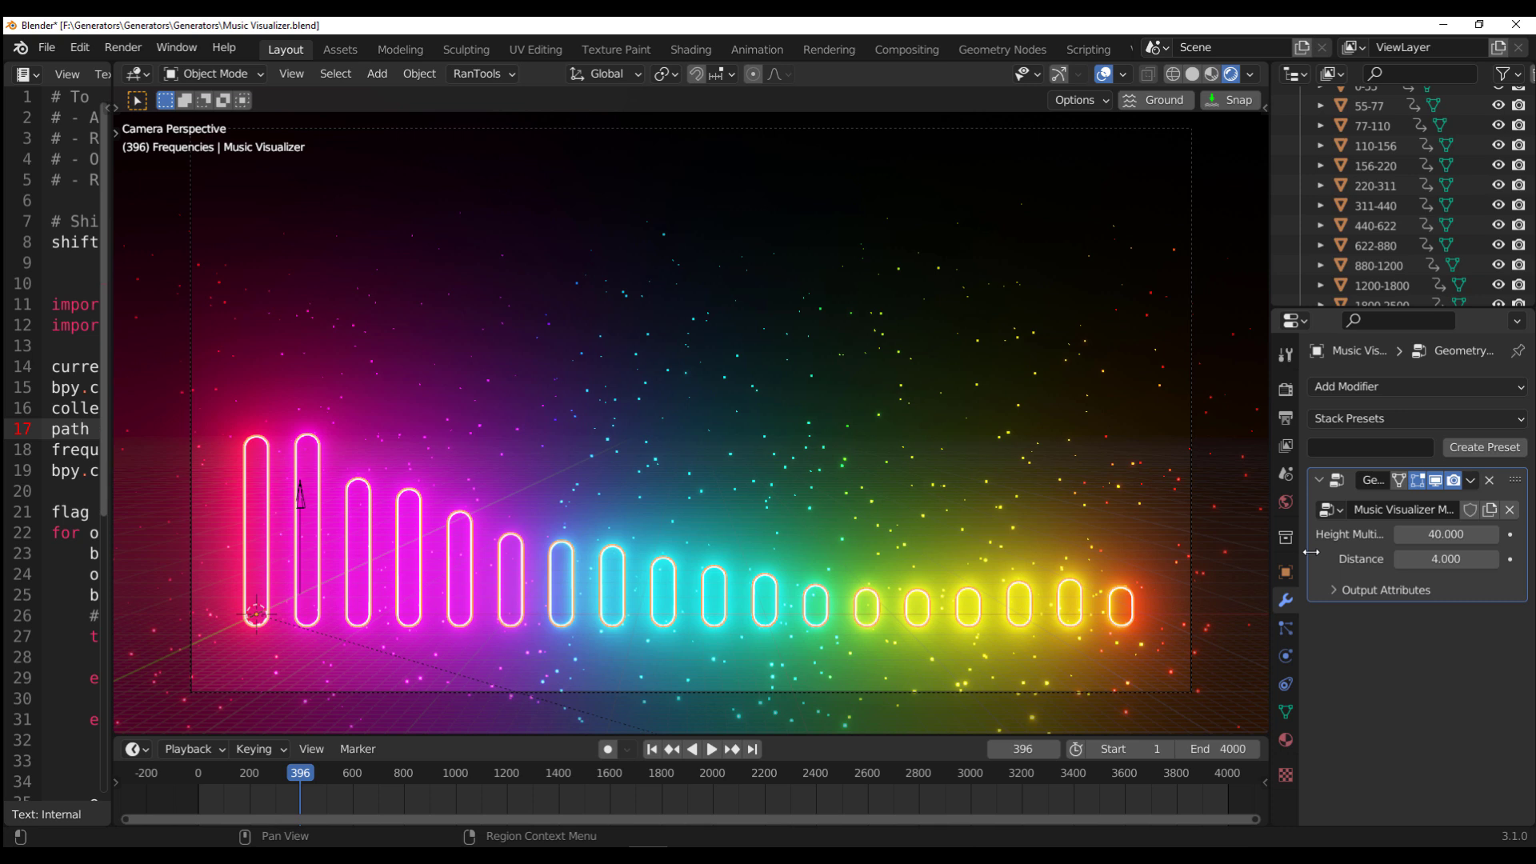
pyautogui.moveTo(1445, 533); pyautogui.dragTo(1397, 559)
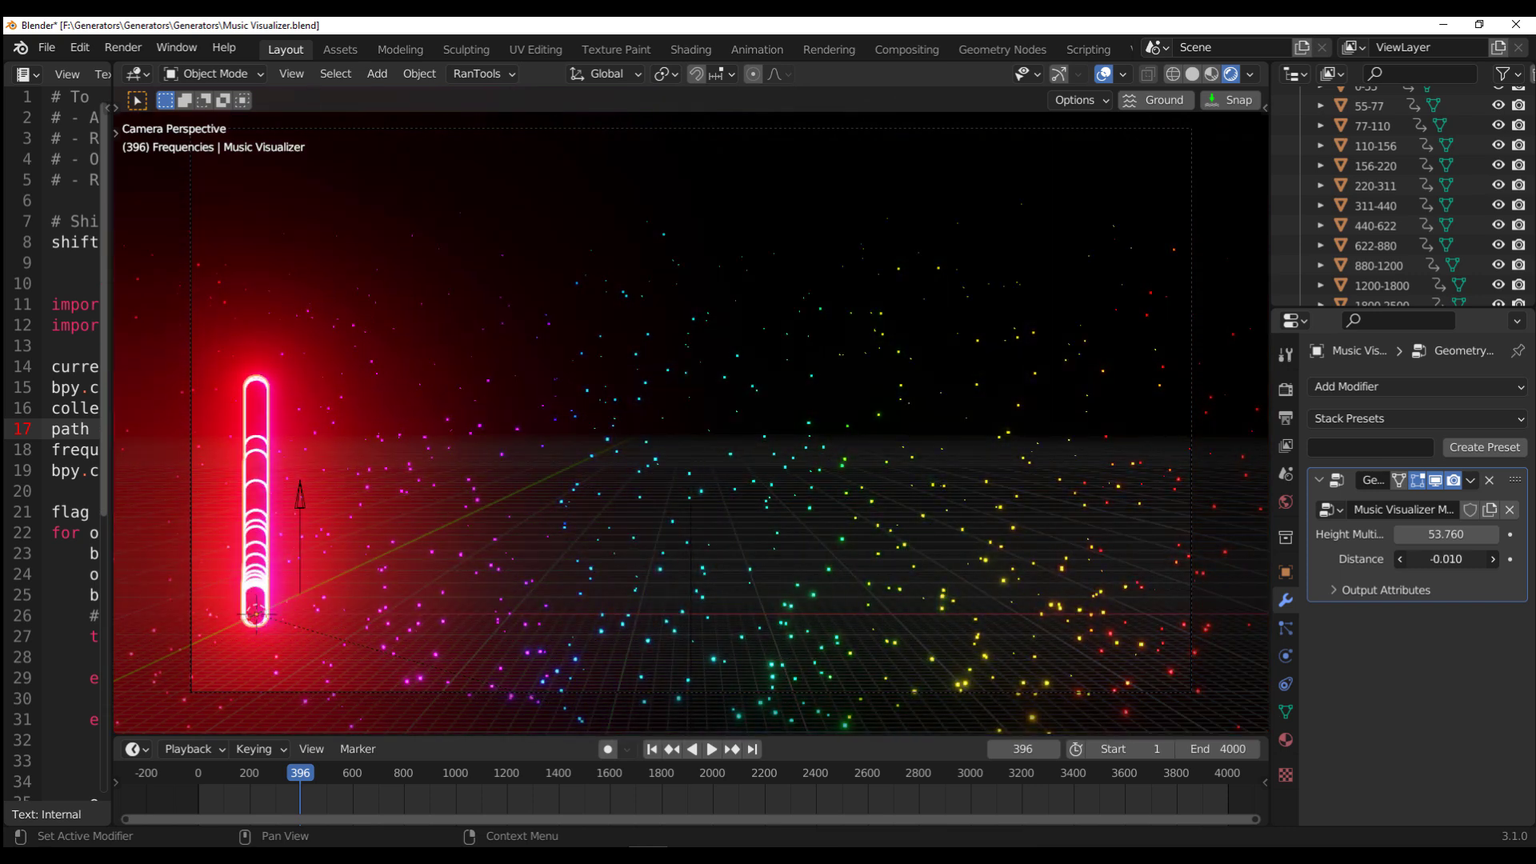
pyautogui.click(652, 749)
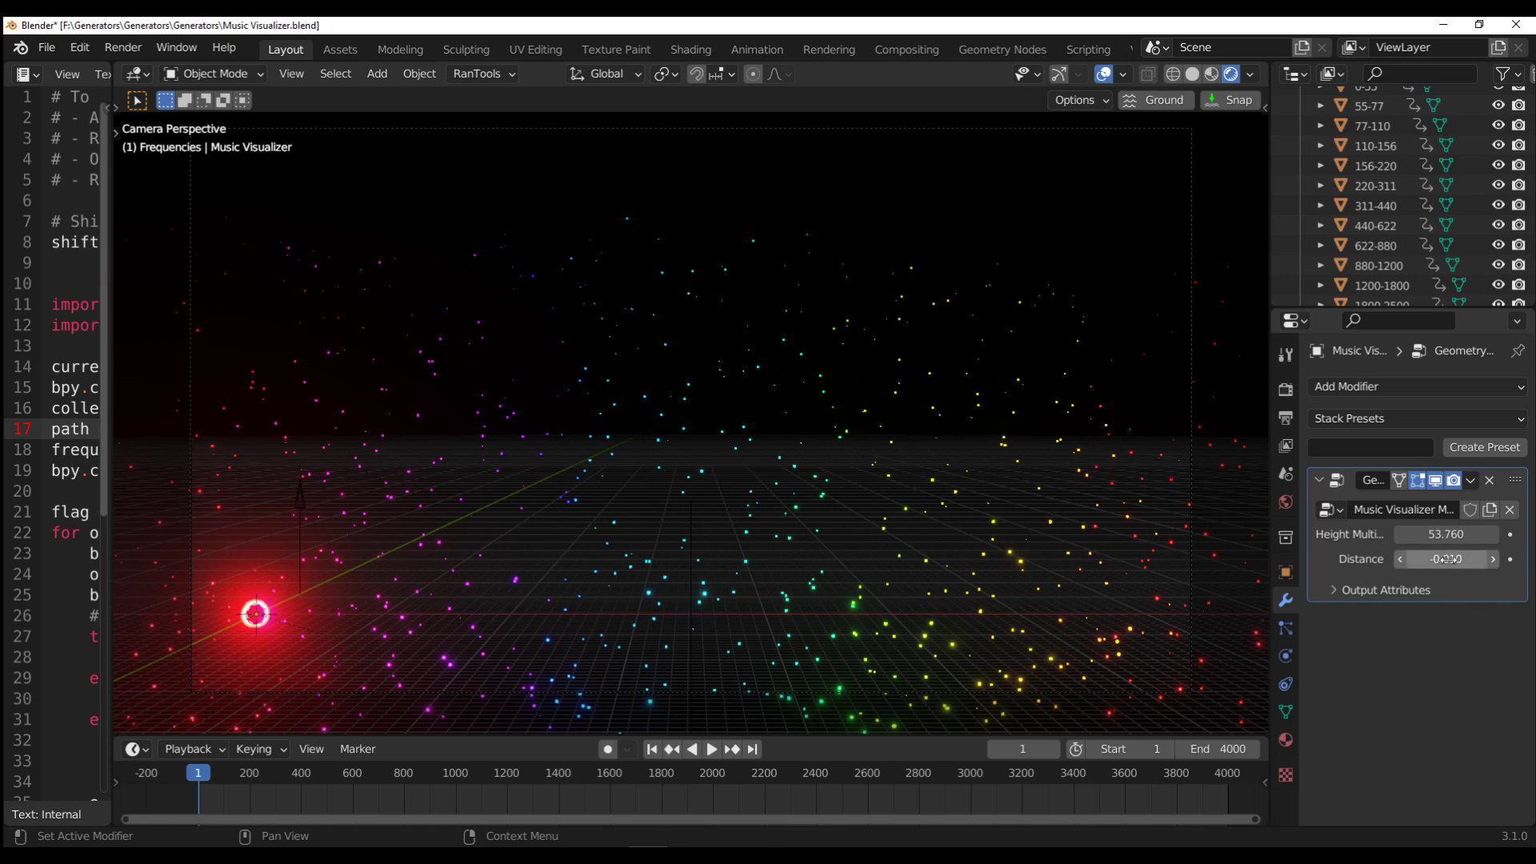
# Step: Set the Music Visualizer modifier's Distance to 0 and insert a keyframe for it on frame 1
pyautogui.moveTo(1449, 558); pyautogui.dragTo(1450, 558)
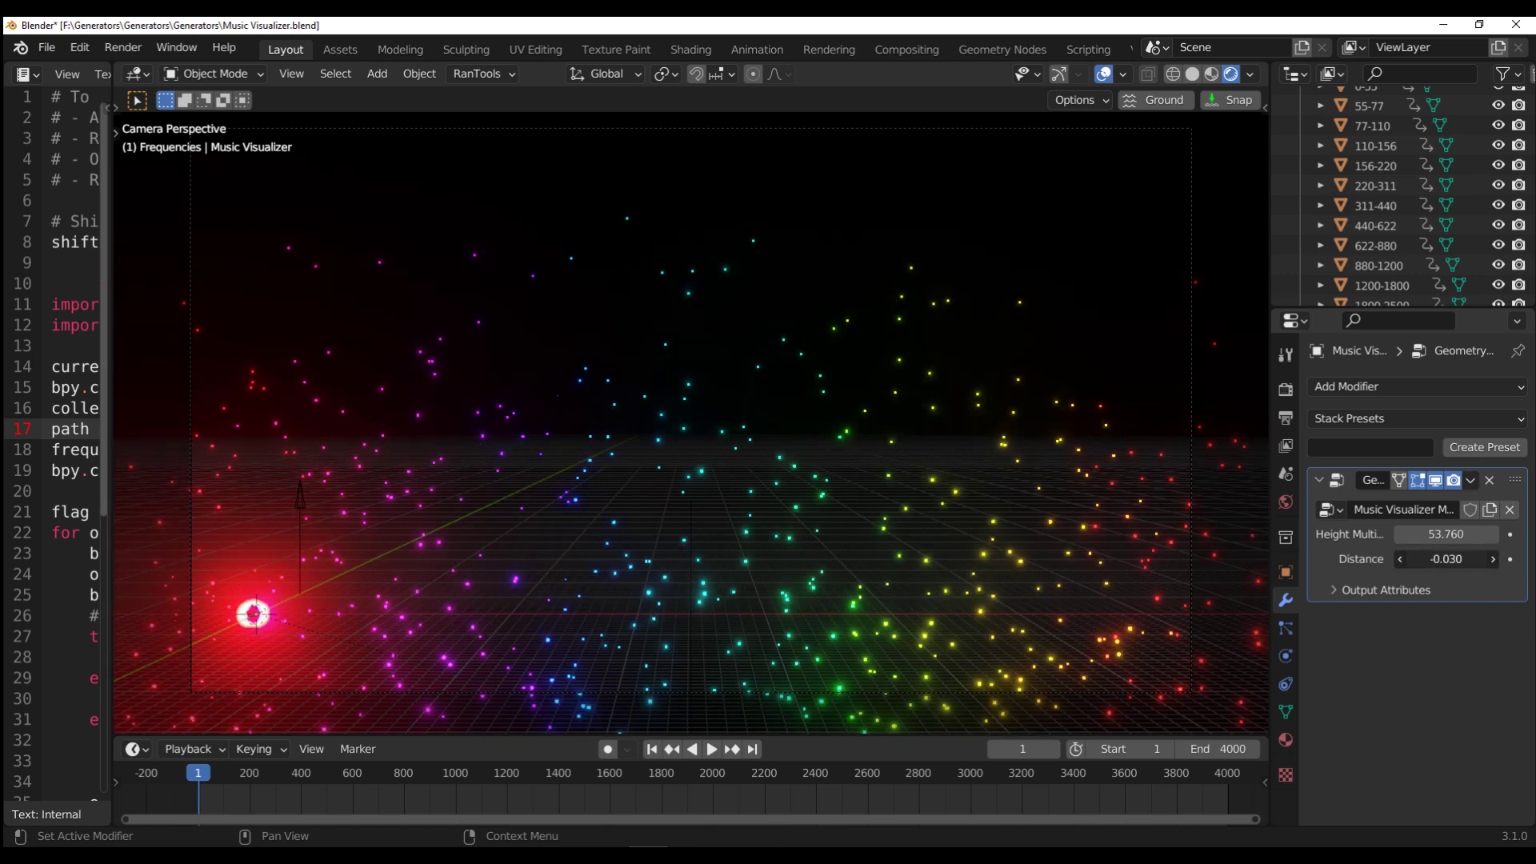
pyautogui.rightClick(1458, 561)
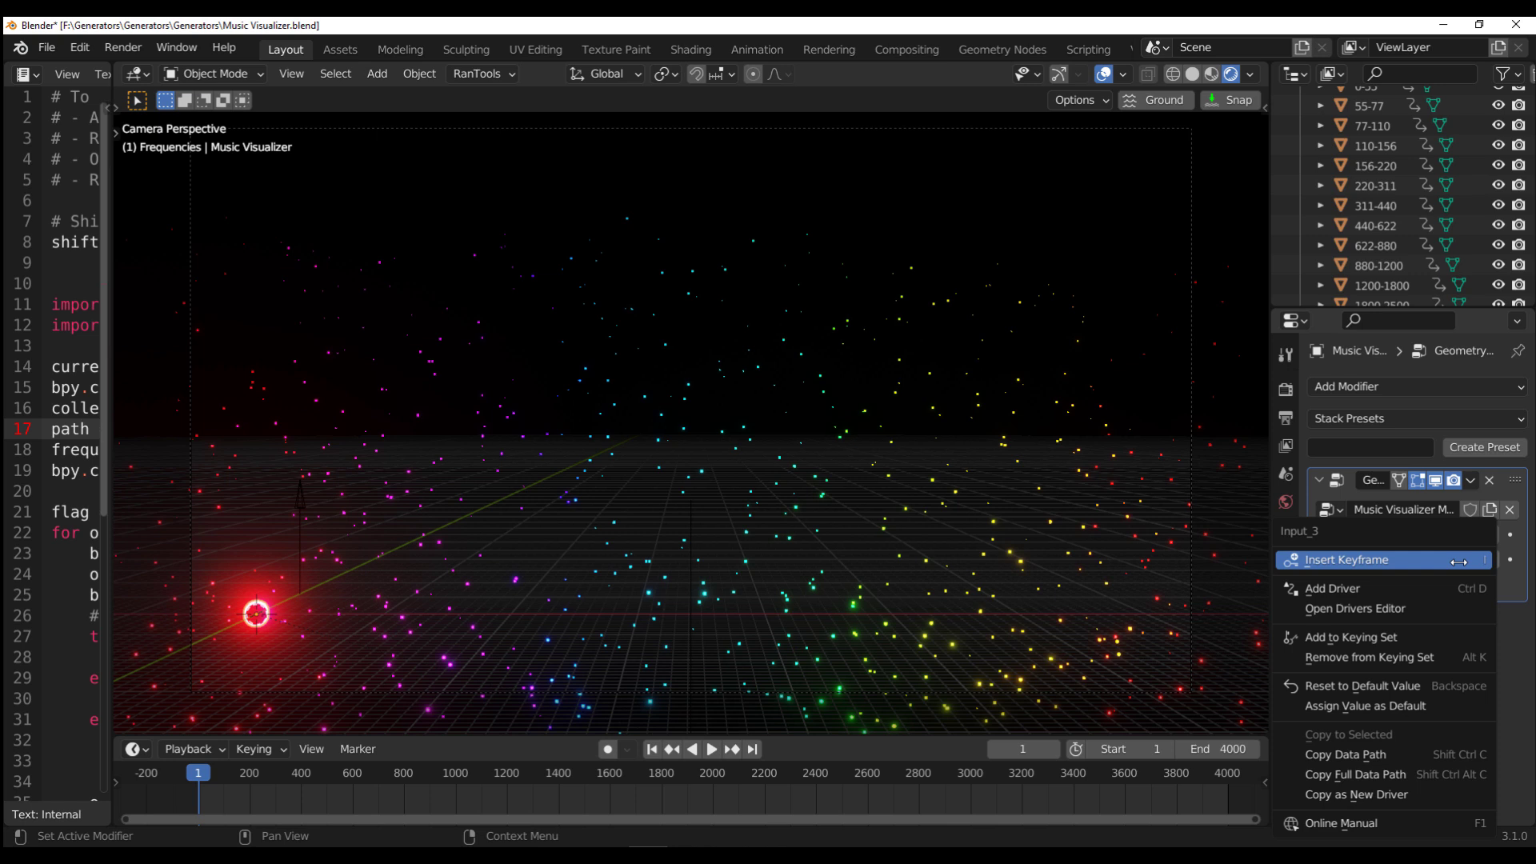
pyautogui.click(1451, 560)
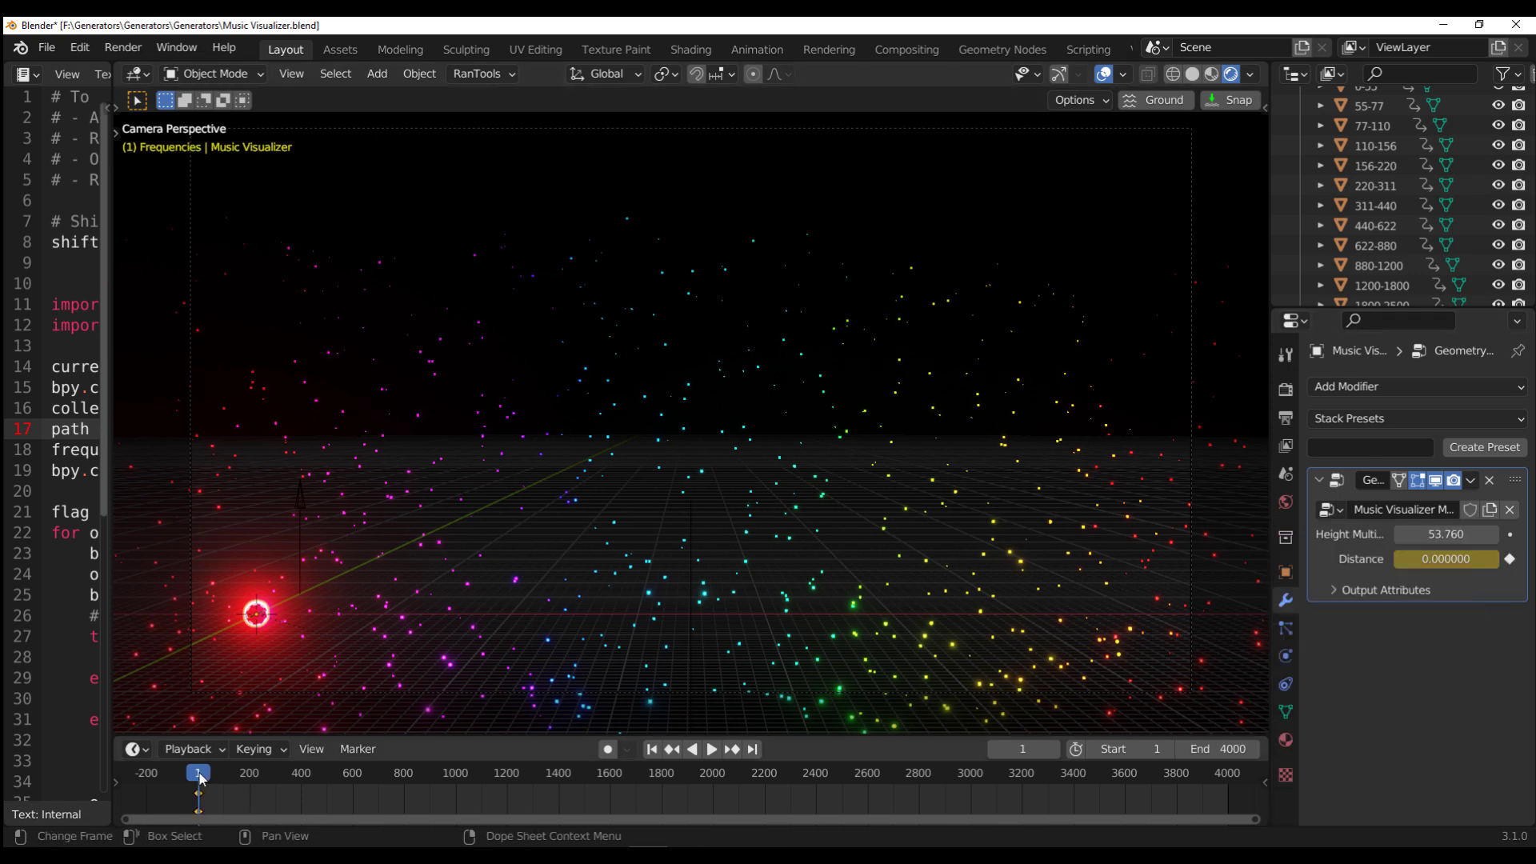
# Step: Go to frame 79, set the modifier's Distance to 4.24, and keyframe it there
pyautogui.moveTo(200, 780); pyautogui.dragTo(248, 780)
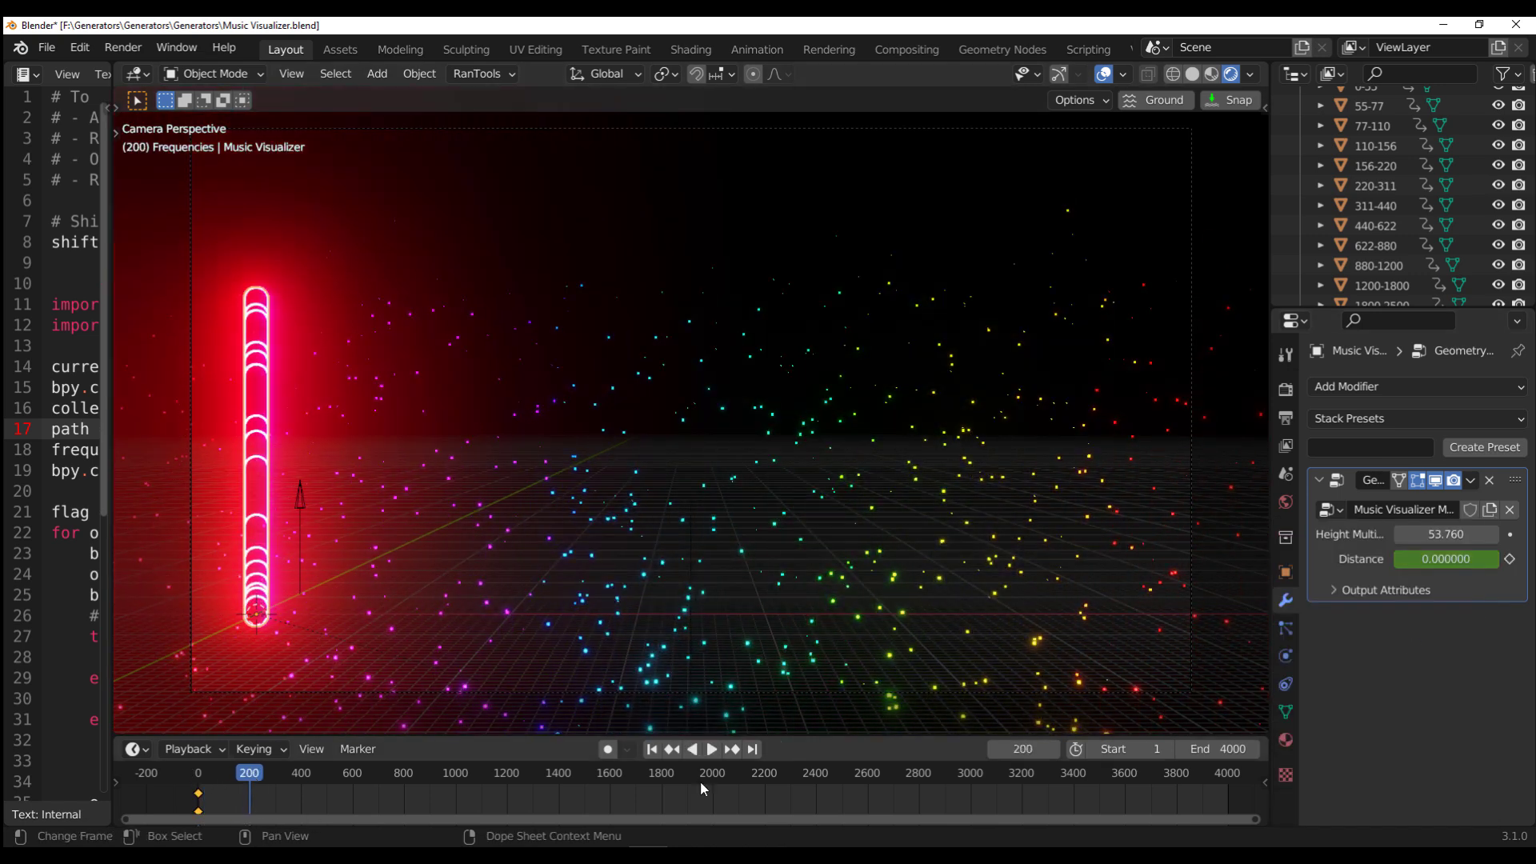
pyautogui.click(255, 780)
pyautogui.press('space')
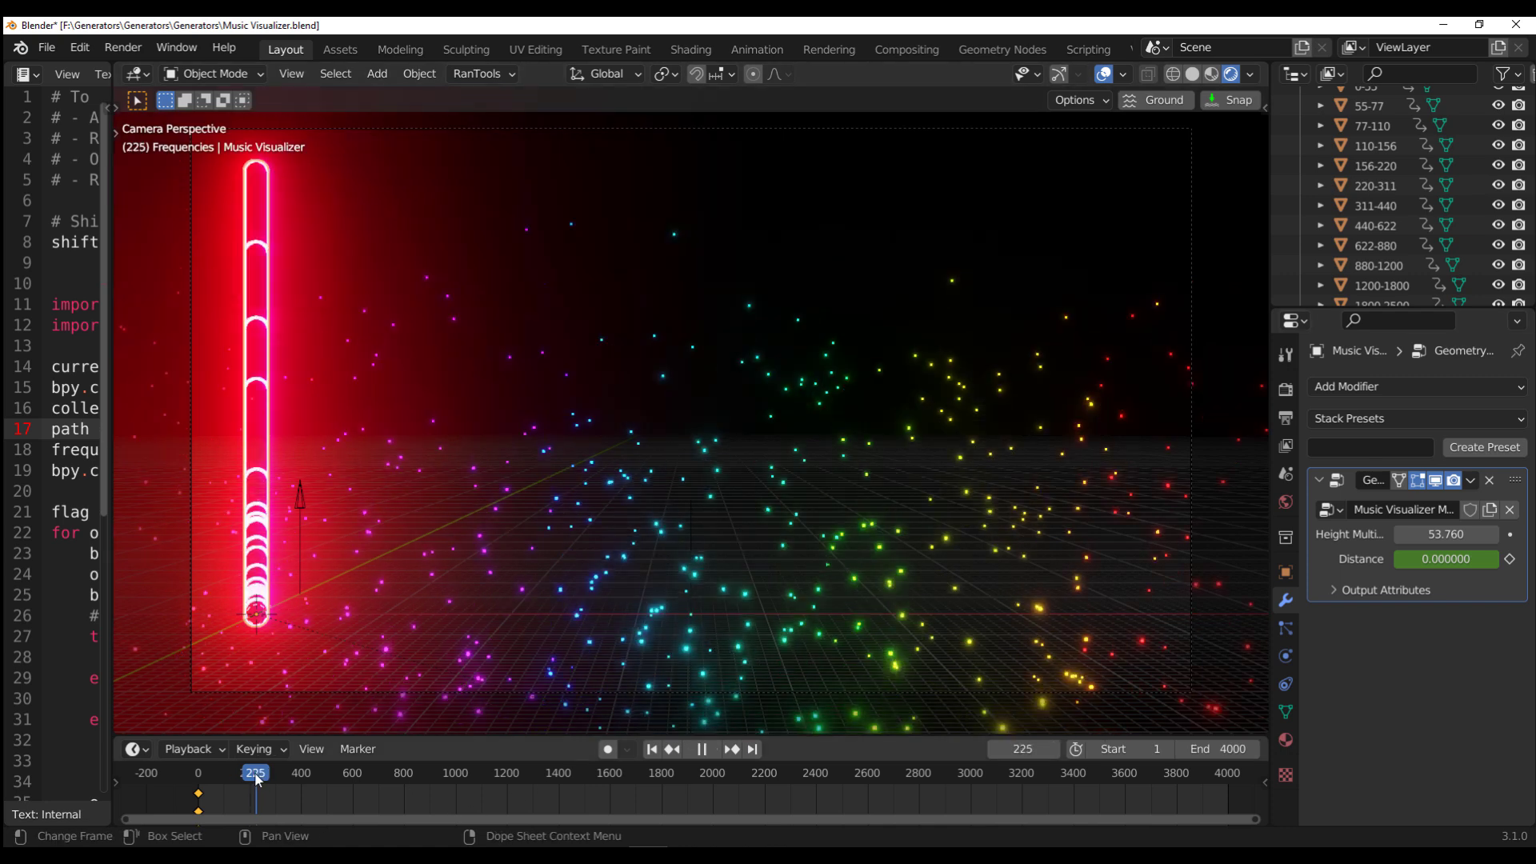
pyautogui.moveTo(256, 780); pyautogui.dragTo(218, 782)
pyautogui.press('space')
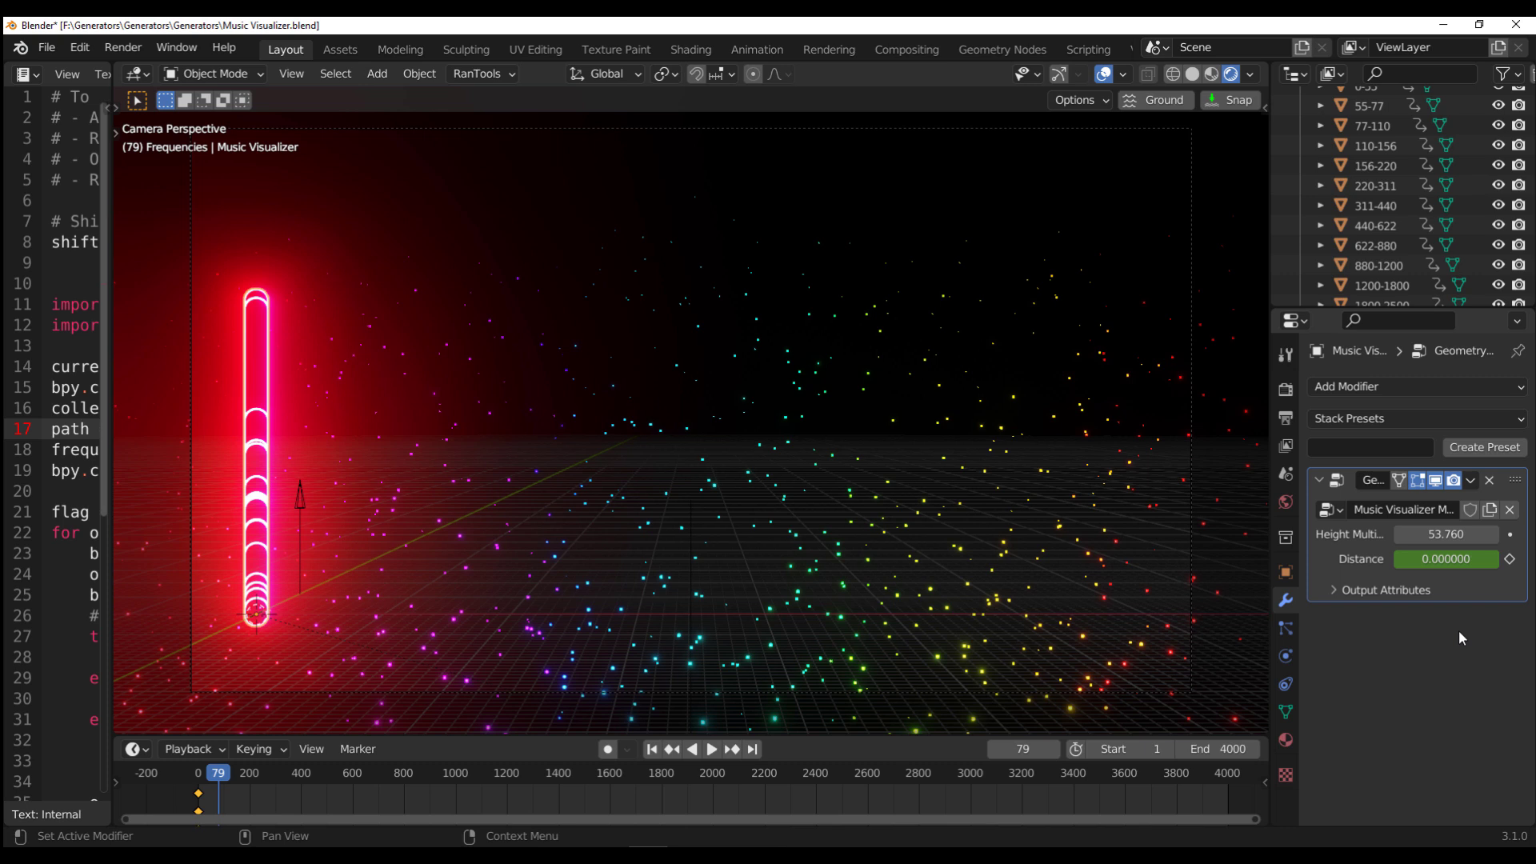
pyautogui.moveTo(1436, 560)
pyautogui.mouseDown()
pyautogui.moveTo(1464, 560)
pyautogui.moveTo(1432, 560)
pyautogui.moveTo(1446, 560)
pyautogui.mouseUp()
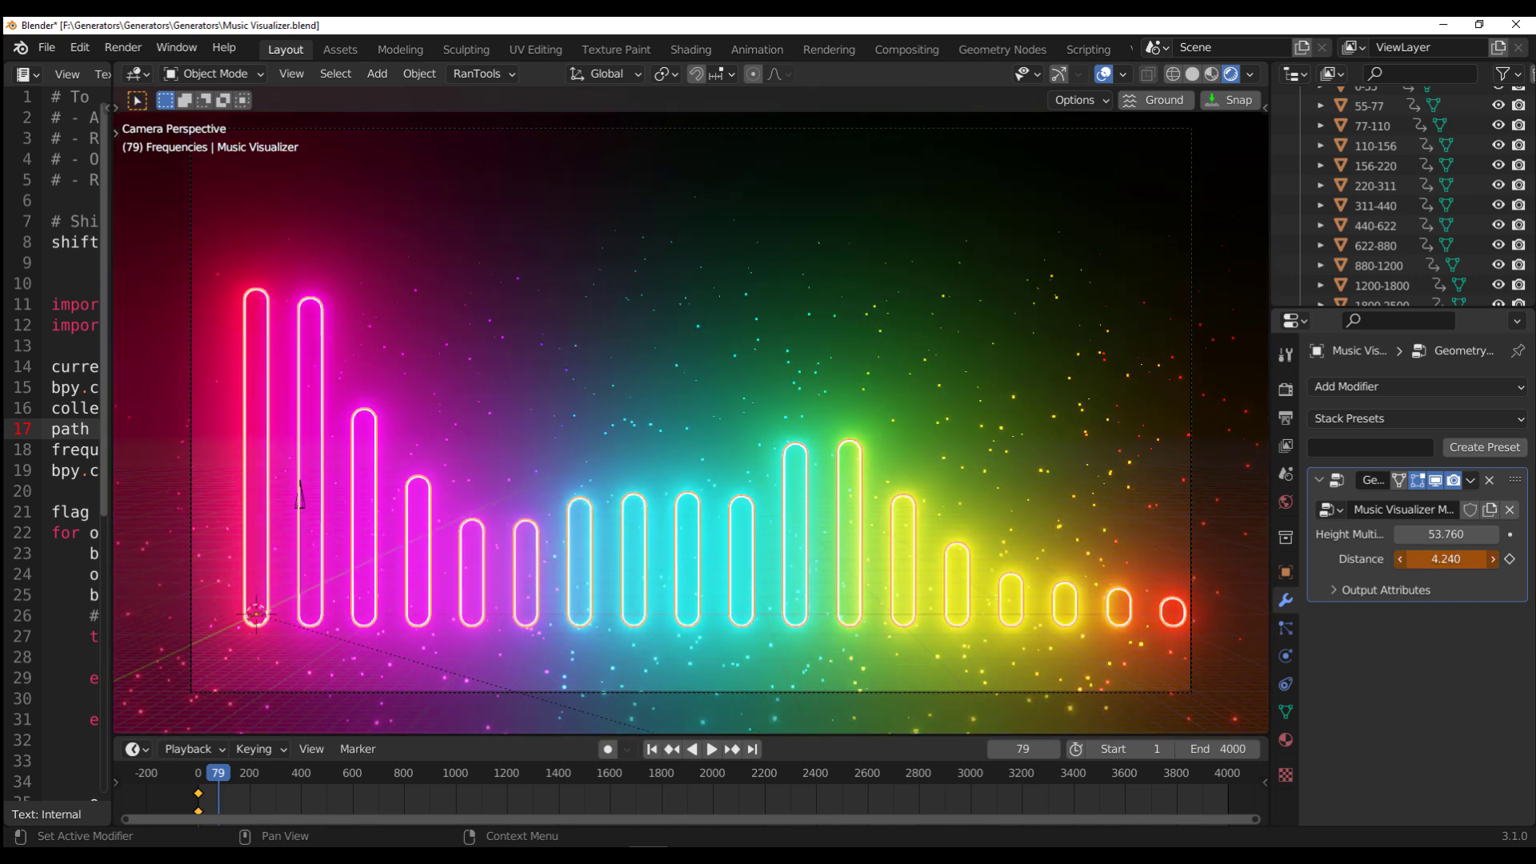
pyautogui.click(1509, 559)
pyautogui.rightClick(1411, 559)
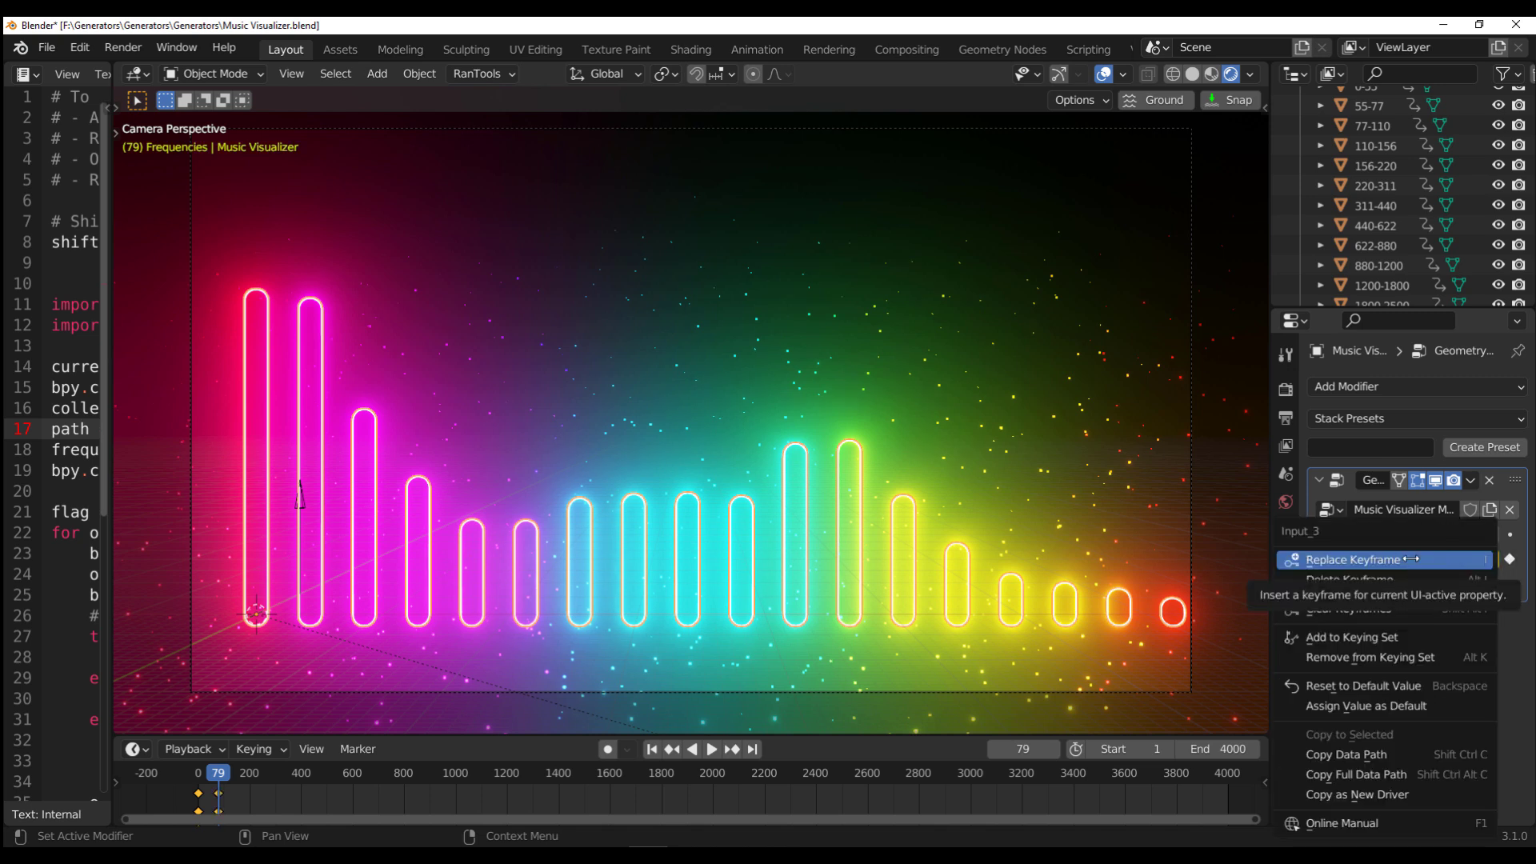
# Step: Play the animation from the first frame to preview the bars spreading apart, and pause it
pyautogui.click(652, 749)
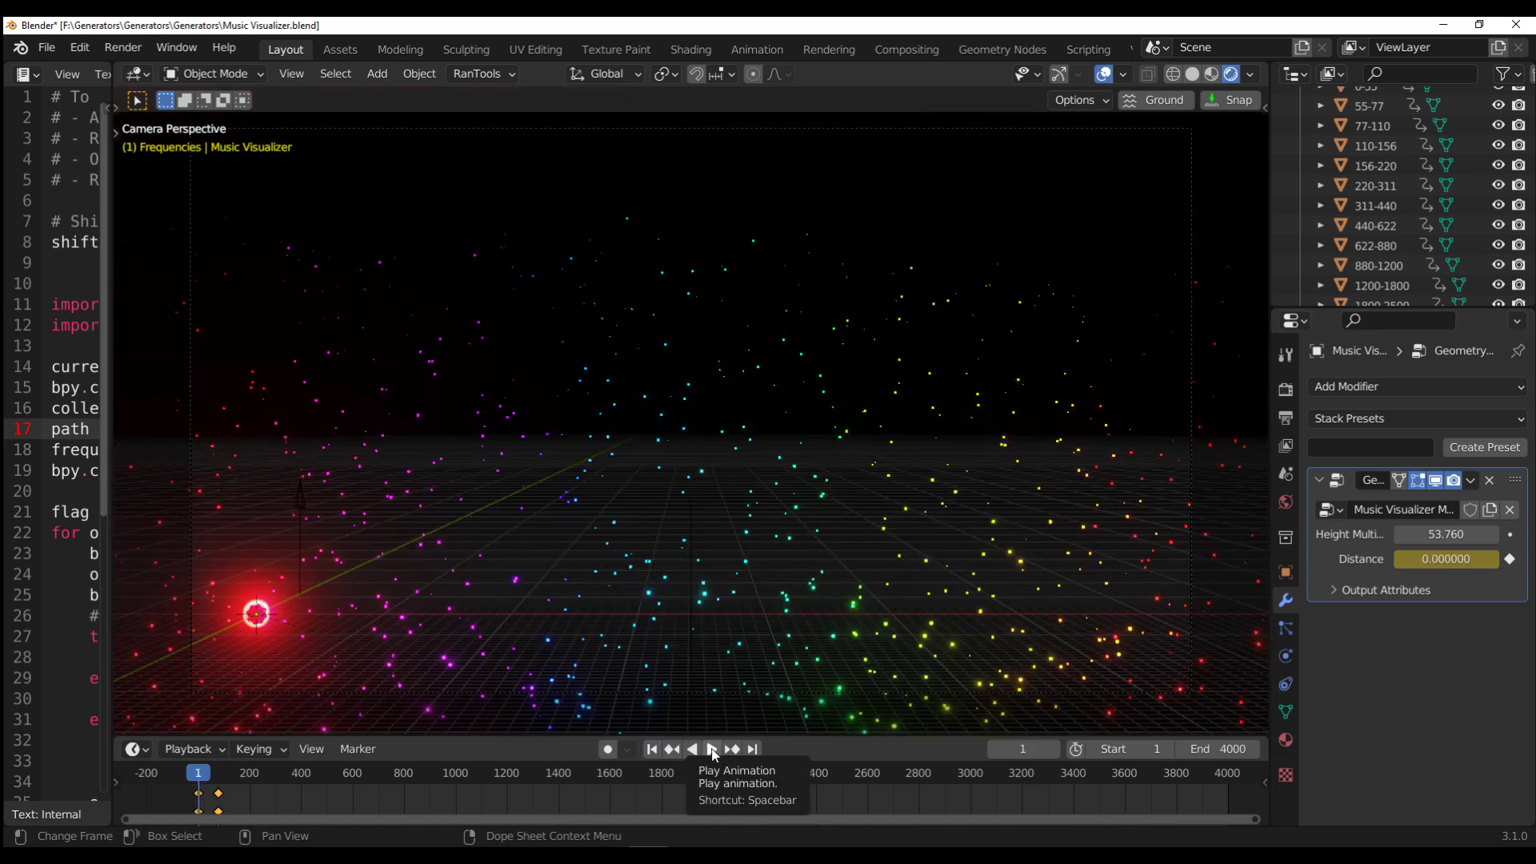
pyautogui.click(711, 750)
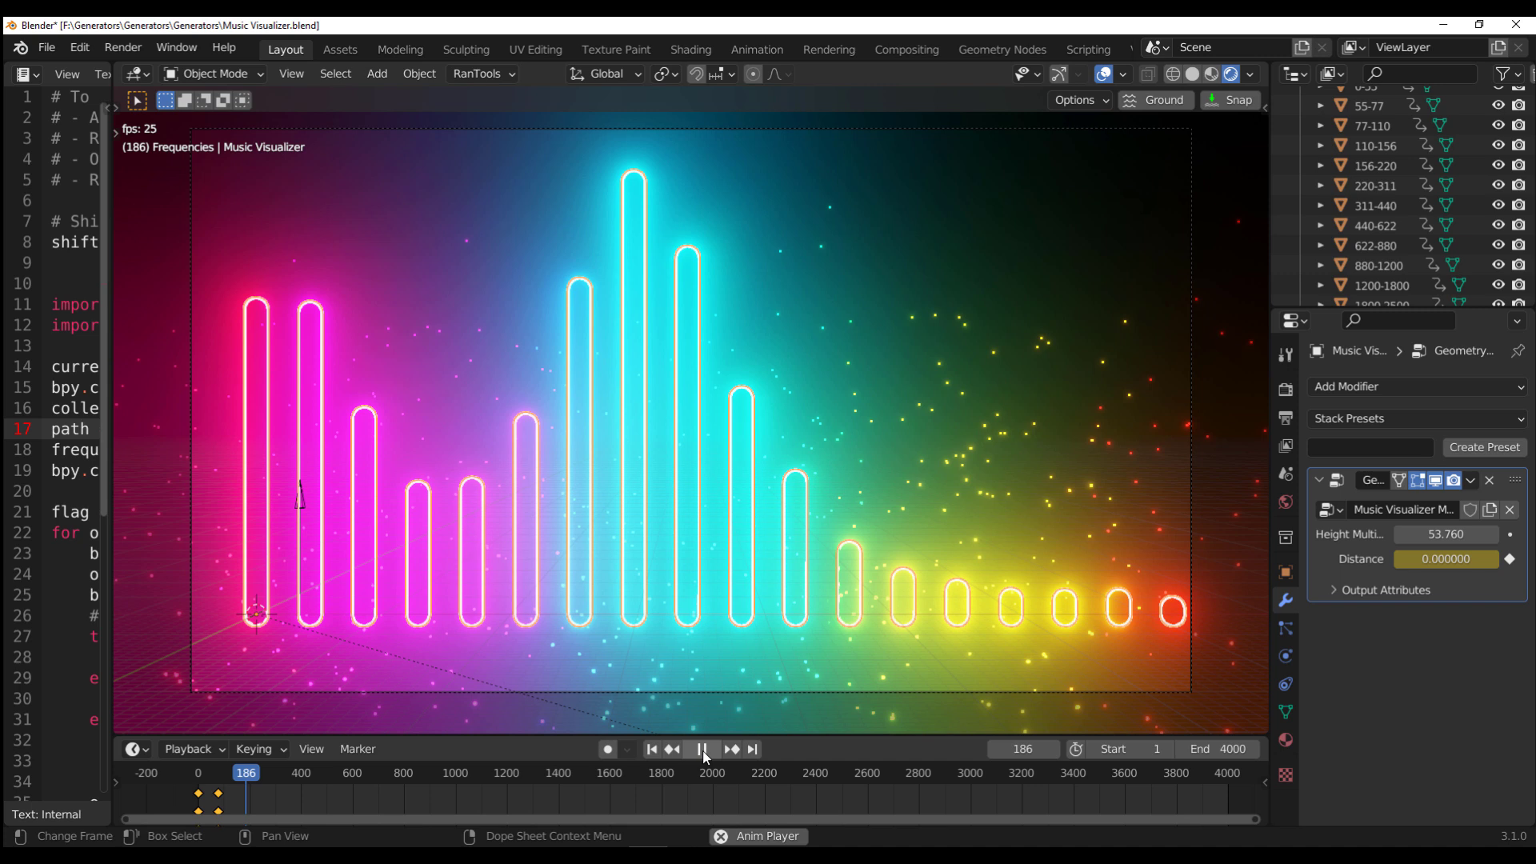
pyautogui.click(703, 750)
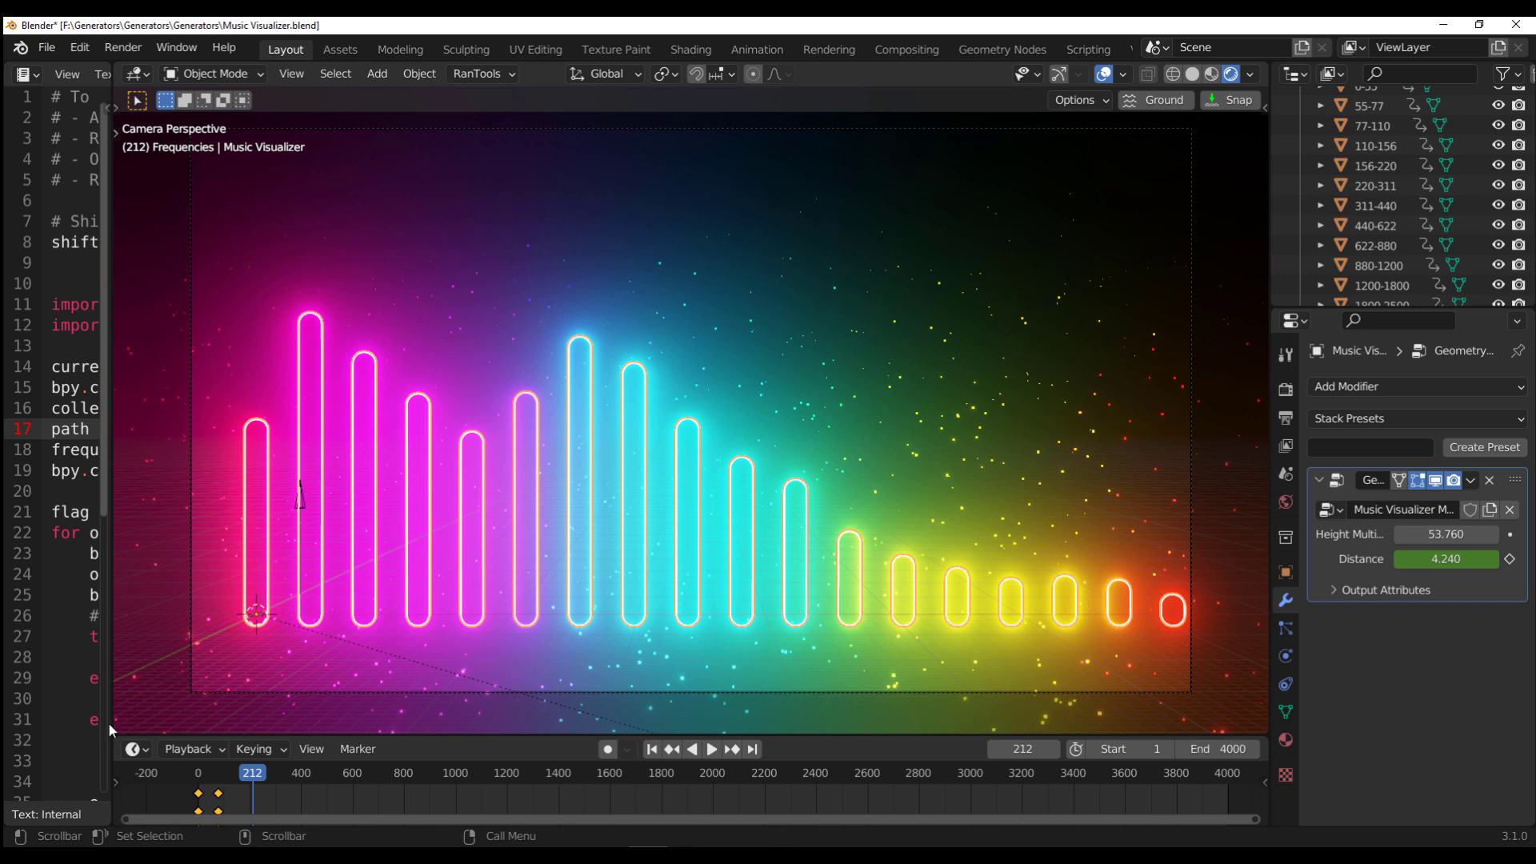
# Step: Widen the text editor, split it horizontally, and turn the lower half into a Shader Editor
pyautogui.moveTo(109, 720); pyautogui.dragTo(564, 700)
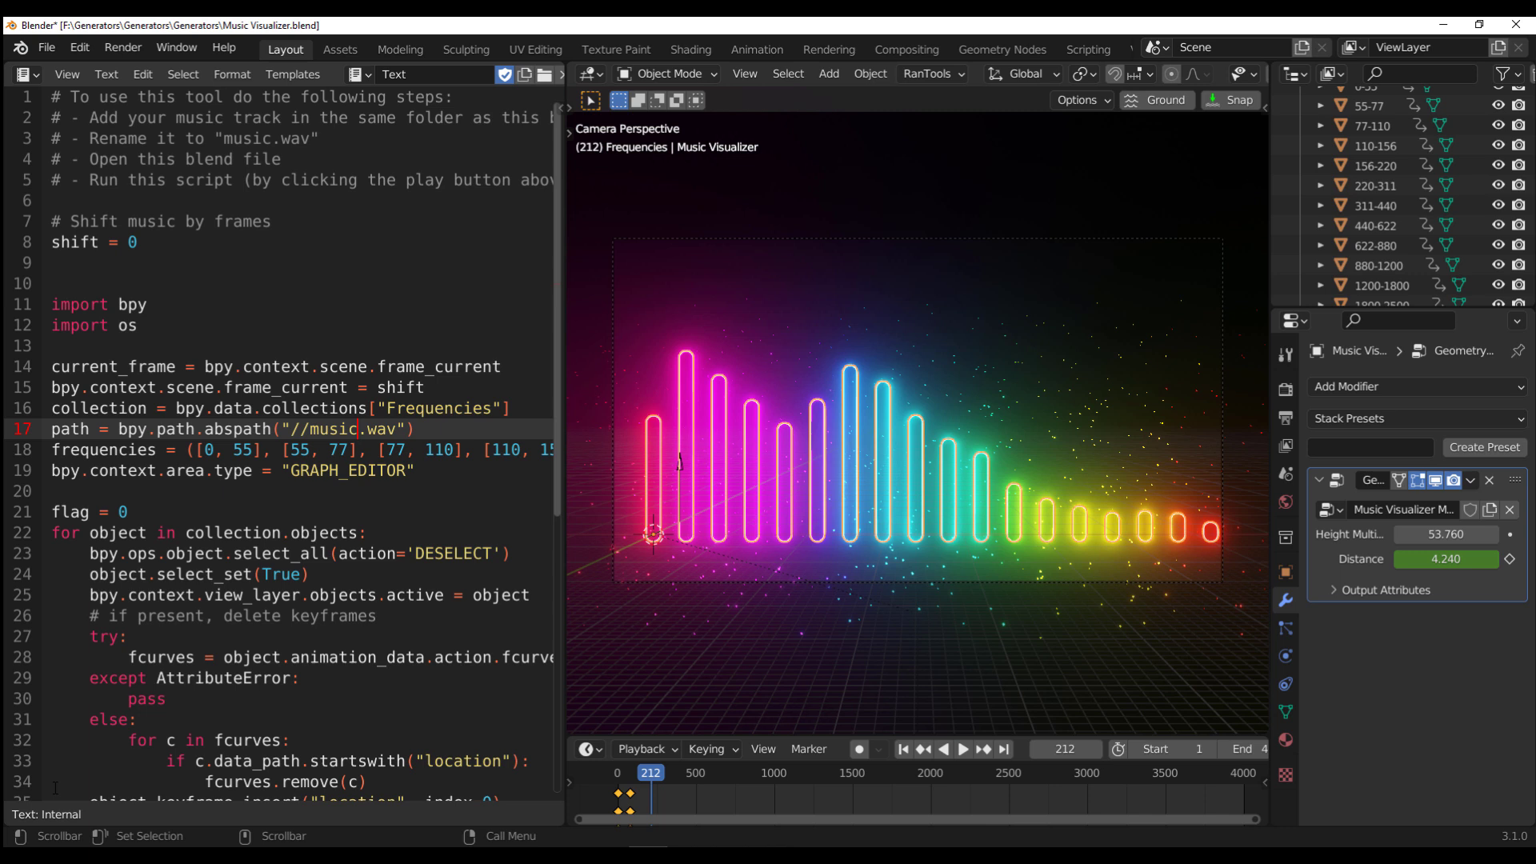
pyautogui.moveTo(6, 823); pyautogui.dragTo(49, 515)
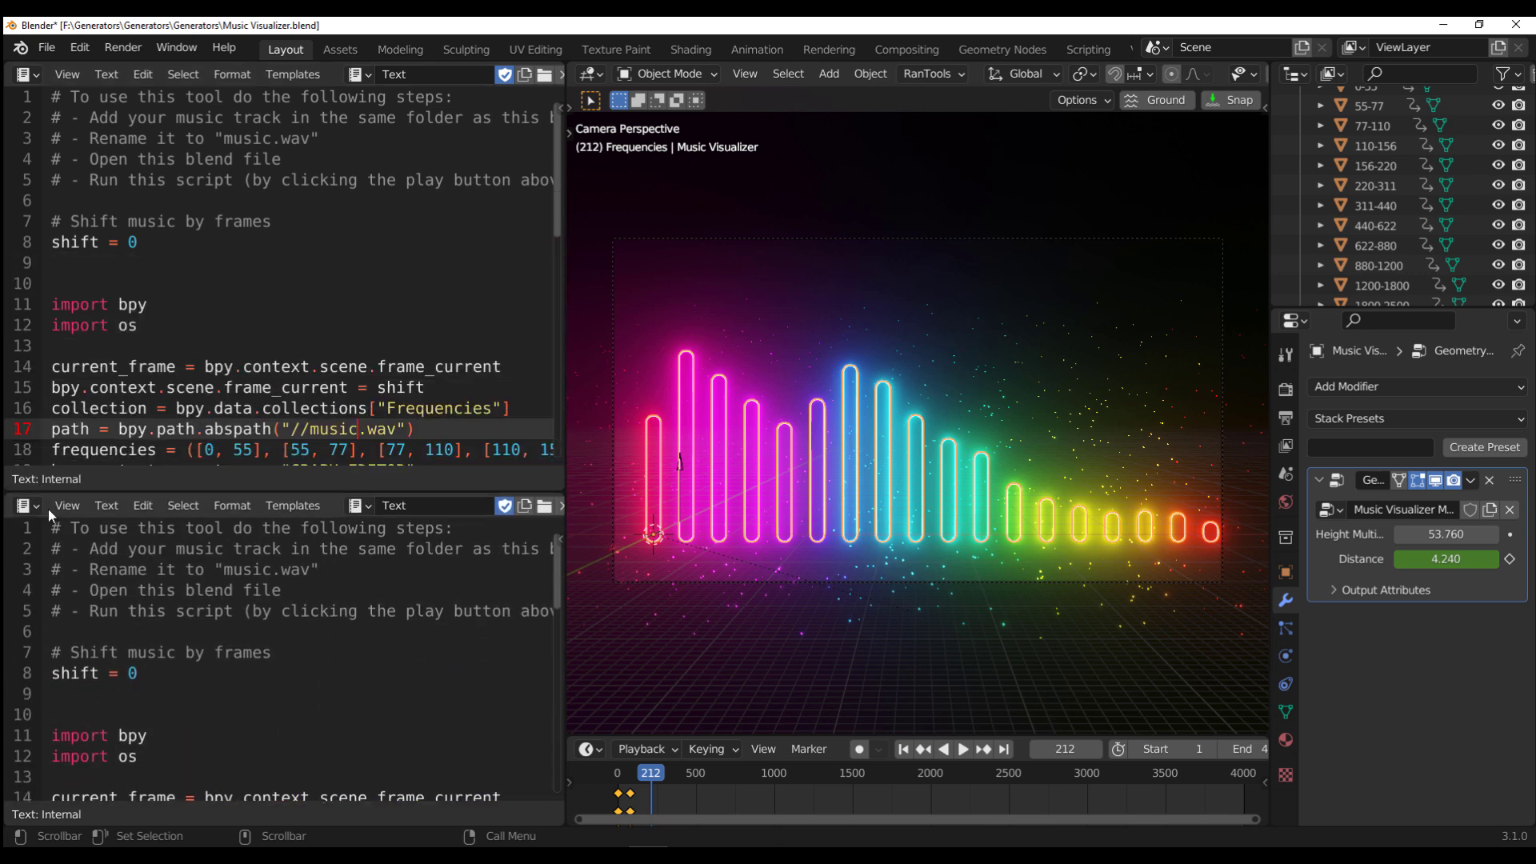
pyautogui.click(26, 508)
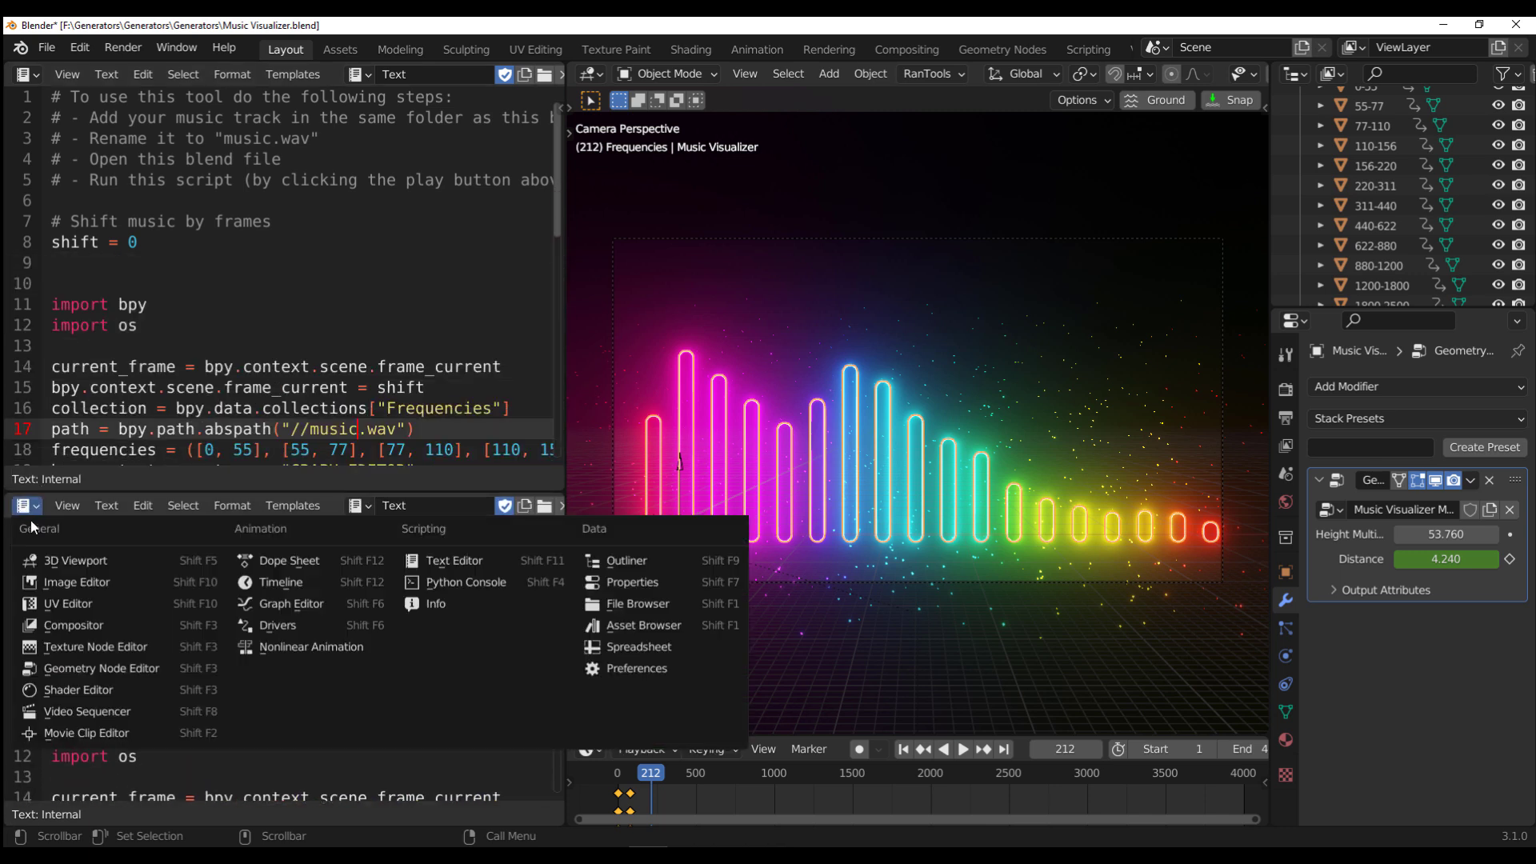
pyautogui.click(91, 688)
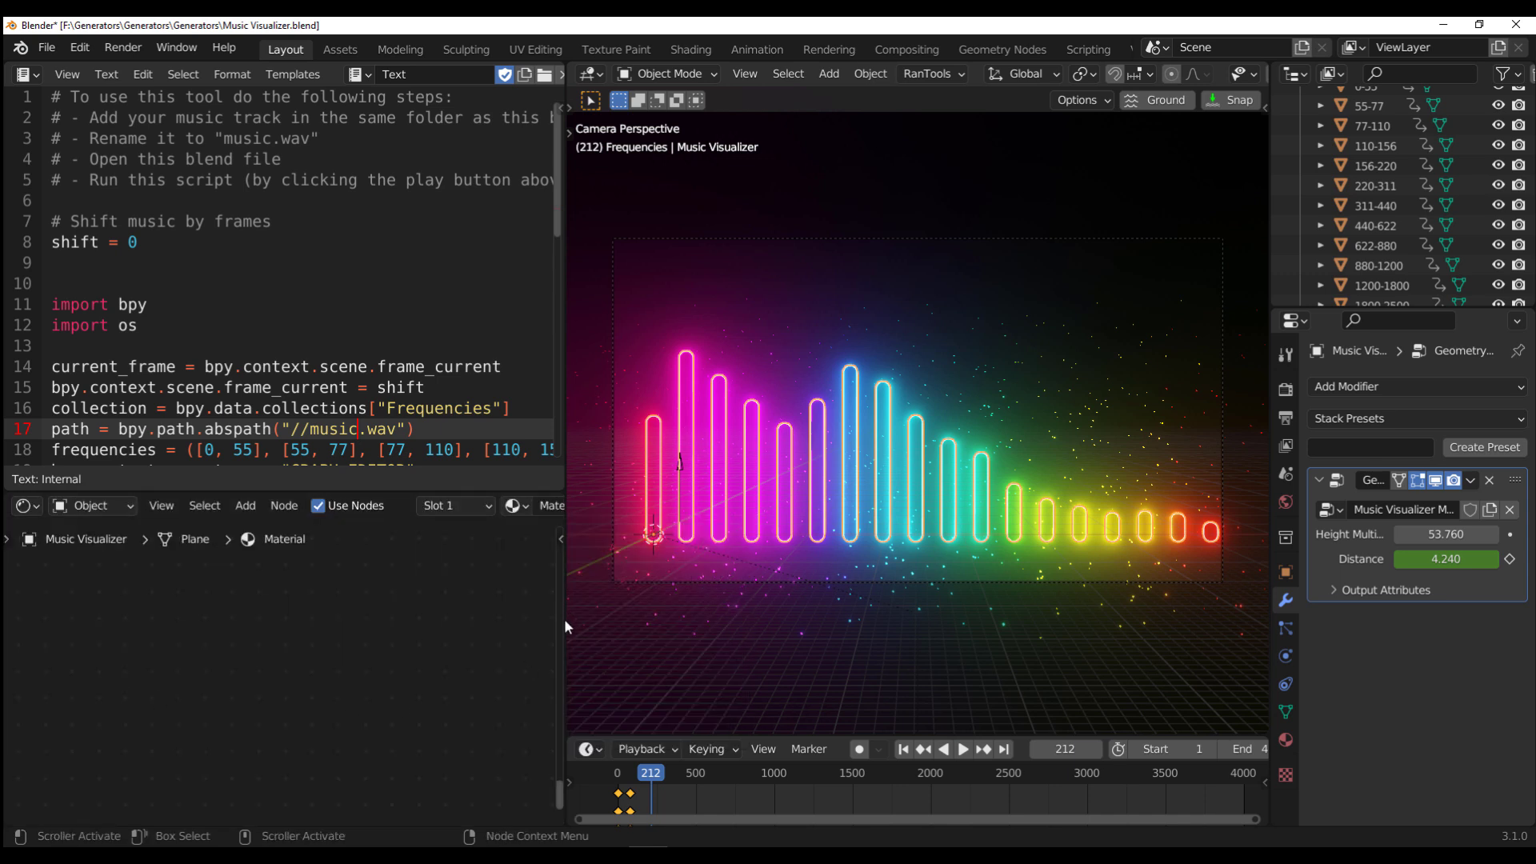
pyautogui.moveTo(564, 617); pyautogui.dragTo(815, 624)
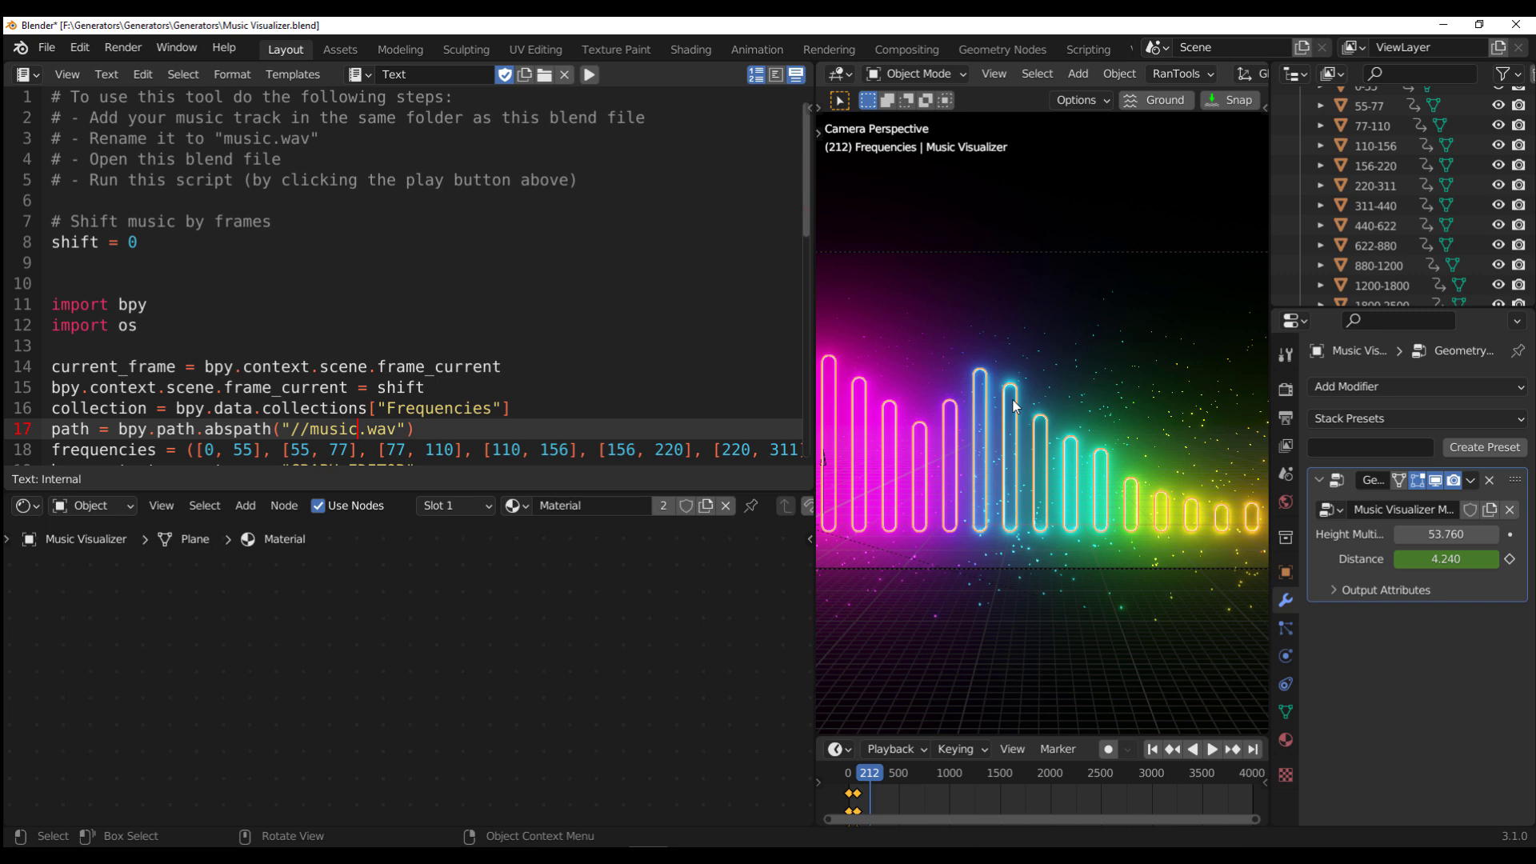
# Step: Locate the Colors node group in the bars' material and open it to show its internal nodes
pyautogui.scroll(-5, 449, 679)
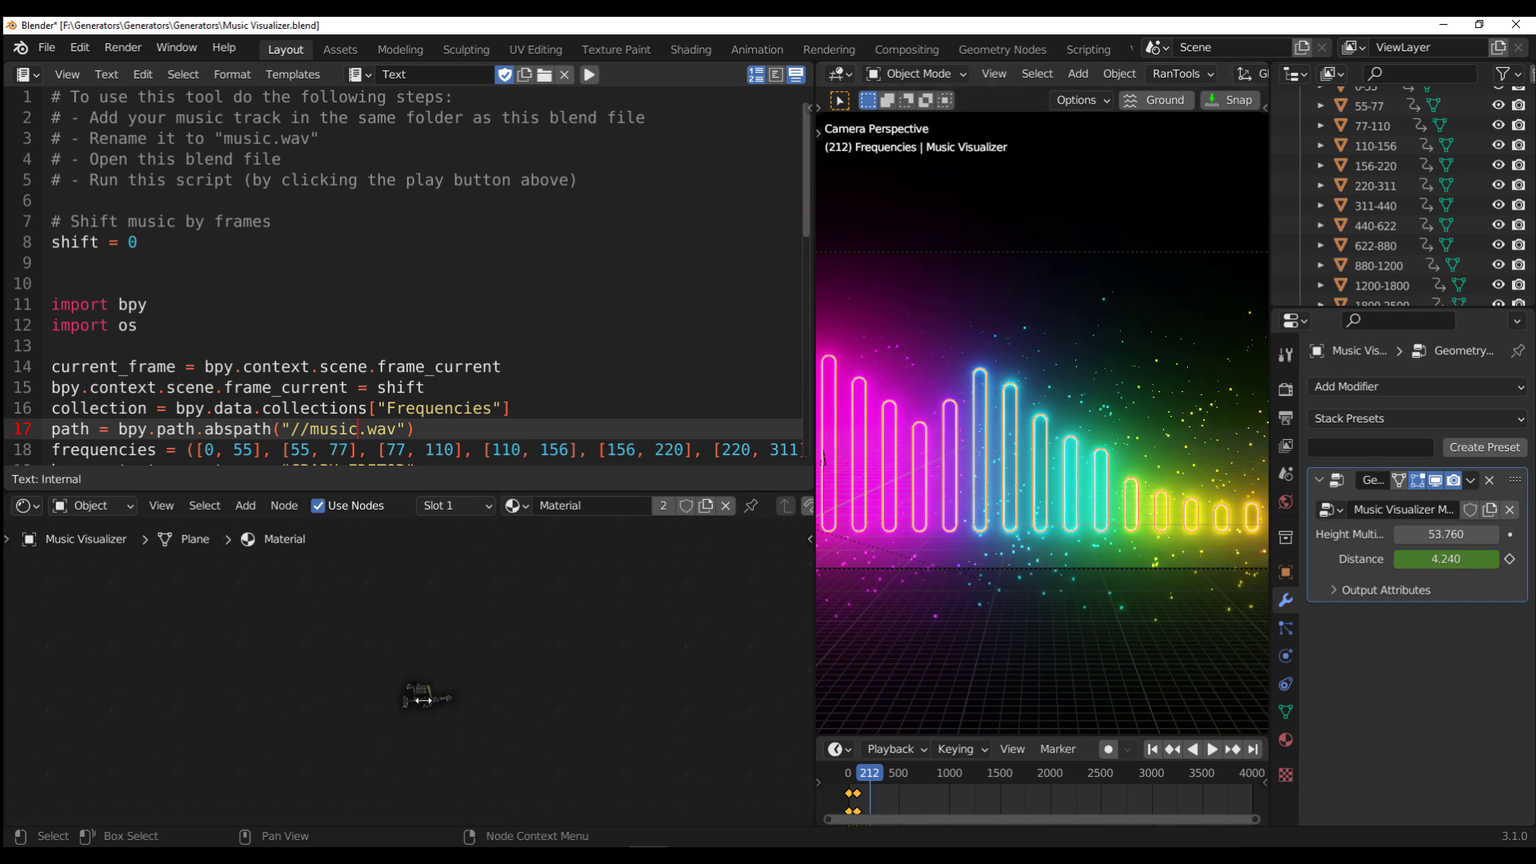
pyautogui.scroll(8, 449, 720)
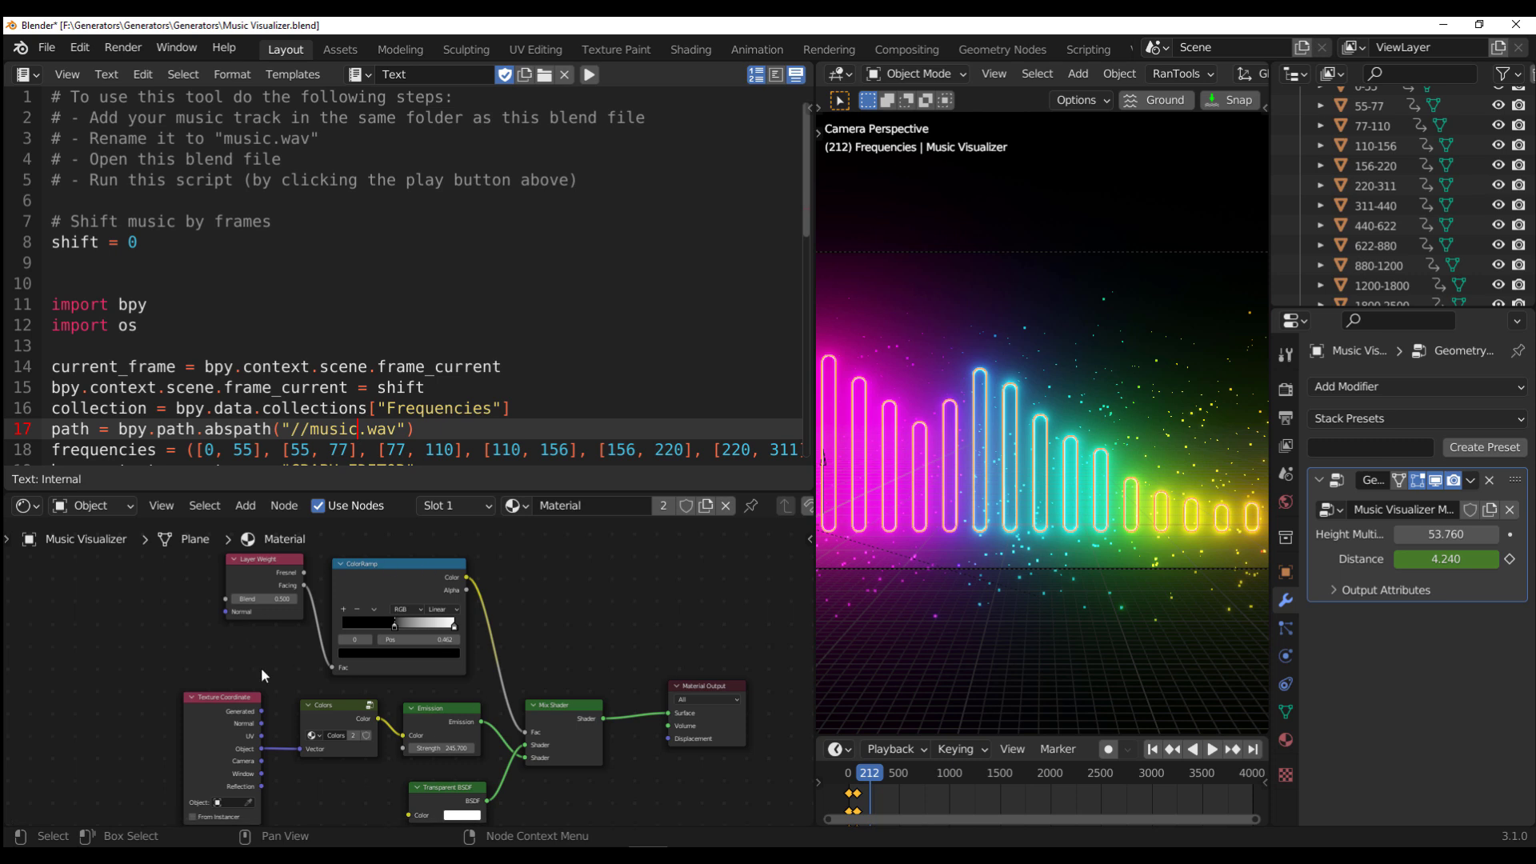
pyautogui.scroll(2, 386, 749)
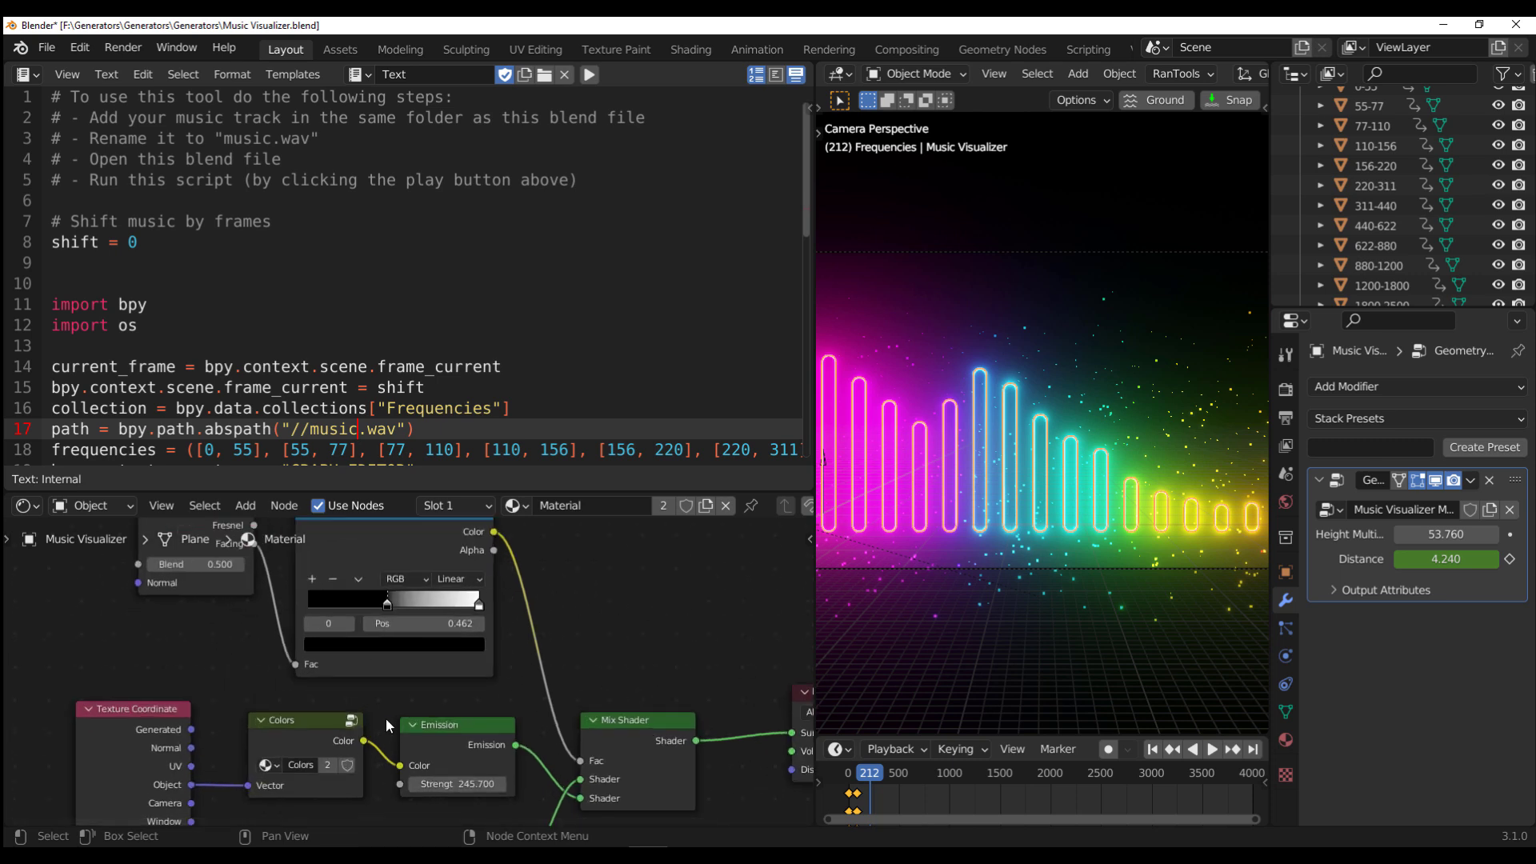
pyautogui.moveTo(382, 708); pyautogui.dragTo(429, 633, button='middle')
pyautogui.scroll(1, 247, 687)
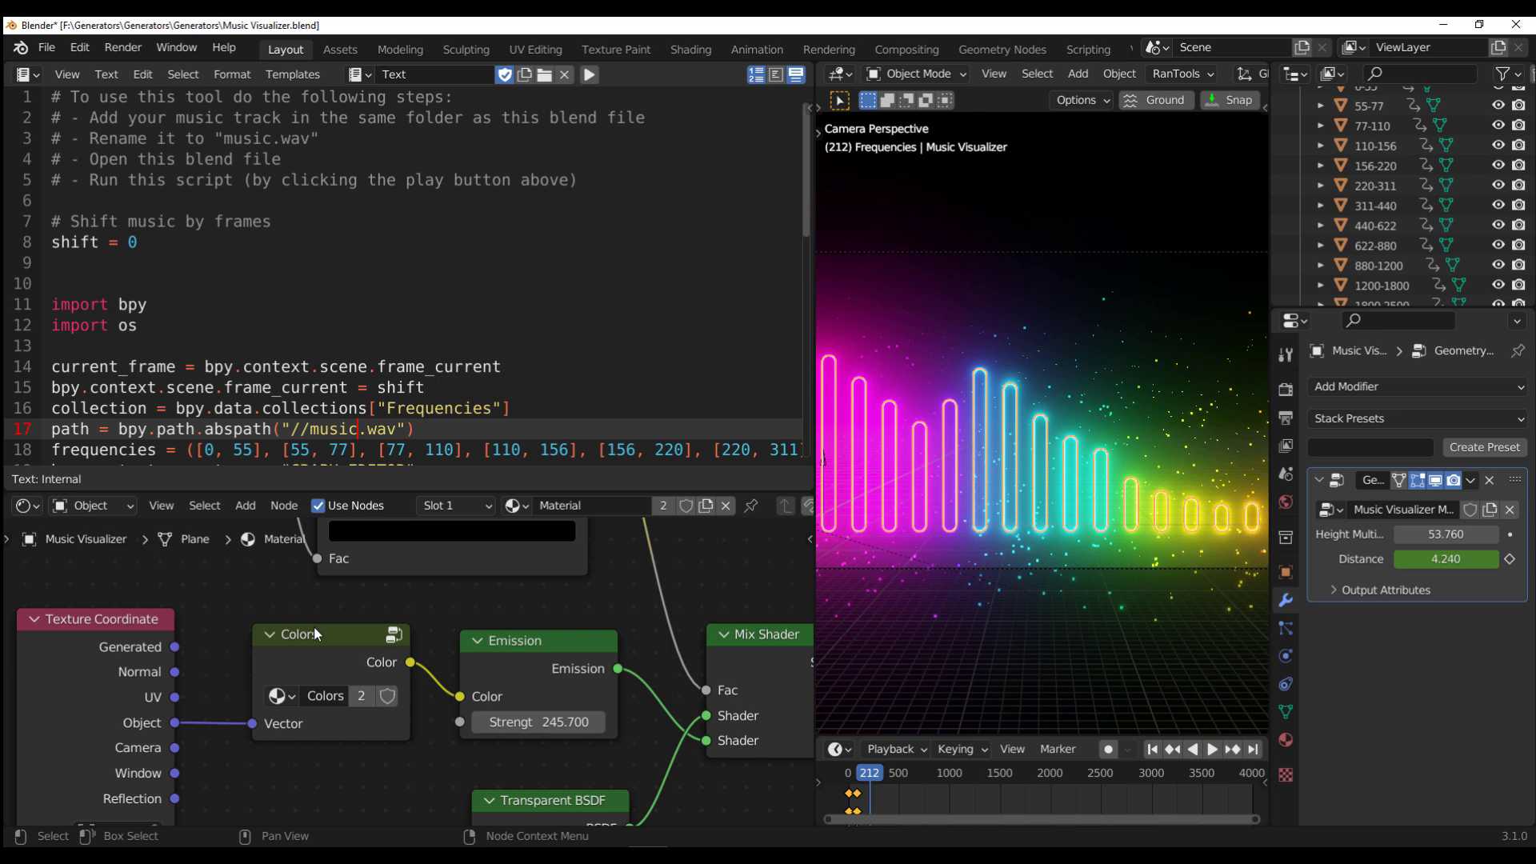
pyautogui.moveTo(314, 634); pyautogui.dragTo(328, 640)
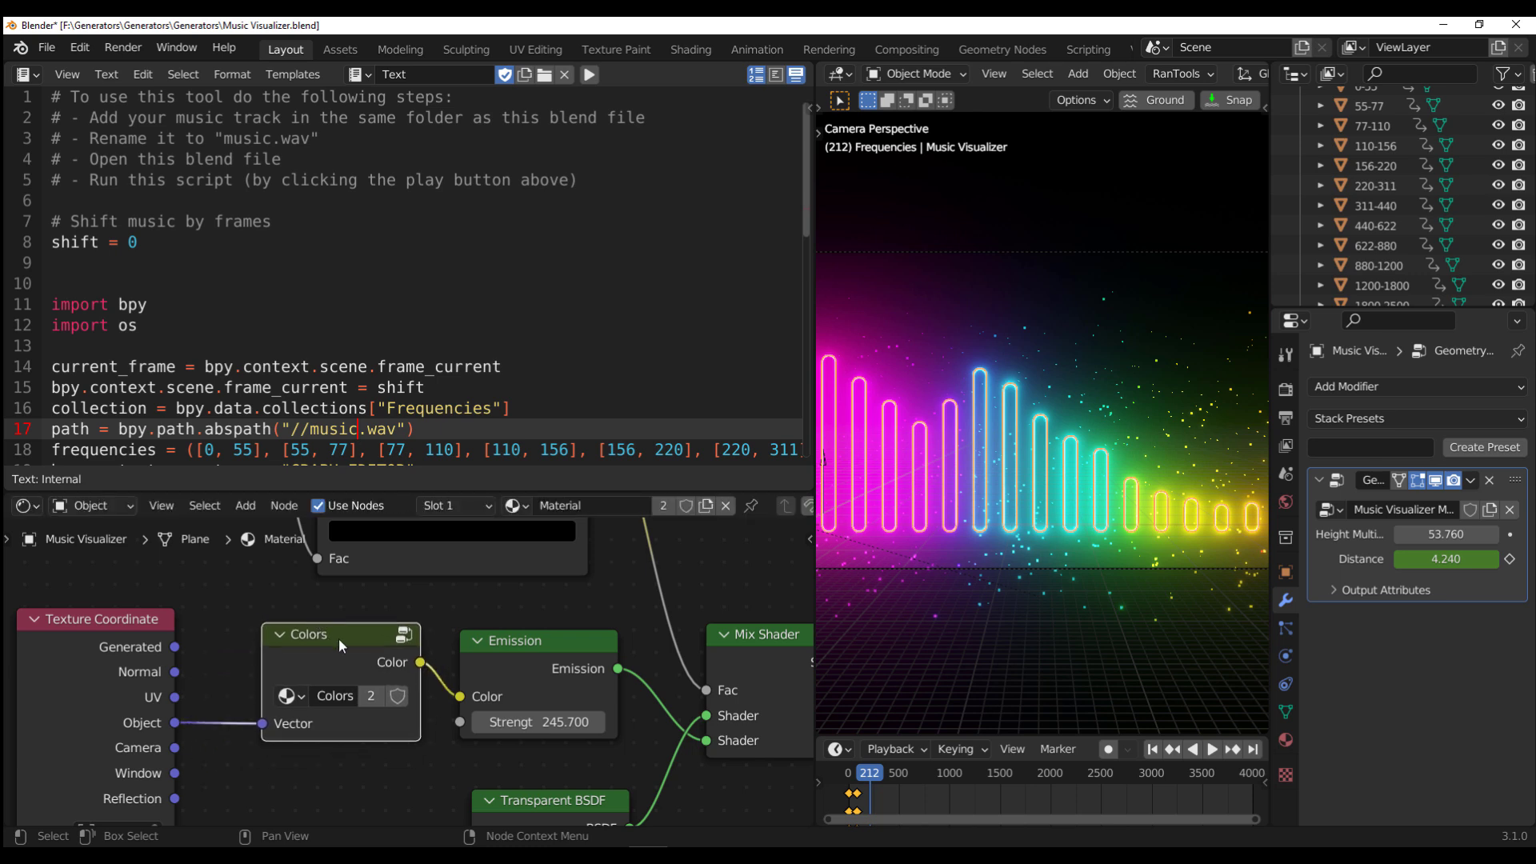
pyautogui.press('Tab')
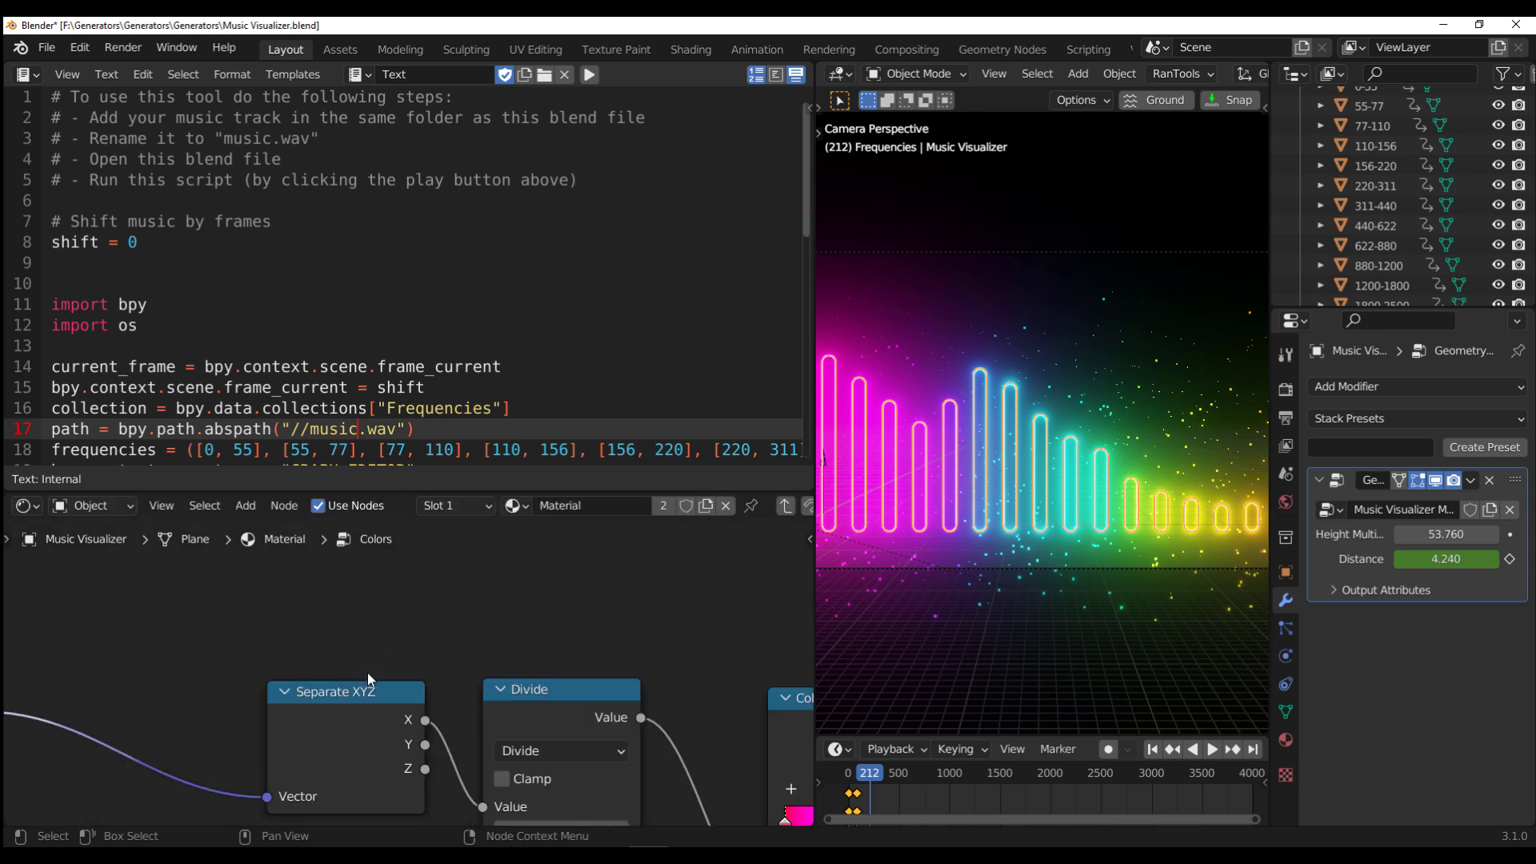
pyautogui.scroll(-4, 405, 643)
pyautogui.moveTo(424, 693); pyautogui.dragTo(387, 733, button='middle')
pyautogui.scroll(2, 388, 734)
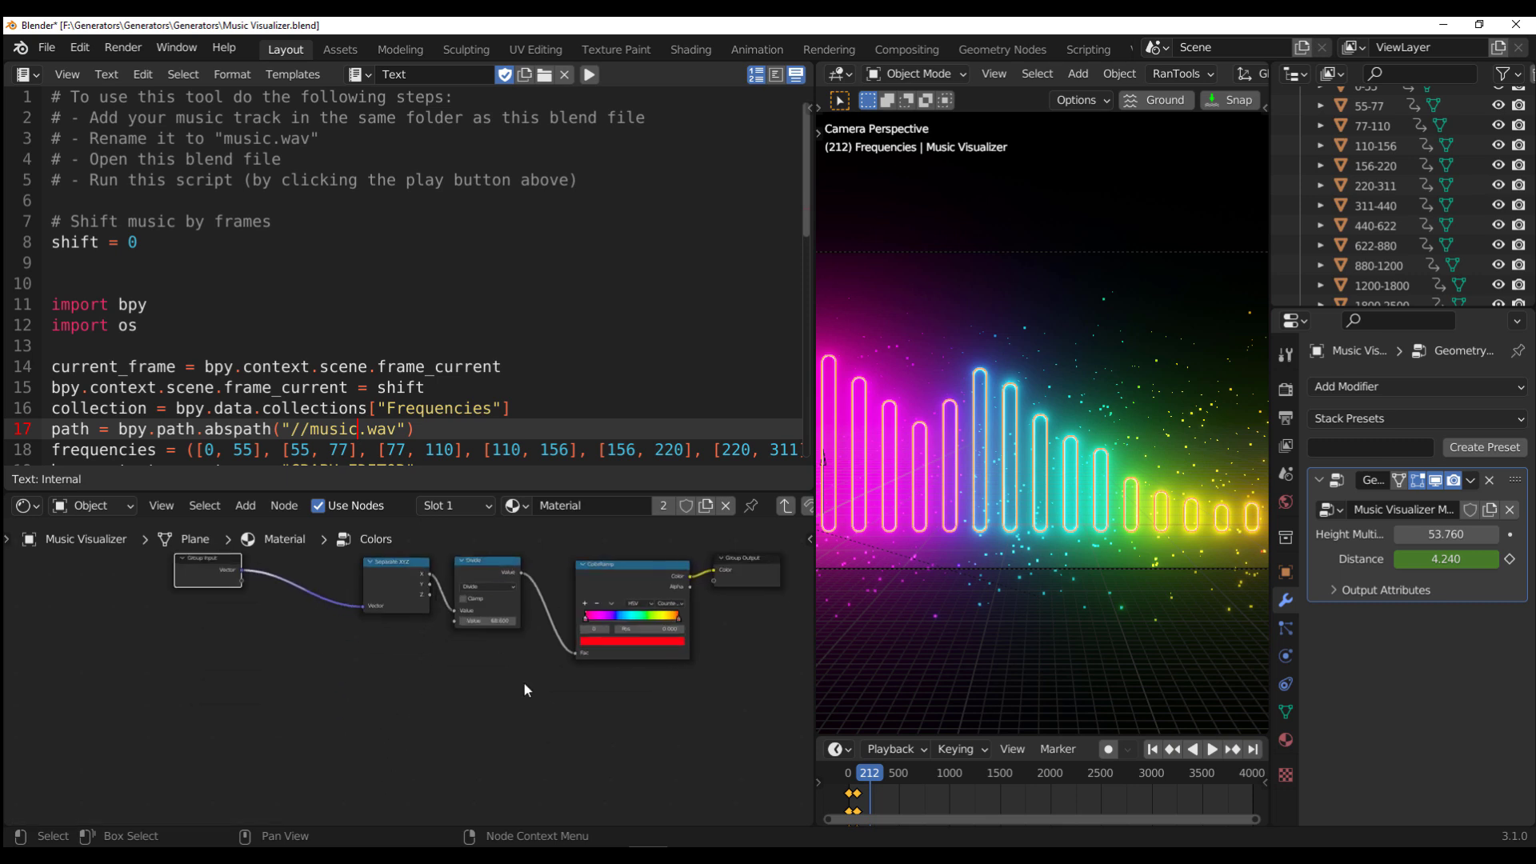
# Step: Enlarge the 3D viewport's width and set the Divide node's value to 59.8 in the Colors group
pyautogui.moveTo(813, 641); pyautogui.dragTo(656, 641)
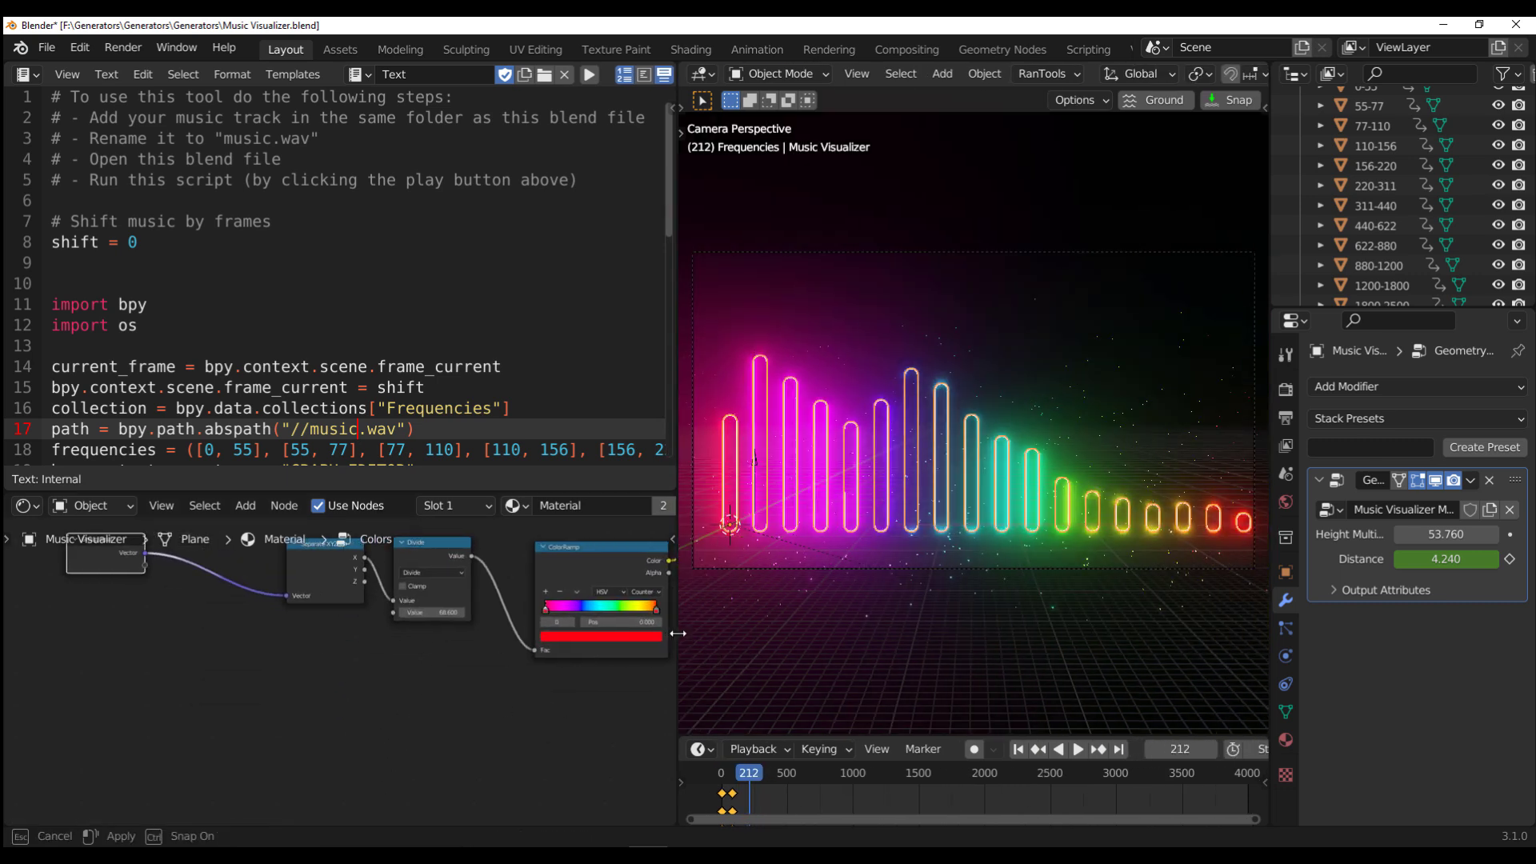
pyautogui.scroll(3, 220, 761)
pyautogui.scroll(3, 457, 708)
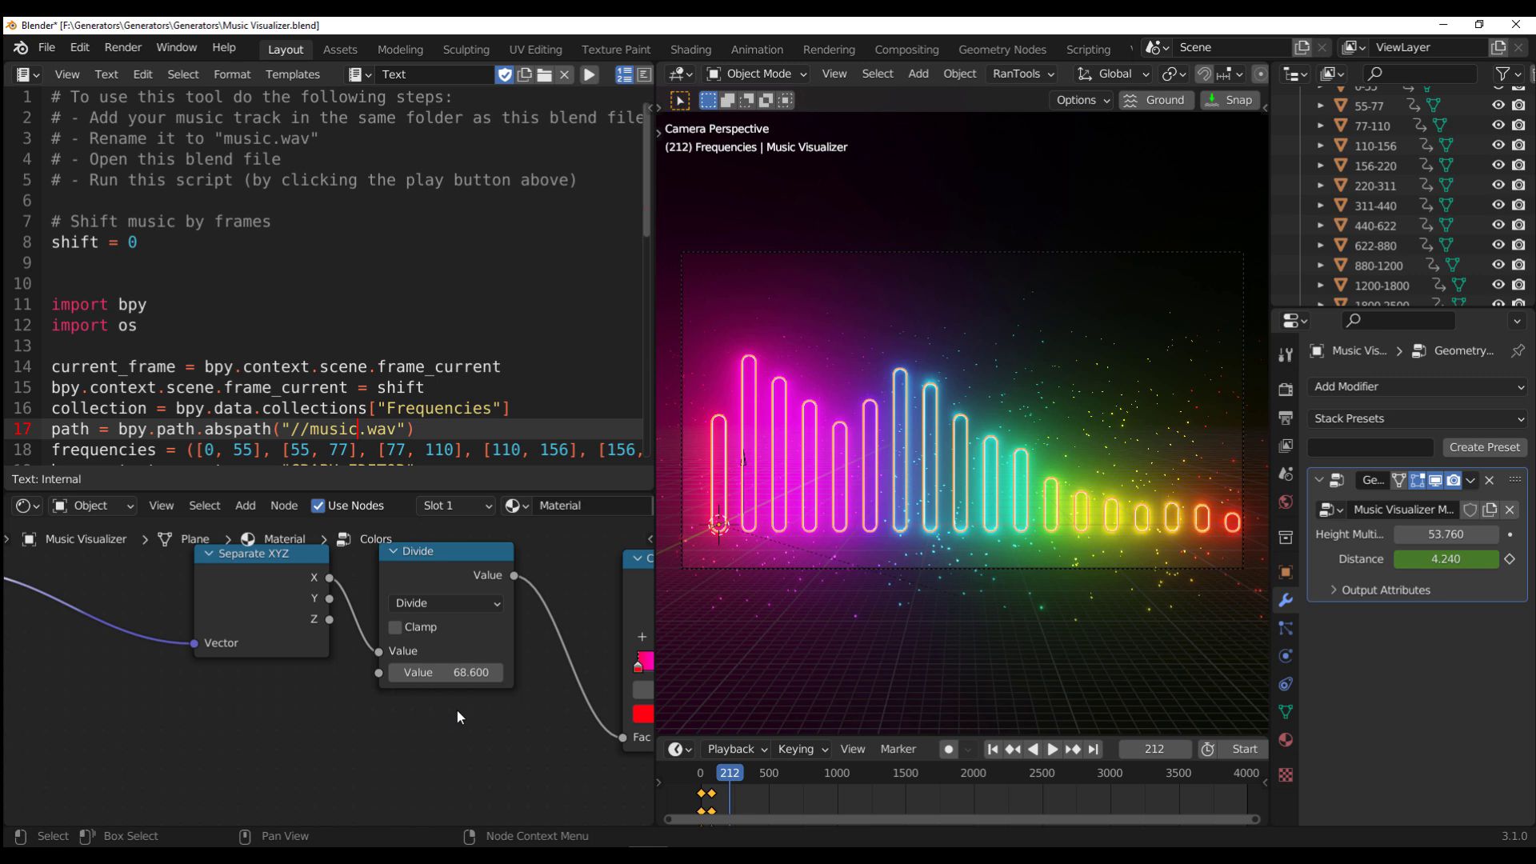
pyautogui.moveTo(360, 681)
pyautogui.mouseDown()
pyautogui.moveTo(416, 681)
pyautogui.moveTo(319, 681)
pyautogui.moveTo(428, 681)
pyautogui.moveTo(257, 681)
pyautogui.moveTo(431, 680)
pyautogui.moveTo(184, 681)
pyautogui.moveTo(412, 681)
pyautogui.moveTo(287, 681)
pyautogui.moveTo(386, 681)
pyautogui.mouseUp()
pyautogui.keyDown('ctrl'); pyautogui.hscroll(6, 443, 745); pyautogui.keyUp('ctrl')
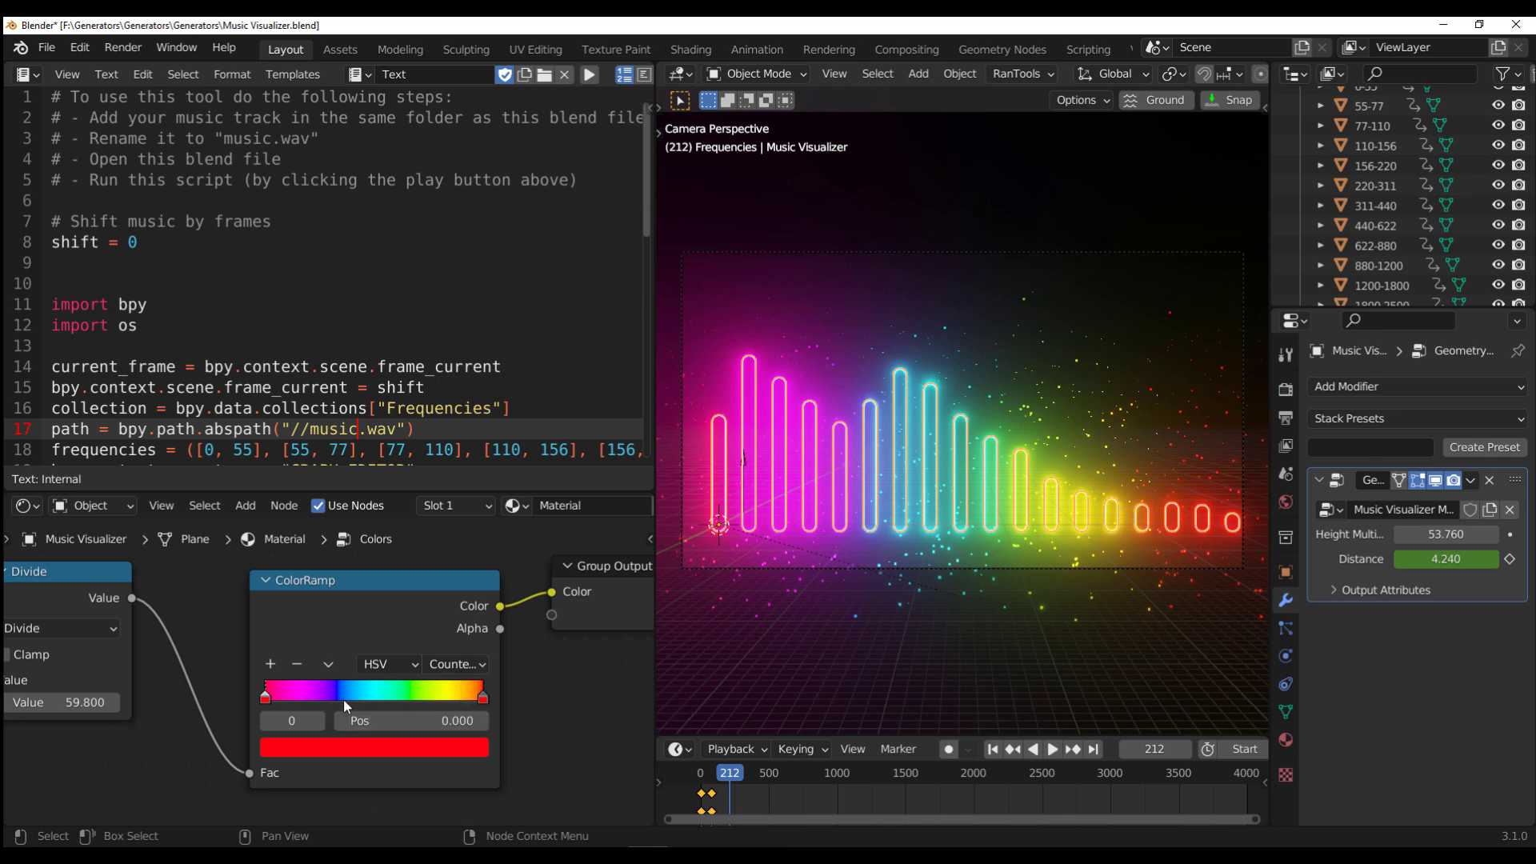
# Step: Try the ColorRamp's Near, Far and Clockwise color interpolation, and return it to Counter-Clockwise
pyautogui.click(453, 663)
pyautogui.click(465, 690)
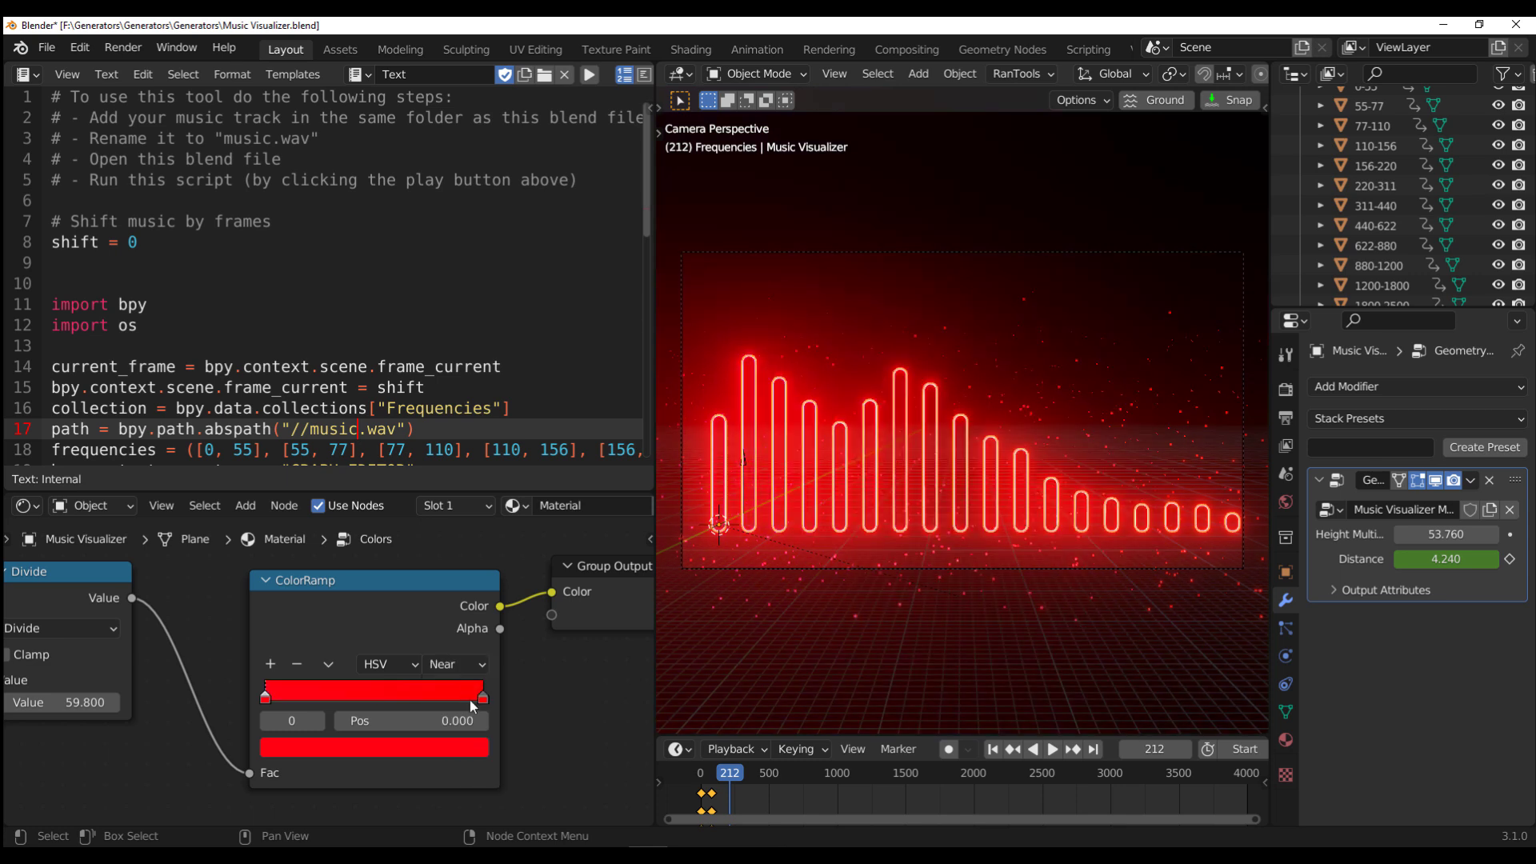
pyautogui.click(481, 672)
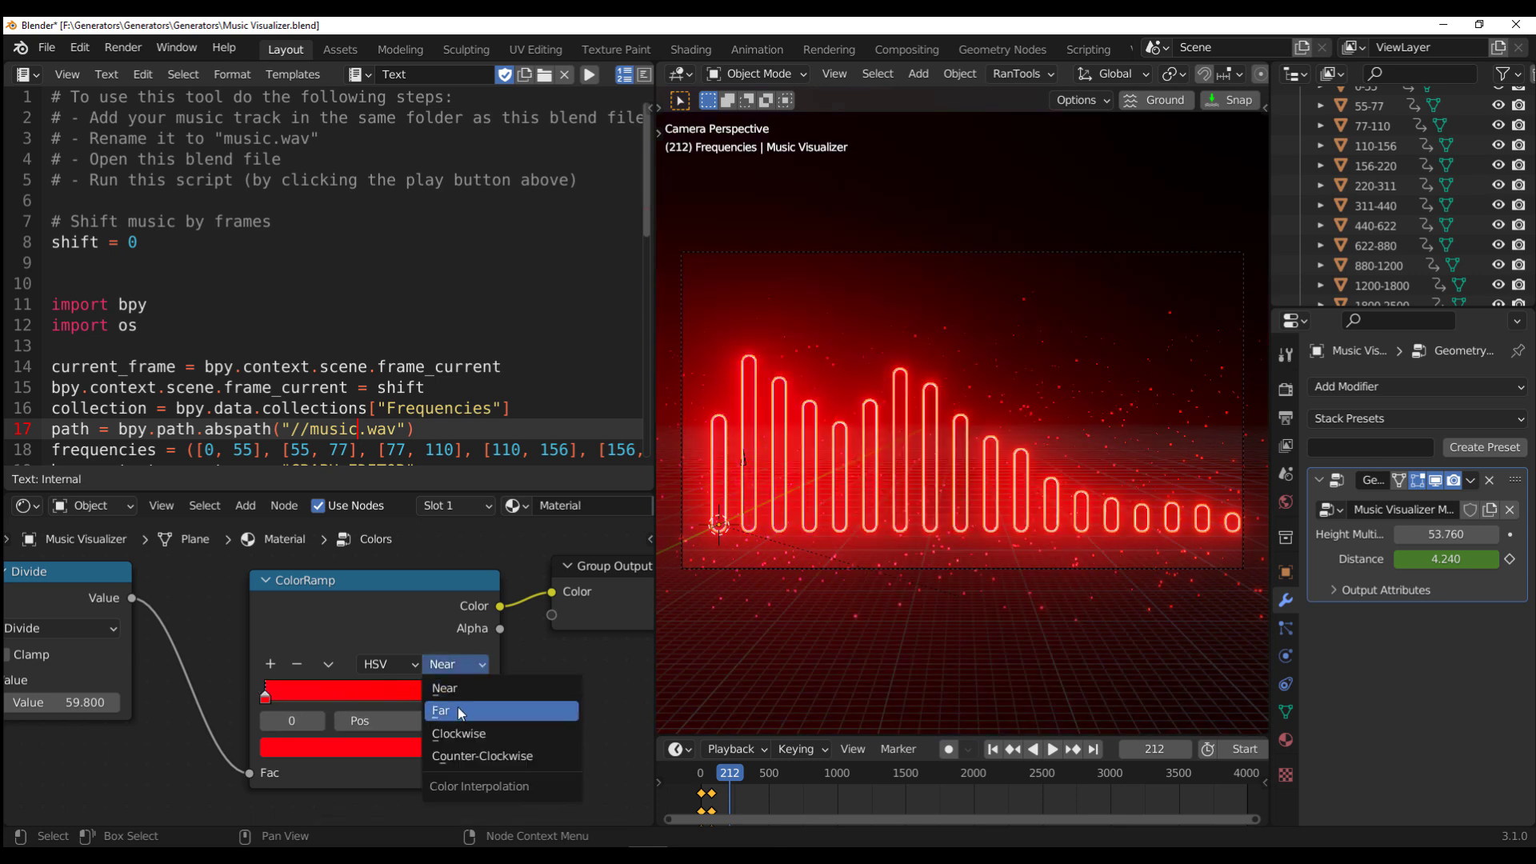
pyautogui.click(457, 708)
pyautogui.click(463, 664)
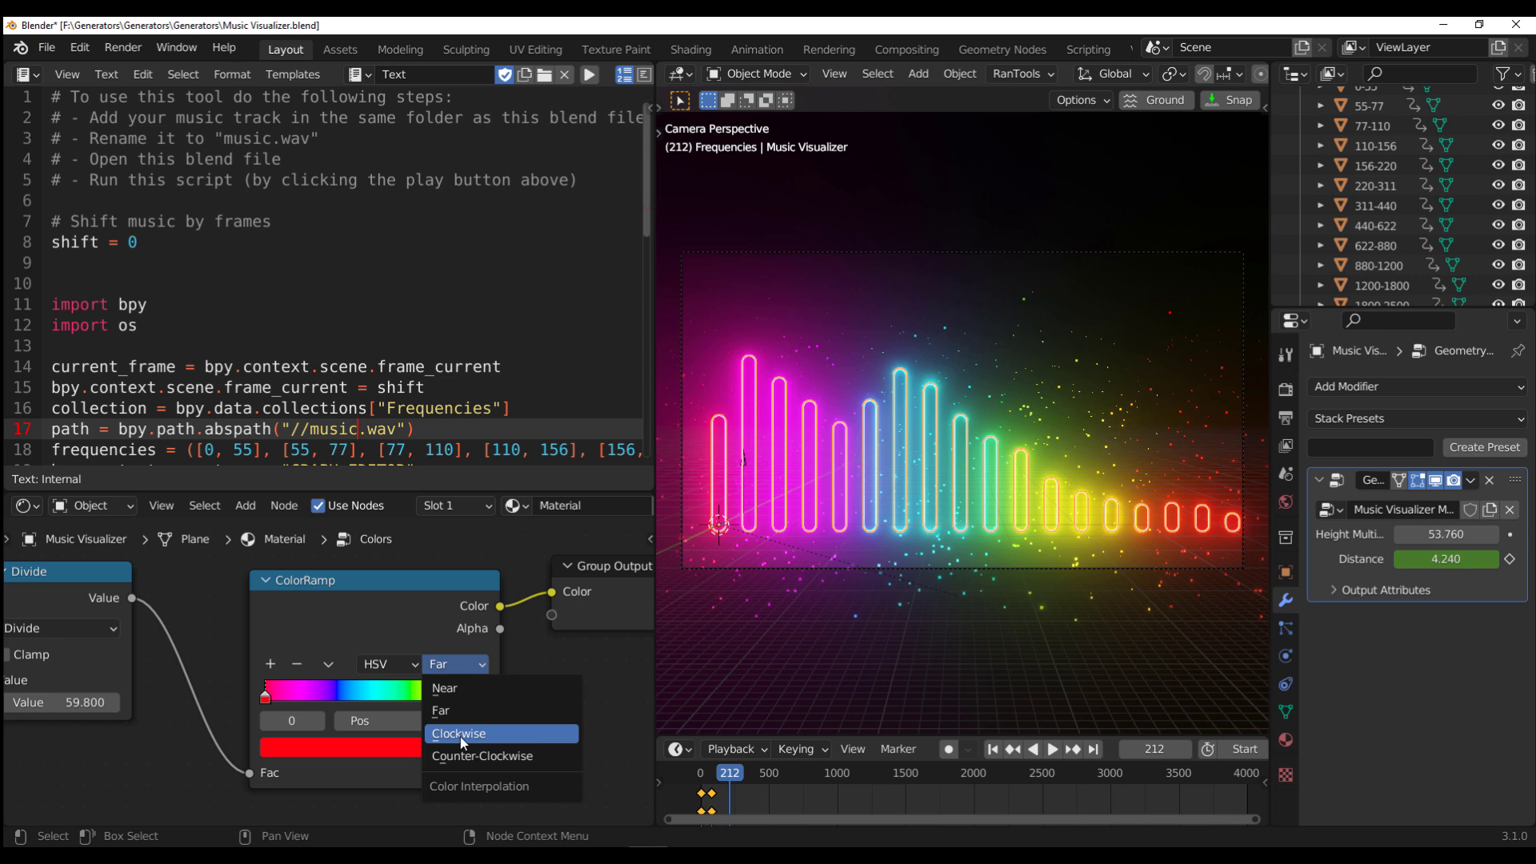
pyautogui.click(460, 735)
pyautogui.click(462, 663)
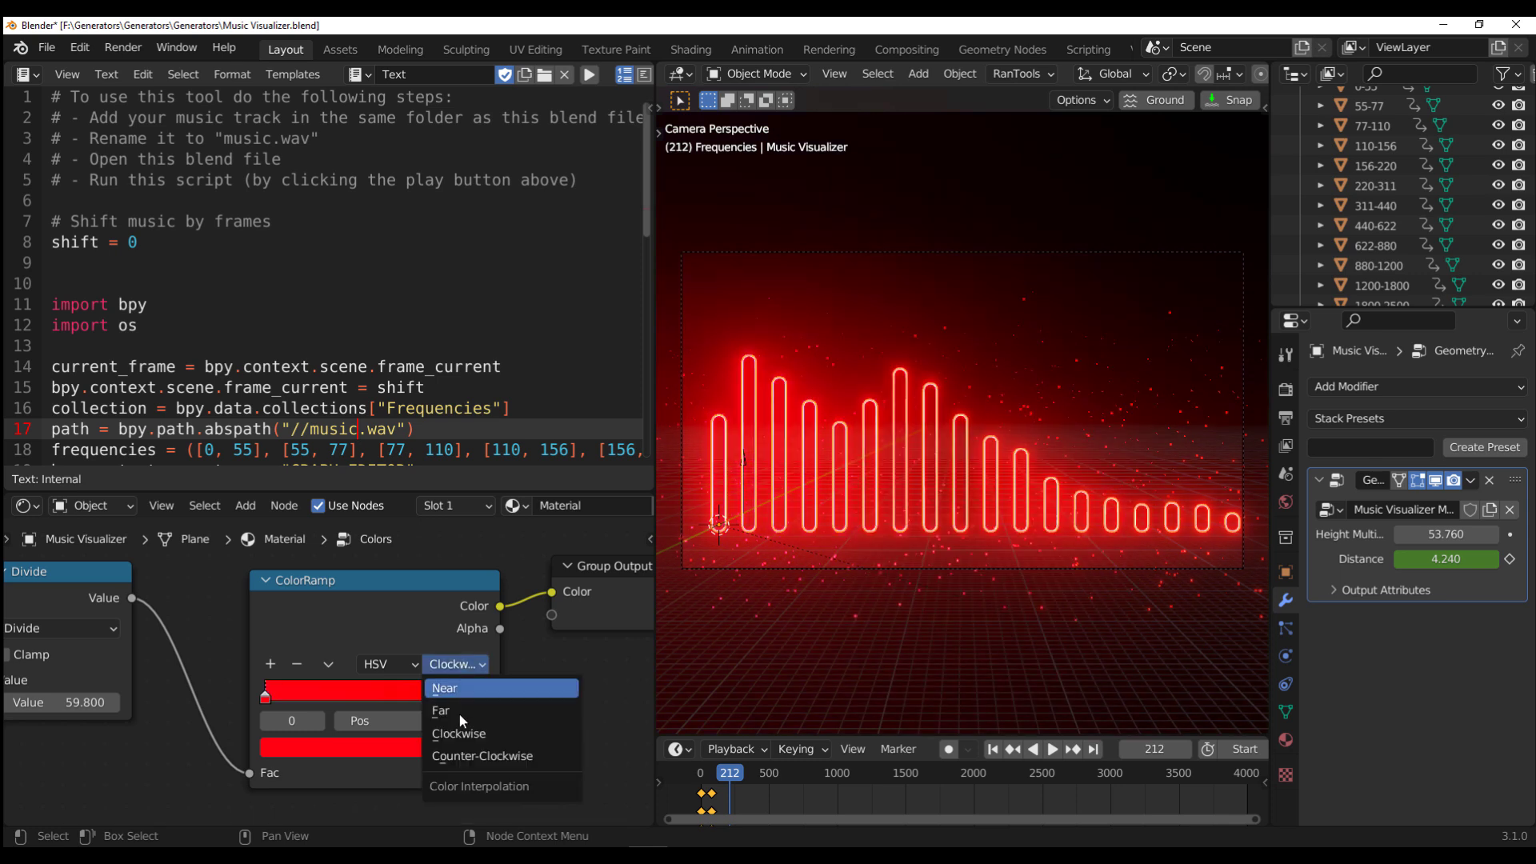
pyautogui.click(460, 751)
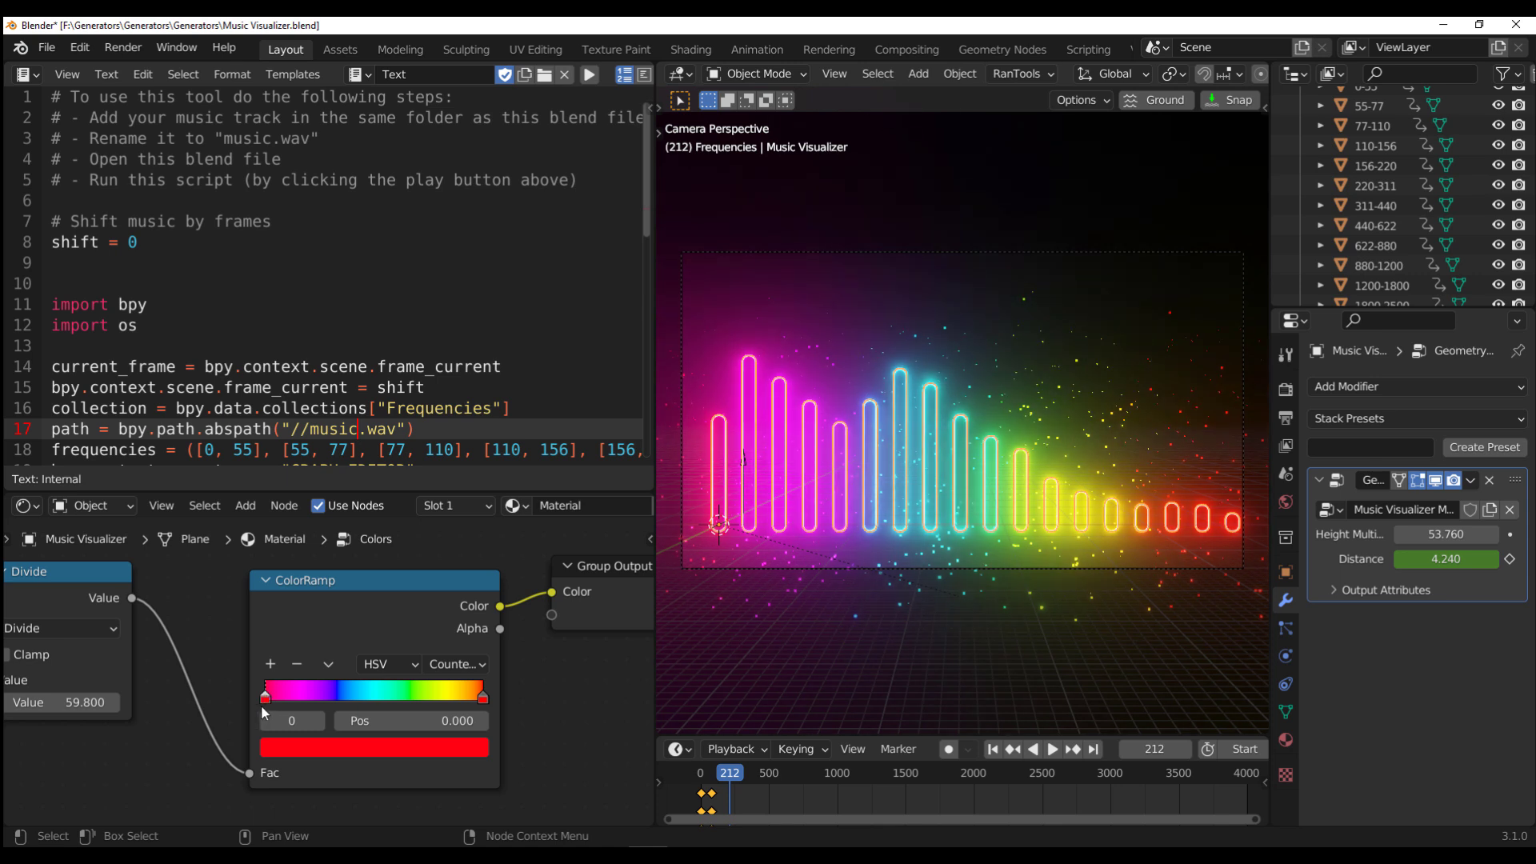
# Step: Change the ColorRamp's first color stop to pure green with a hue of 0.333
pyautogui.click(319, 744)
pyautogui.click(281, 486)
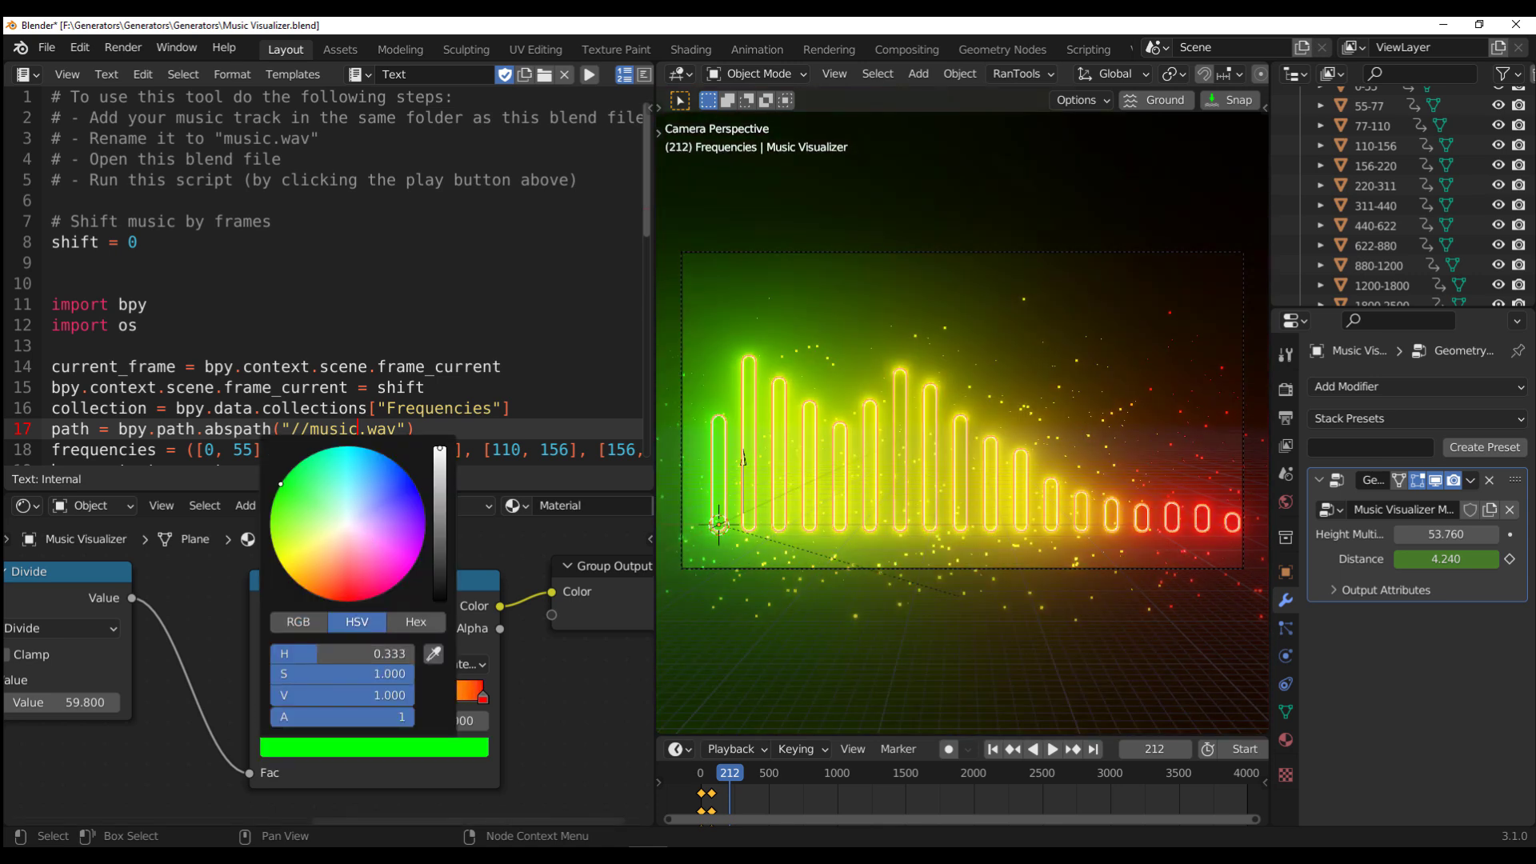
# Step: Set the Divide node's value to 20 and move the ColorRamp's red end stop to position 0.964
pyautogui.moveTo(90, 743); pyautogui.dragTo(166, 749, button='middle')
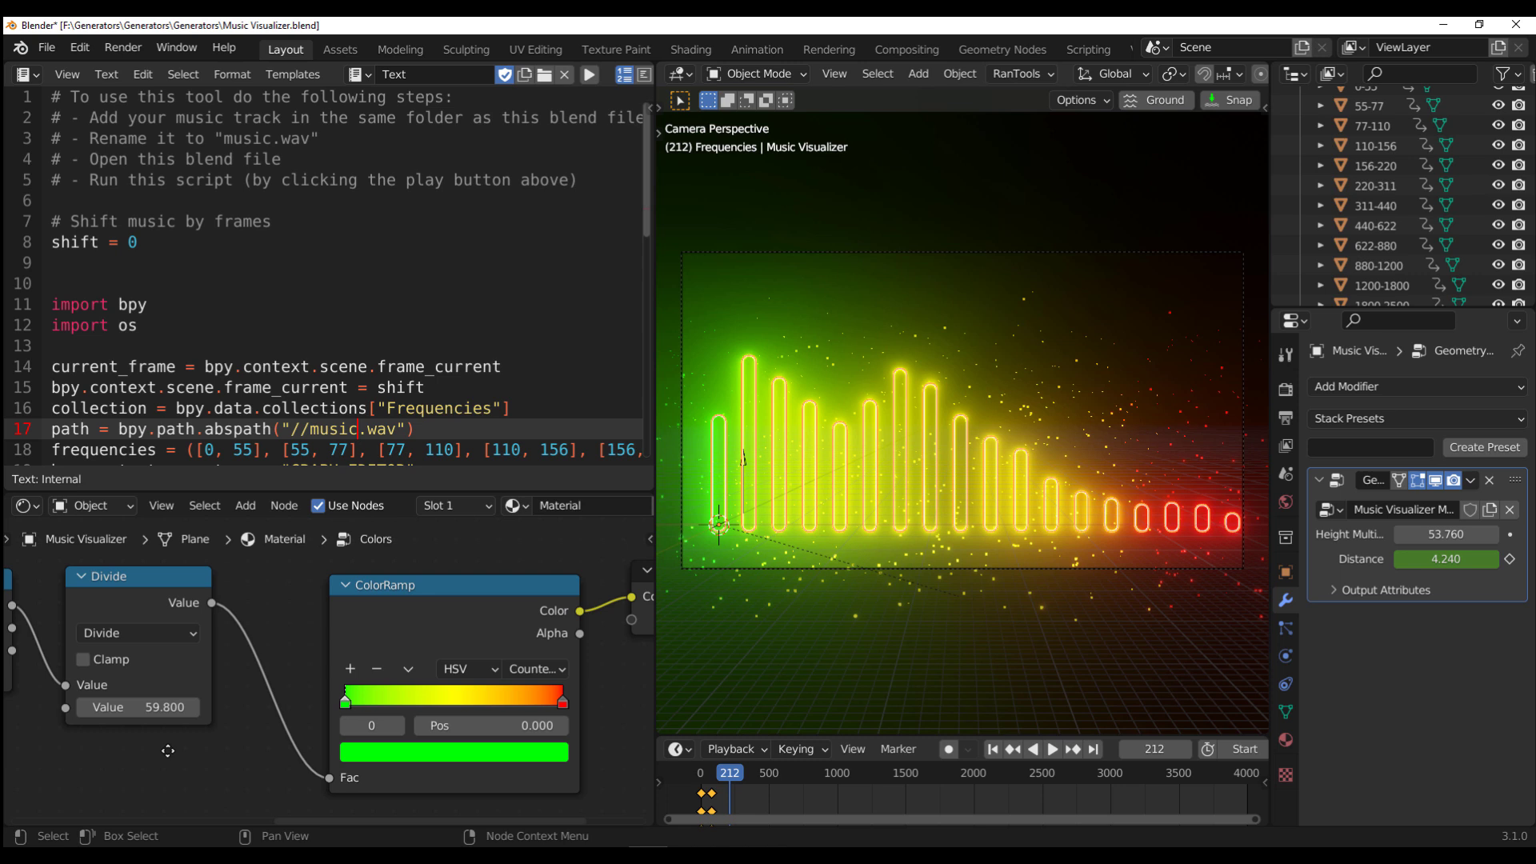
pyautogui.moveTo(128, 704); pyautogui.dragTo(24, 705)
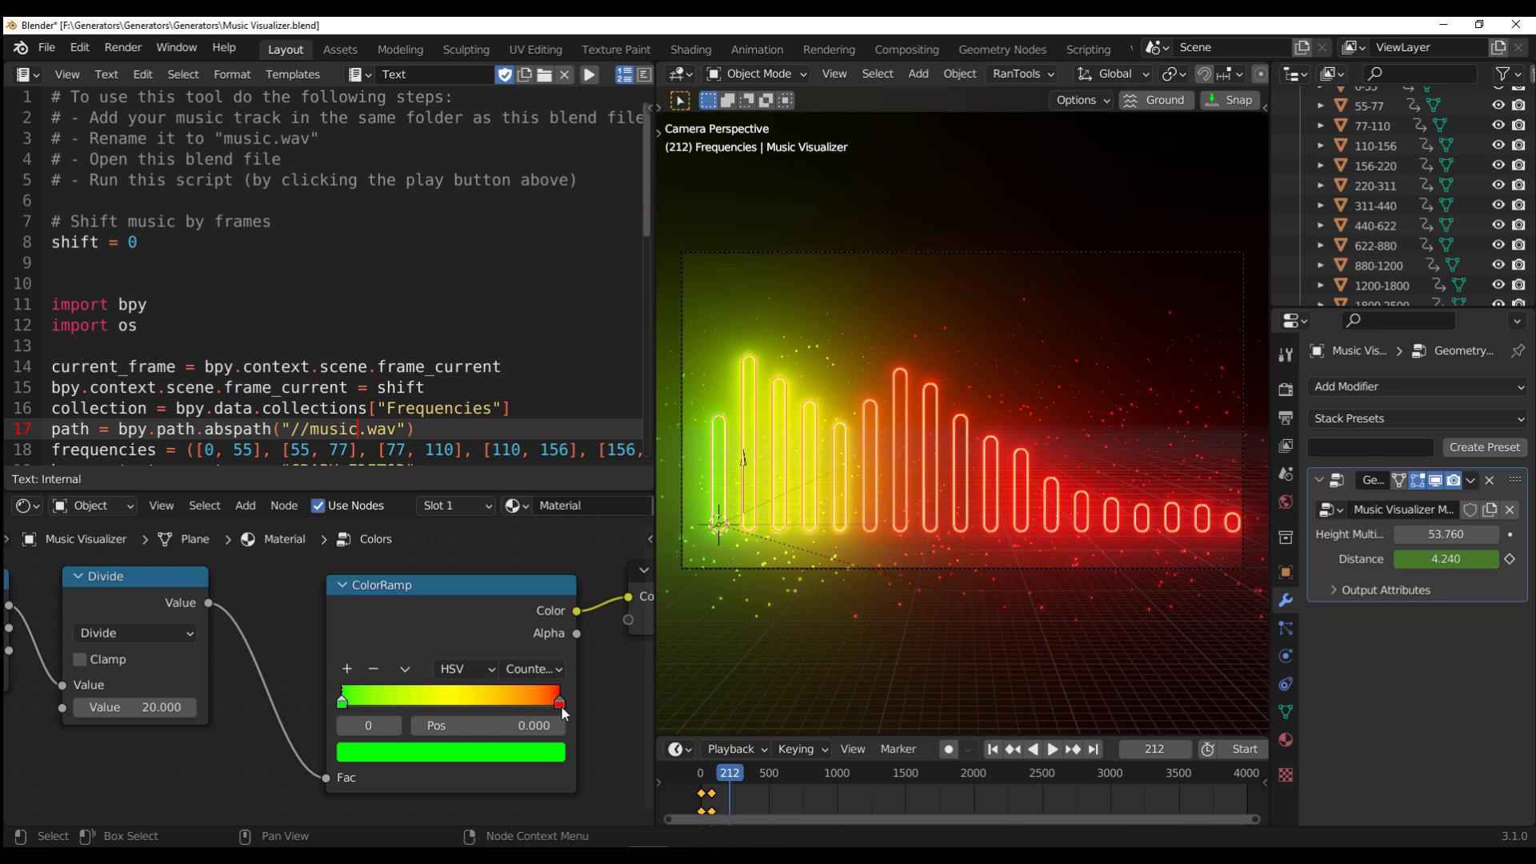
pyautogui.moveTo(560, 705); pyautogui.dragTo(517, 711)
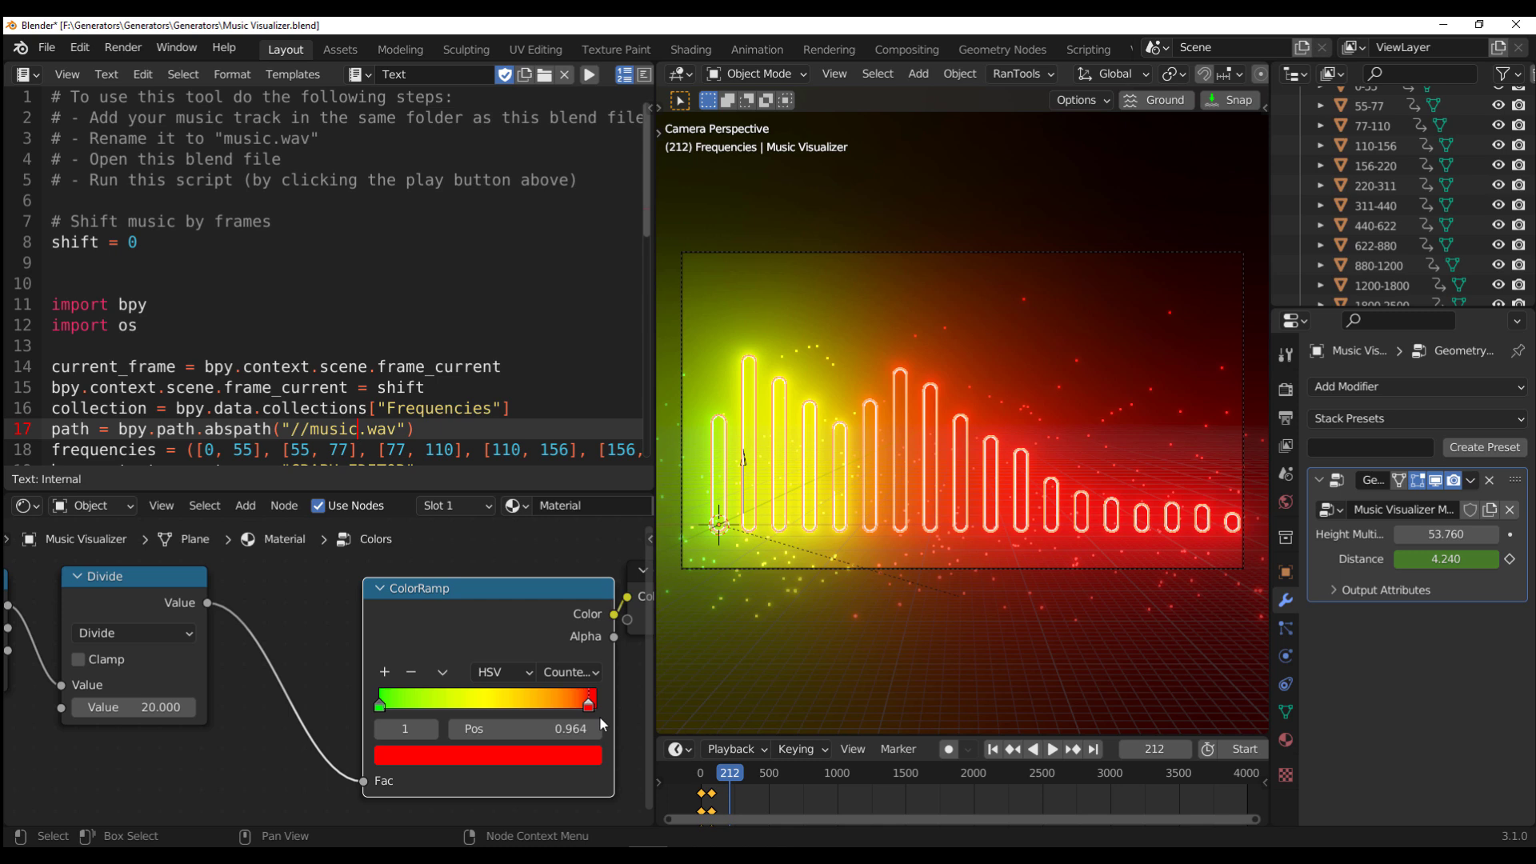
# Step: Move the ColorRamp's red end stop to position 1.000
pyautogui.moveTo(598, 716); pyautogui.dragTo(750, 735)
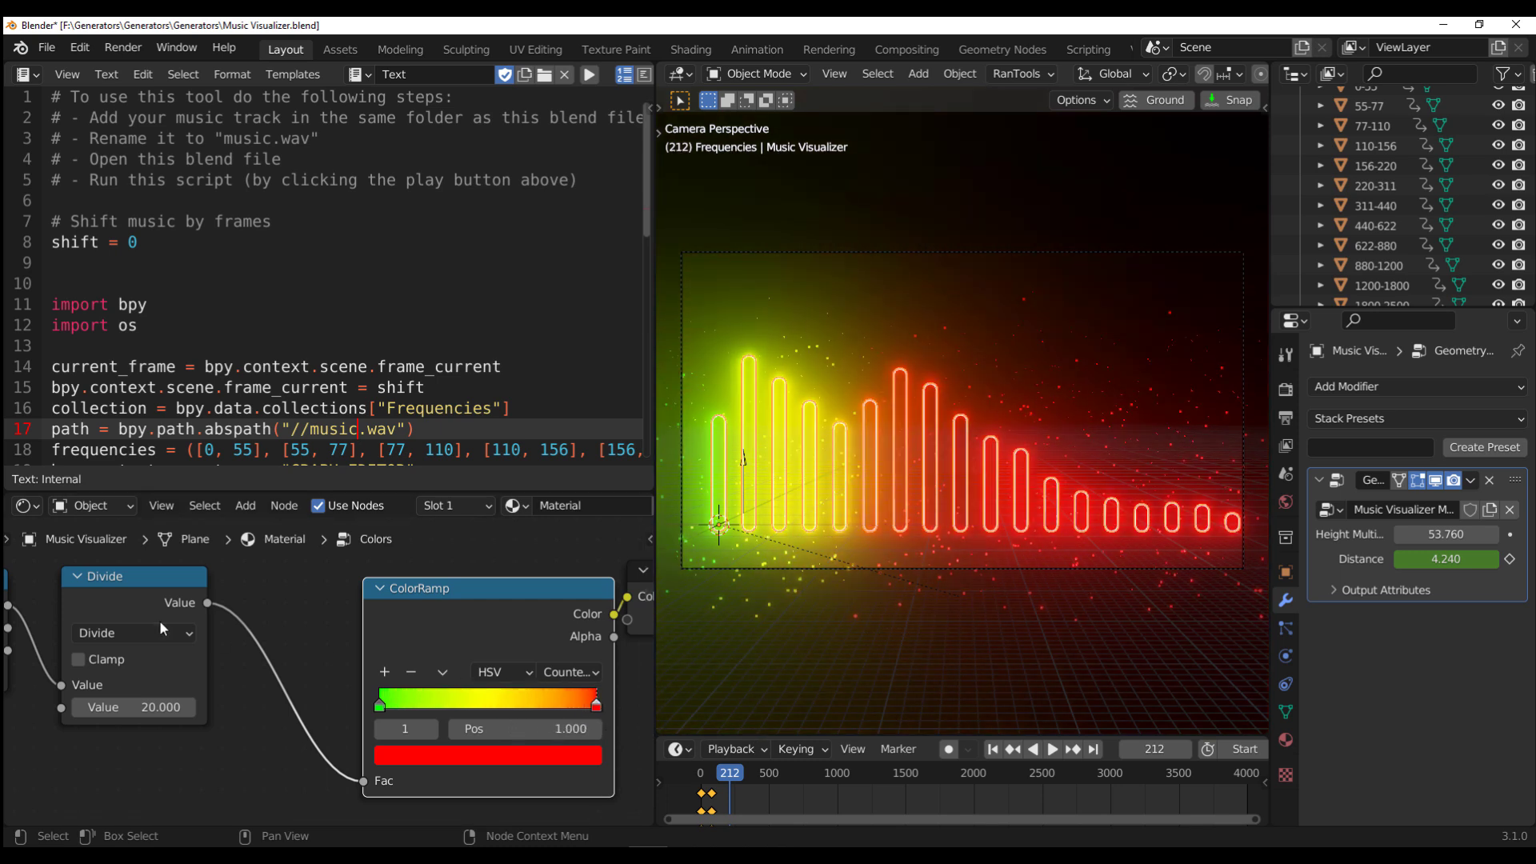
# Step: Try the Power and Square Root operations on the math node feeding the ColorRamp, and return it to Divide
pyautogui.click(160, 629)
pyautogui.click(122, 490)
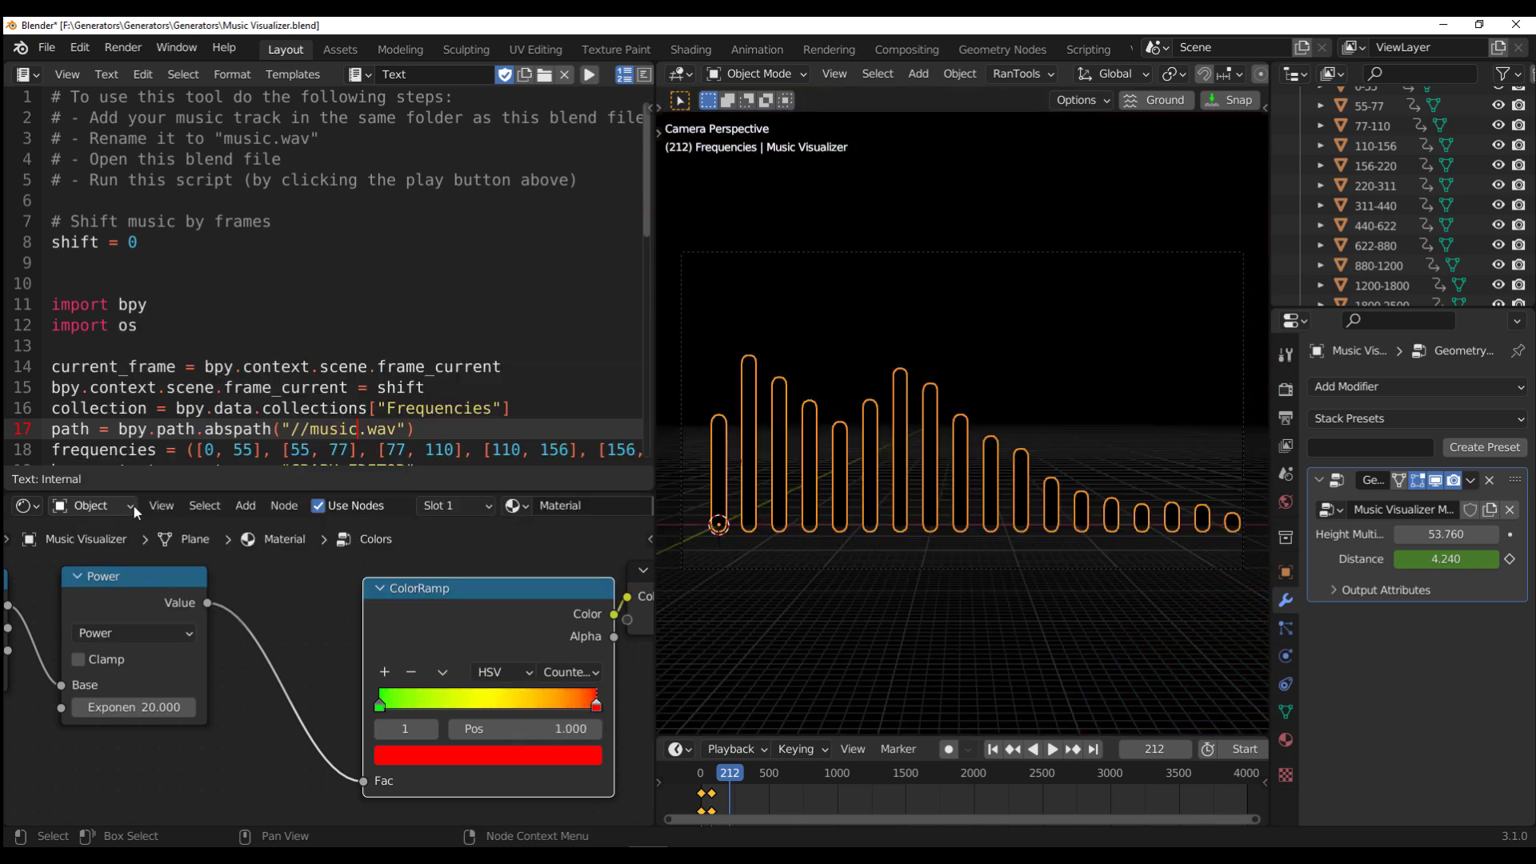
pyautogui.click(145, 640)
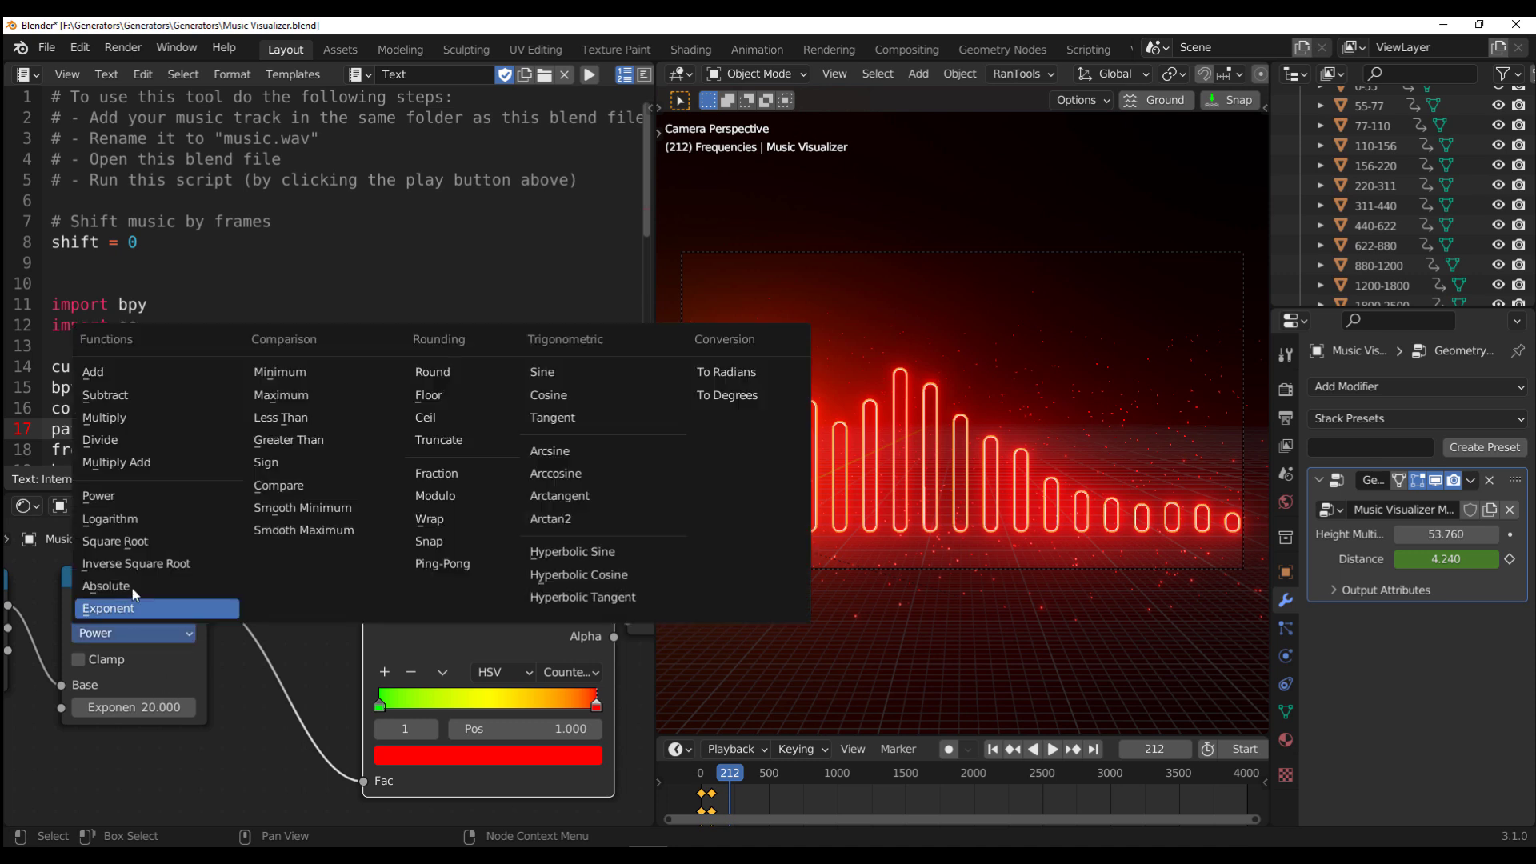
pyautogui.click(123, 541)
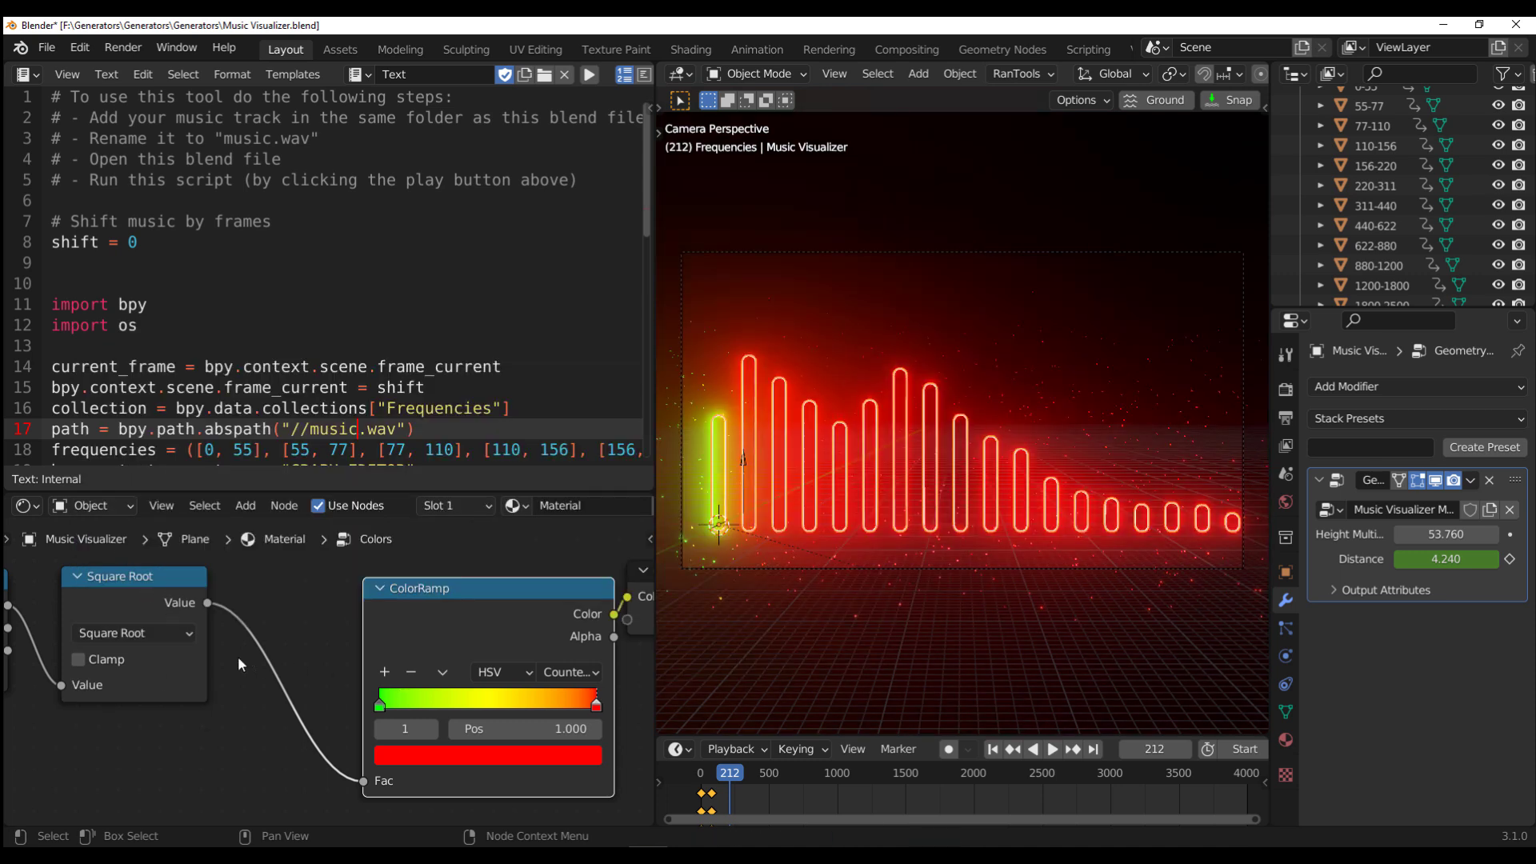
pyautogui.click(168, 637)
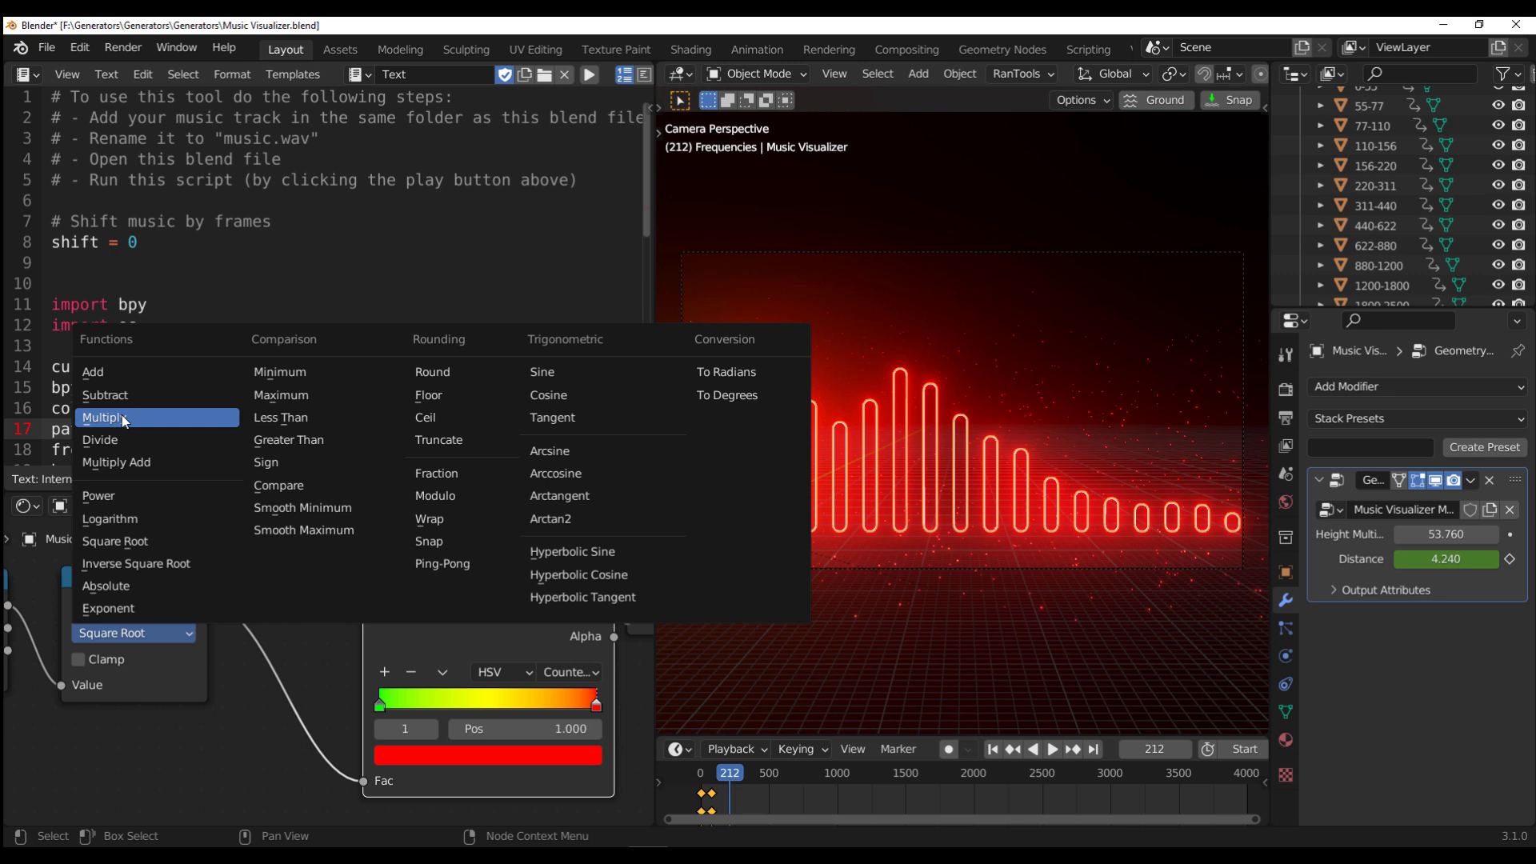
pyautogui.click(132, 440)
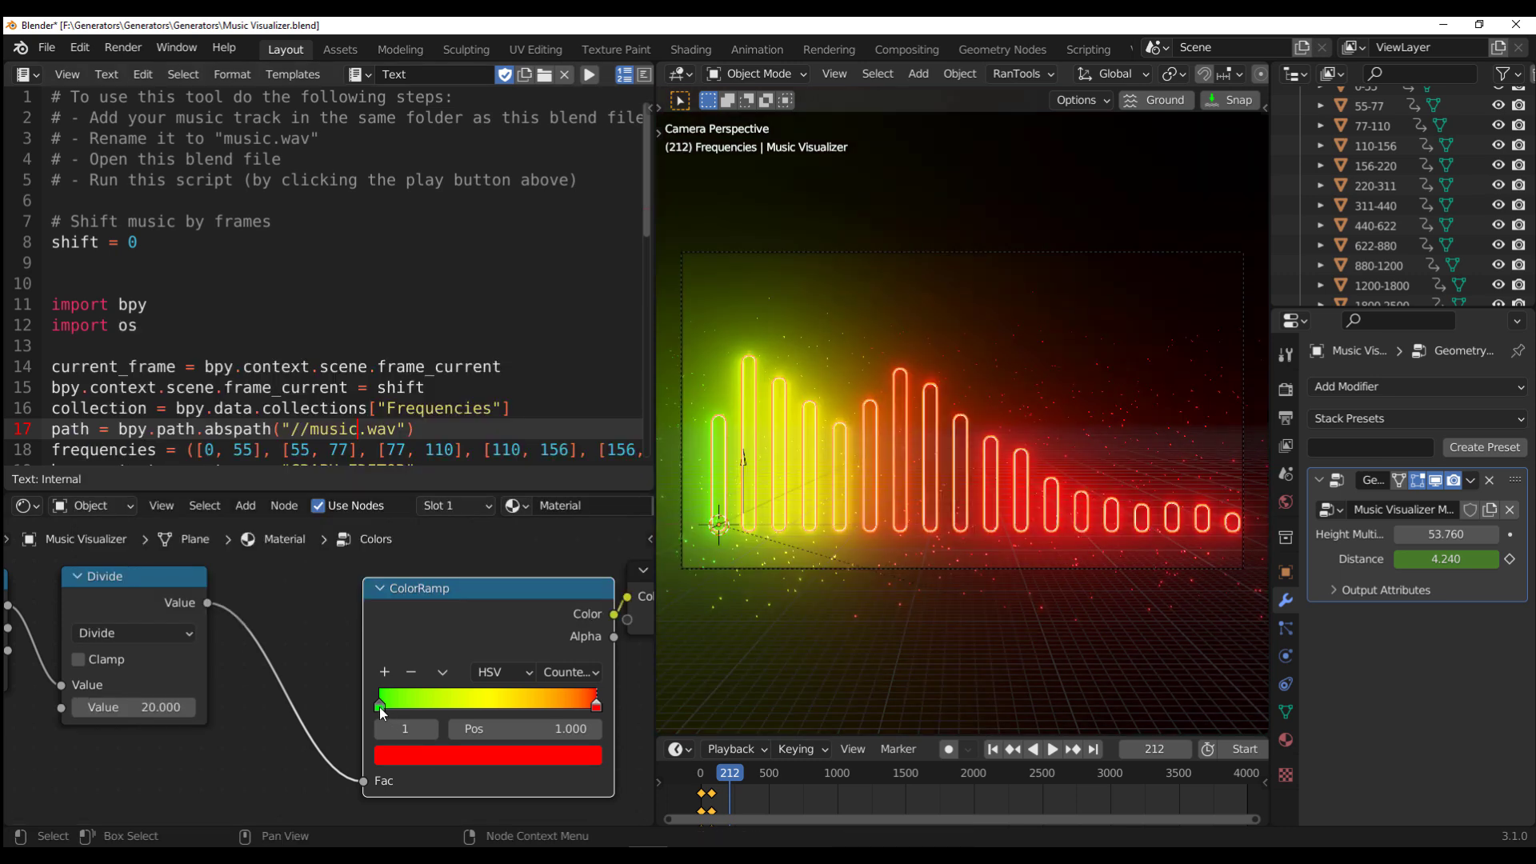
# Step: Pick a new color for the ColorRamp's green first stop
pyautogui.click(379, 706)
pyautogui.click(432, 754)
pyautogui.moveTo(478, 541); pyautogui.dragTo(460, 608)
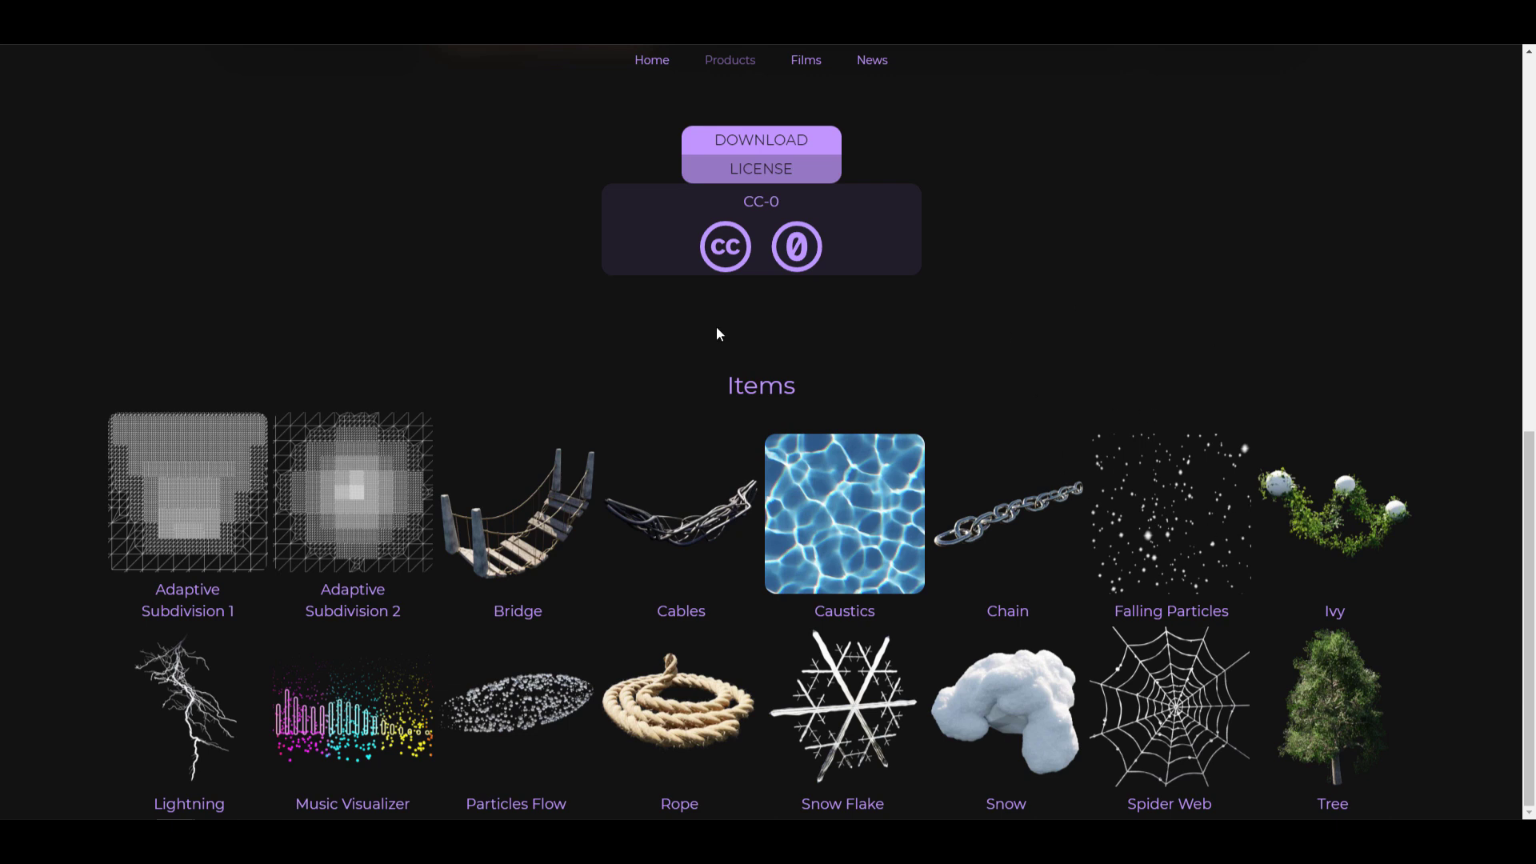
pyautogui.scroll(9, 890, 512)
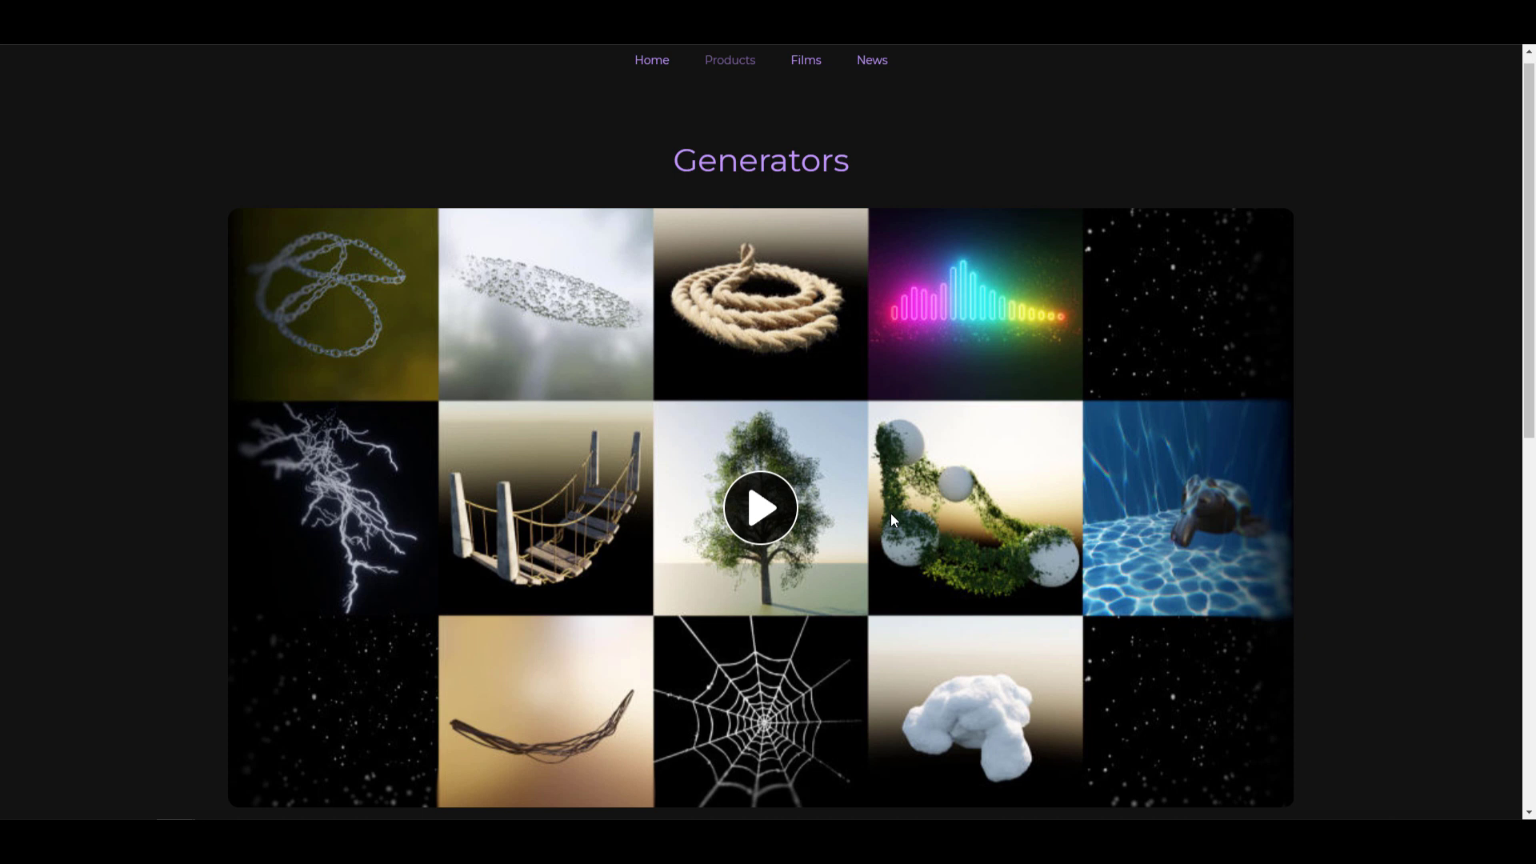
pyautogui.scroll(-9, 890, 512)
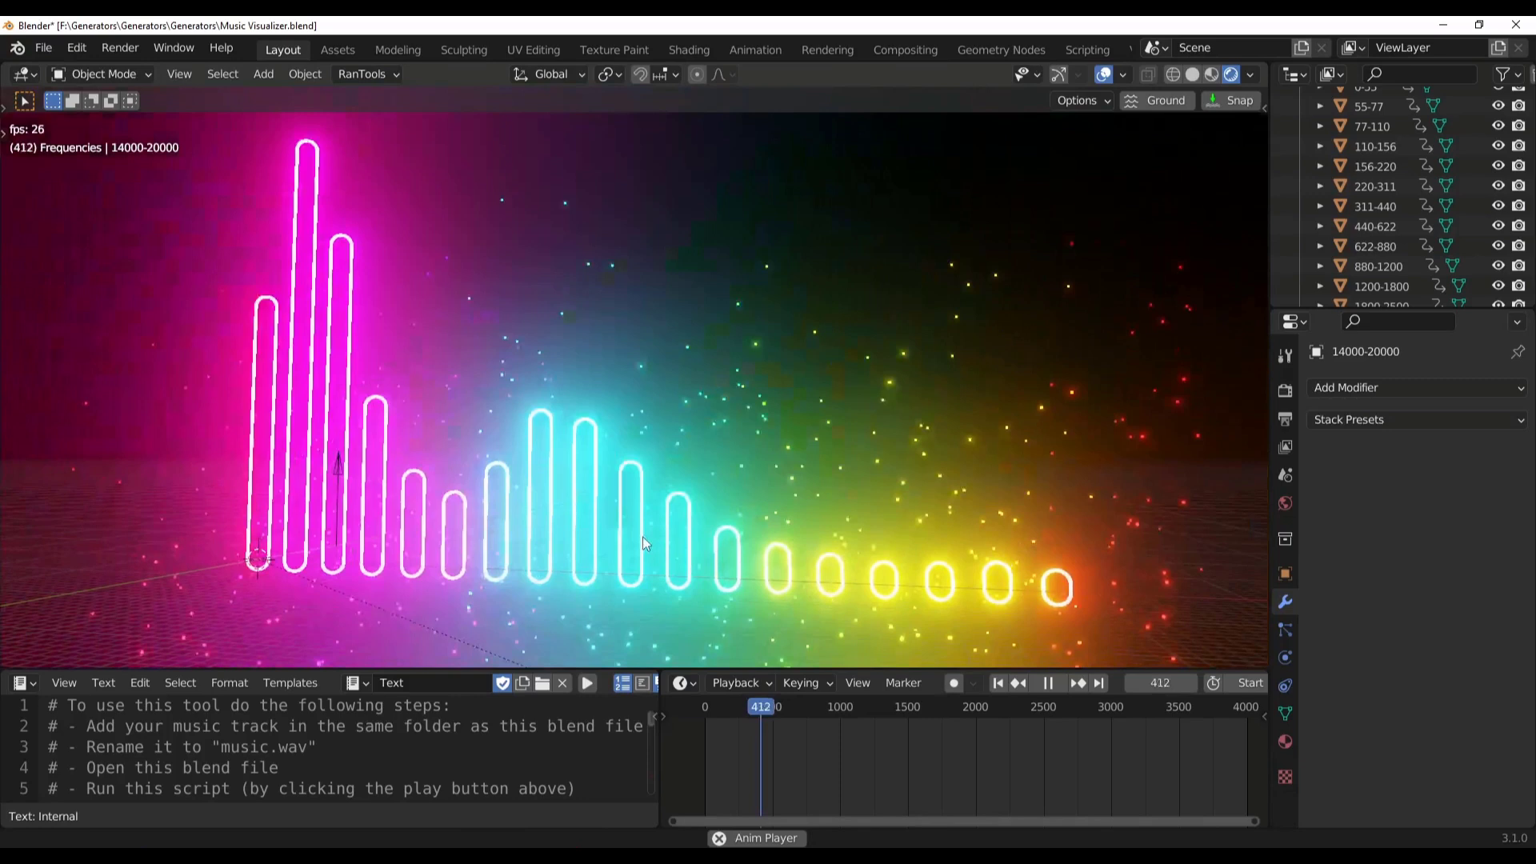
pyautogui.scroll(-4, 709, 549)
pyautogui.scroll(2, 708, 549)
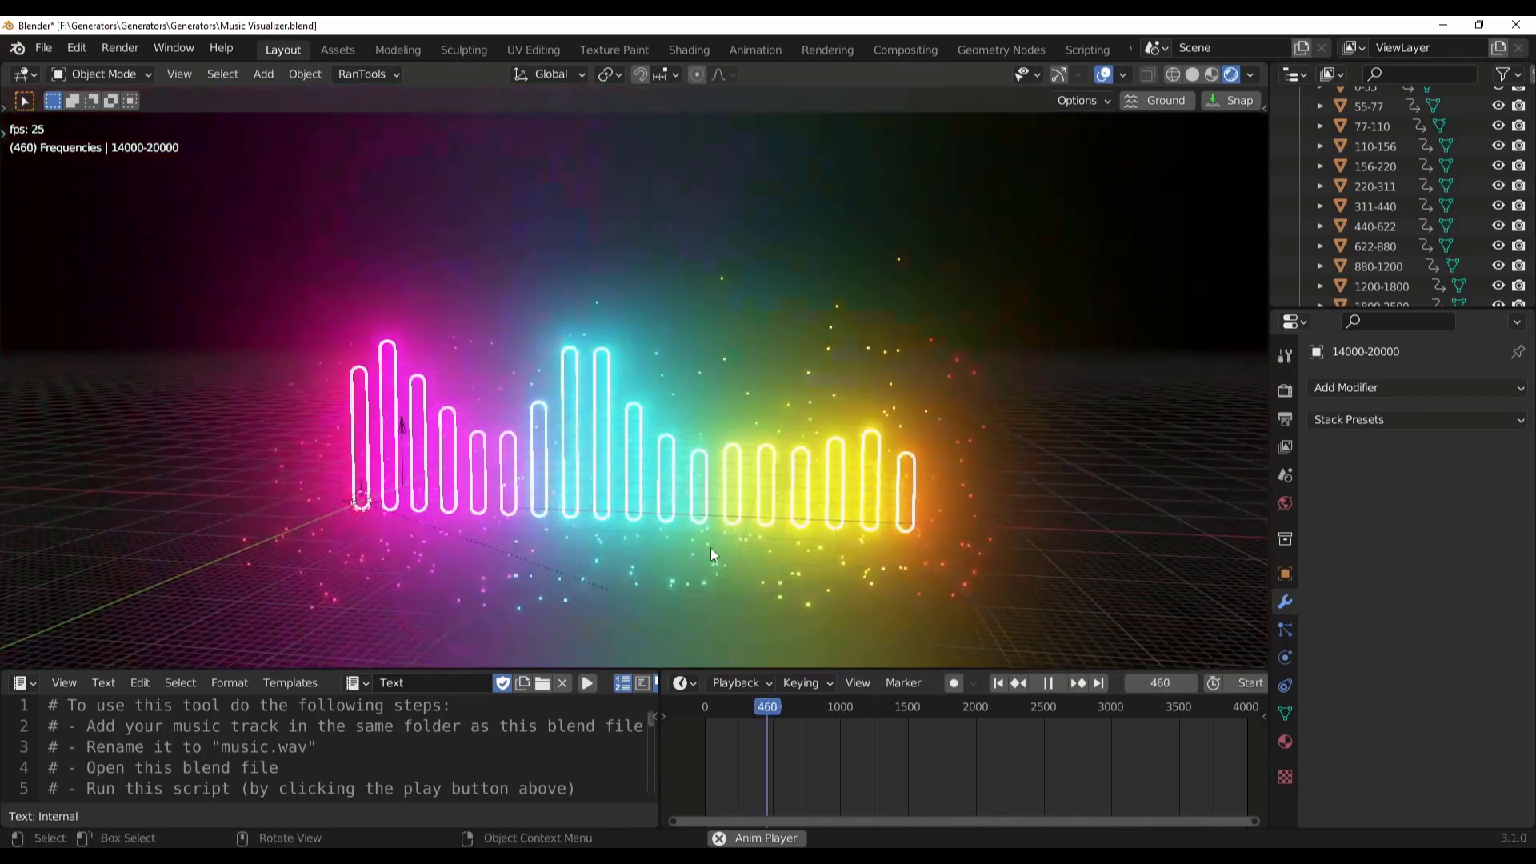